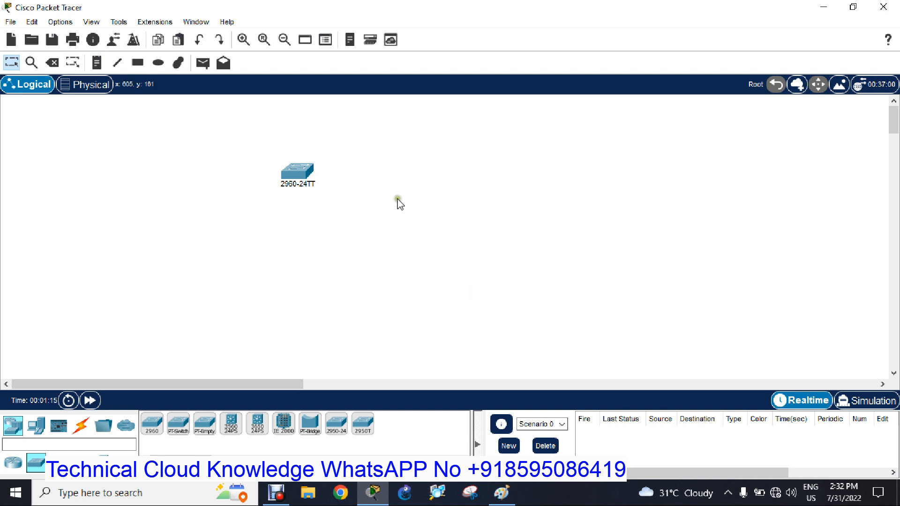
Place four generic PCs around the 2960 switch: three in a row below it and one on its upper left.
click(38, 431)
drag(152, 424, 175, 255)
drag(152, 424, 228, 253)
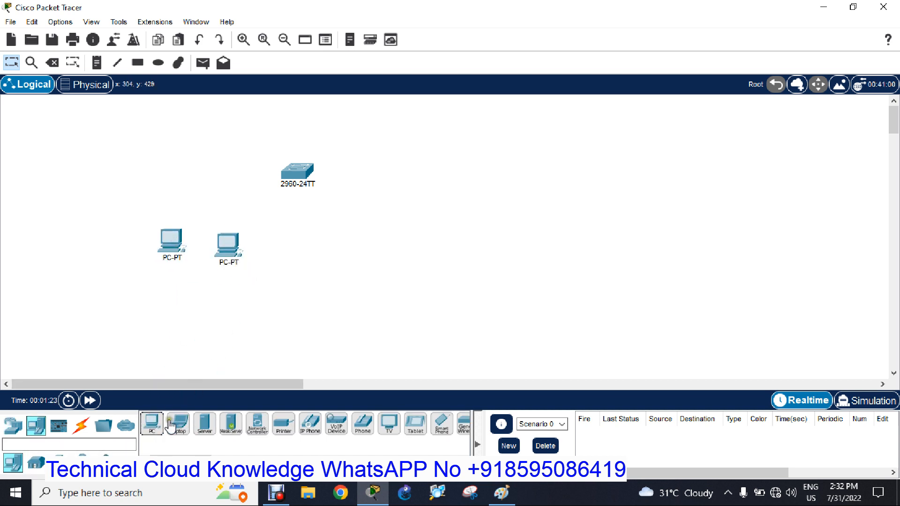
drag(152, 424, 317, 265)
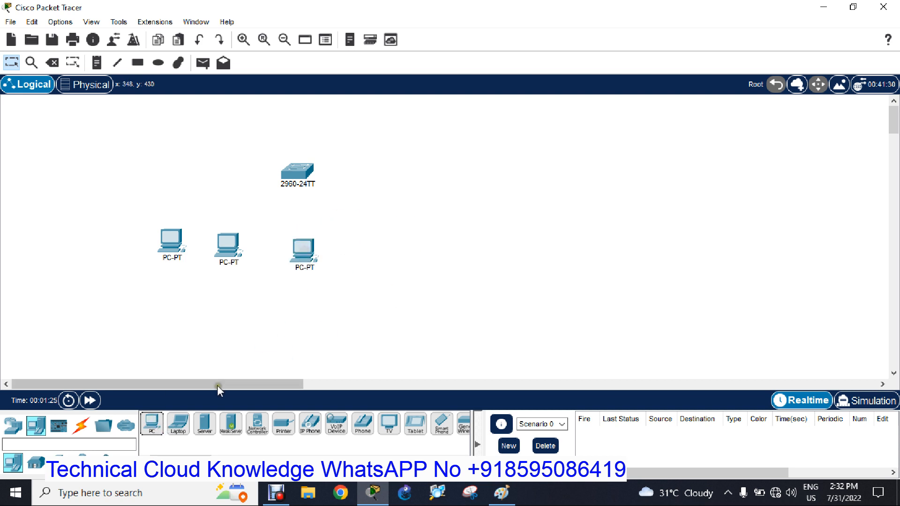
drag(150, 421, 216, 171)
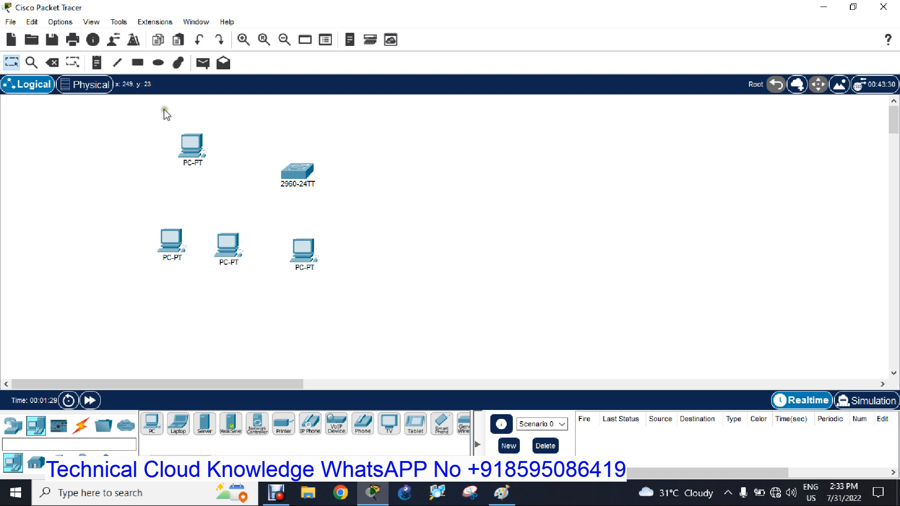
Connect the lower-left PC to the switch's FastEthernet0/1 port with a copper straight-through cable.
click(81, 426)
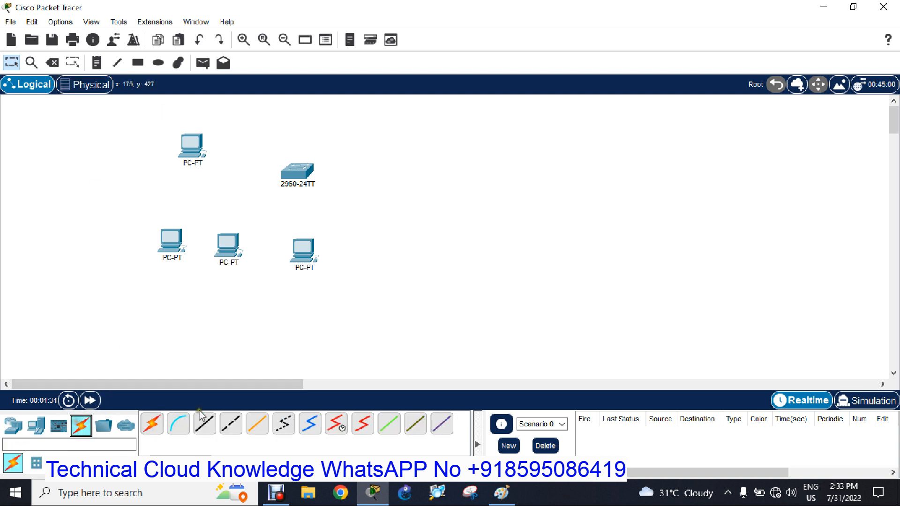
click(204, 424)
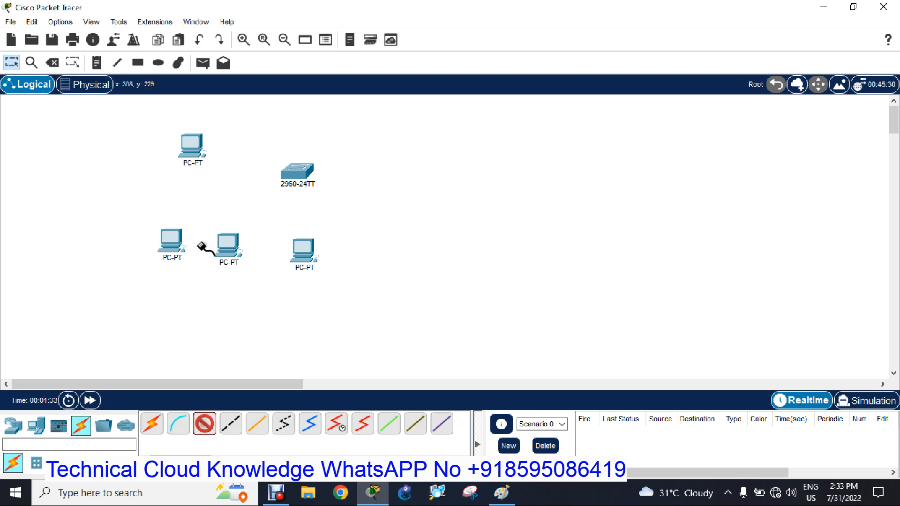
click(176, 233)
click(210, 282)
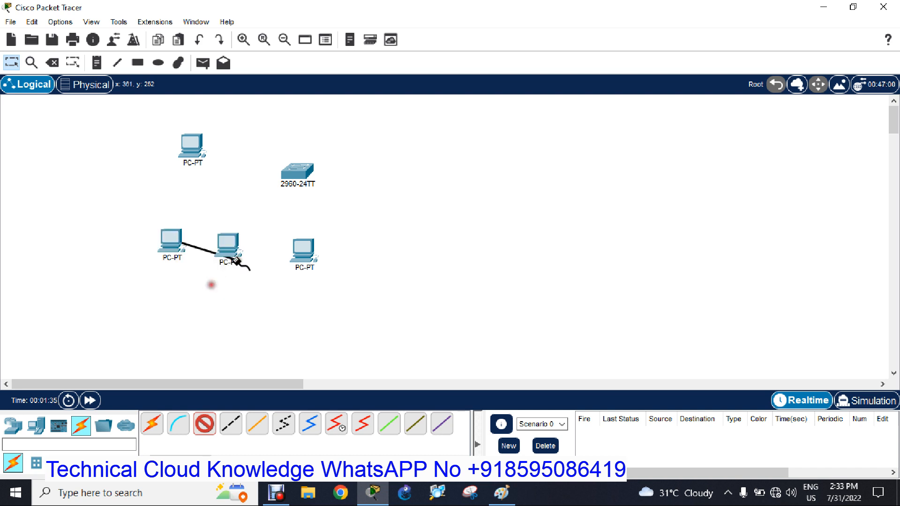
click(296, 174)
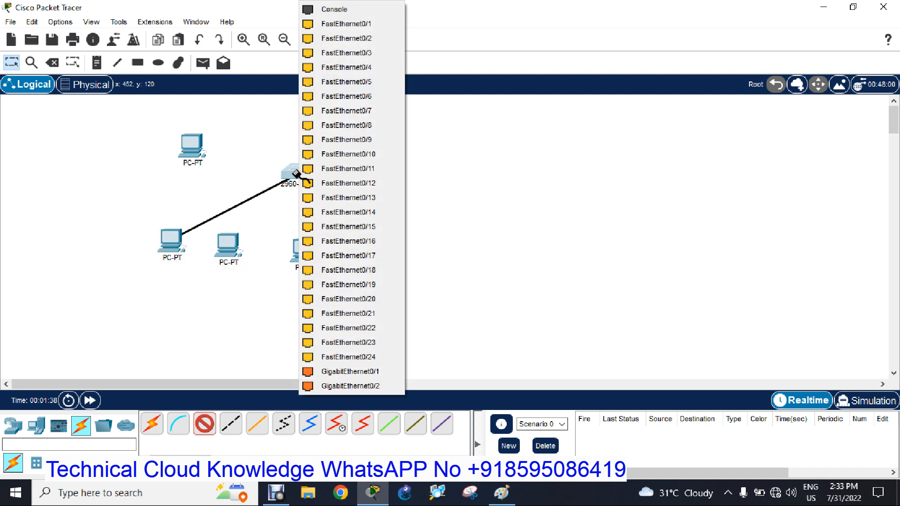
click(337, 24)
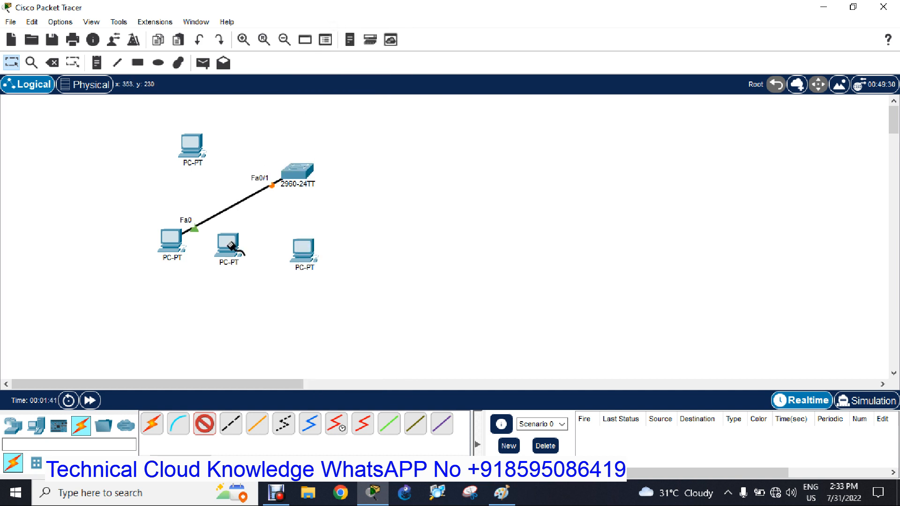
Connect the lower-right PC to the switch's FastEthernet0/2 port with a copper straight-through cable and return to the selection tool.
click(310, 248)
click(355, 301)
click(300, 174)
click(360, 24)
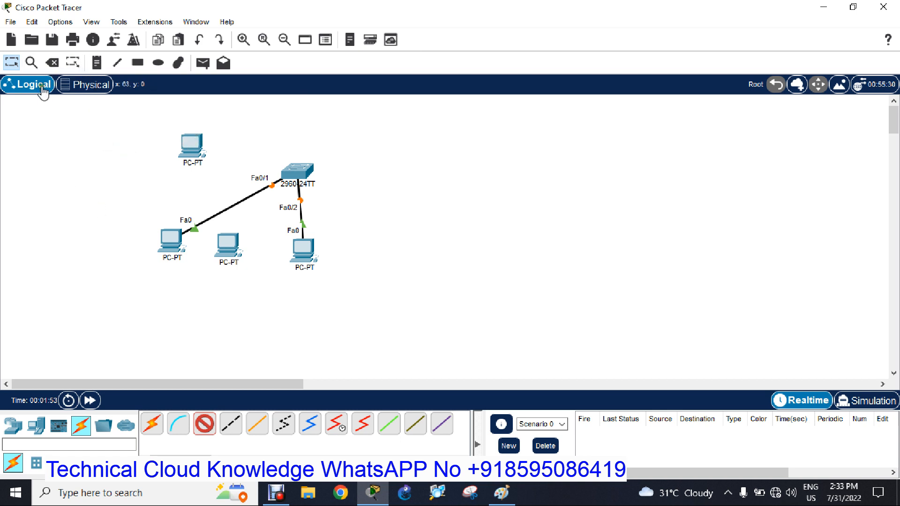
click(11, 66)
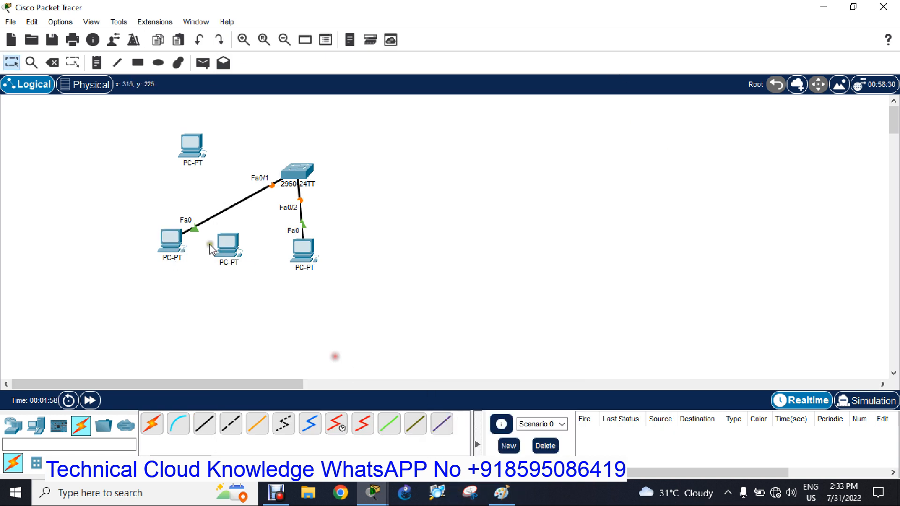
click(190, 162)
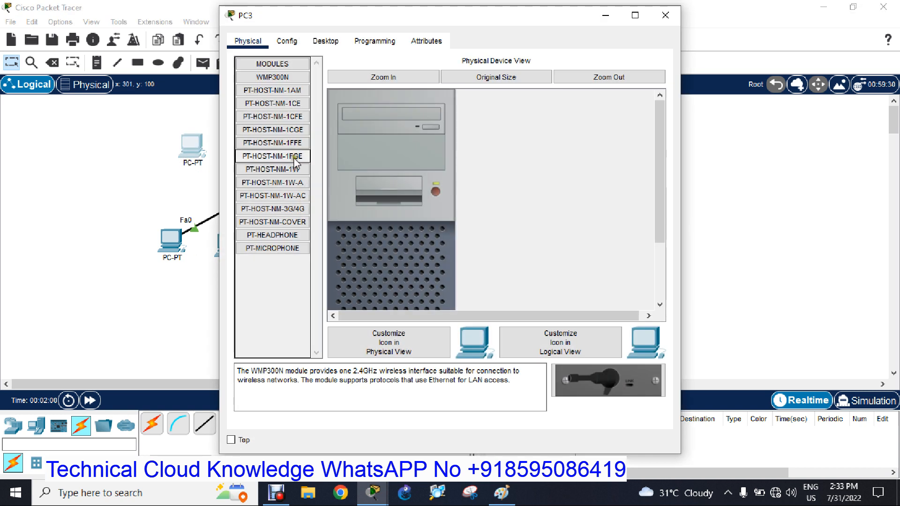
click(664, 15)
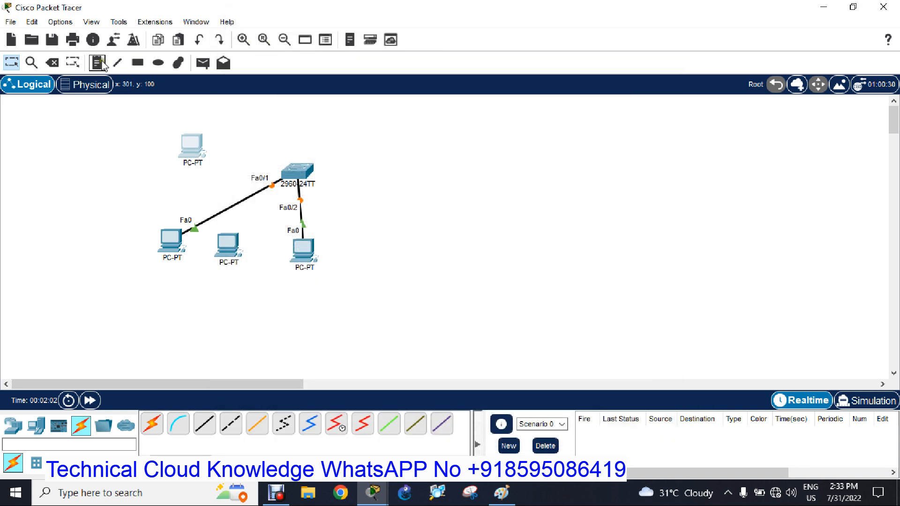
Add a note reading "PC-1" beneath the lower-left PC.
click(160, 267)
text(PC-1)
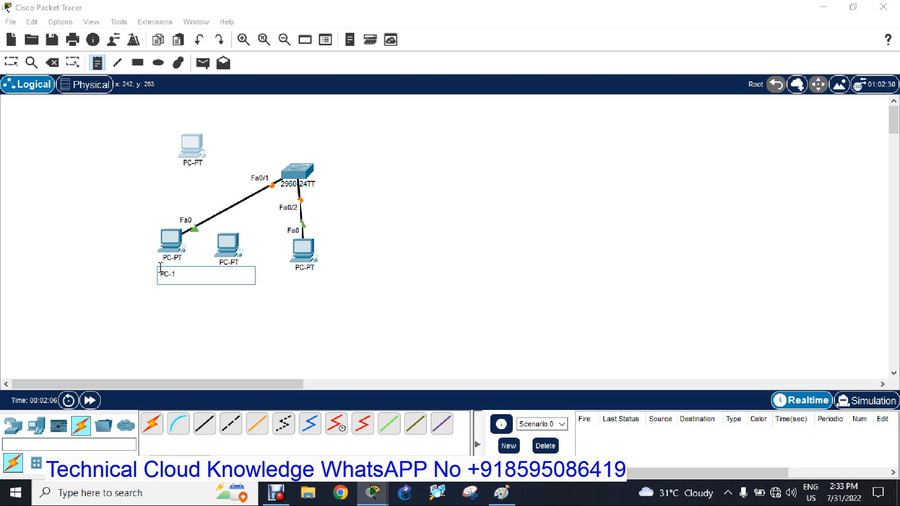
click(217, 308)
Add a note reading "PC2-10.127.40.3" beneath the lower-right PC.
click(297, 273)
text(PC)
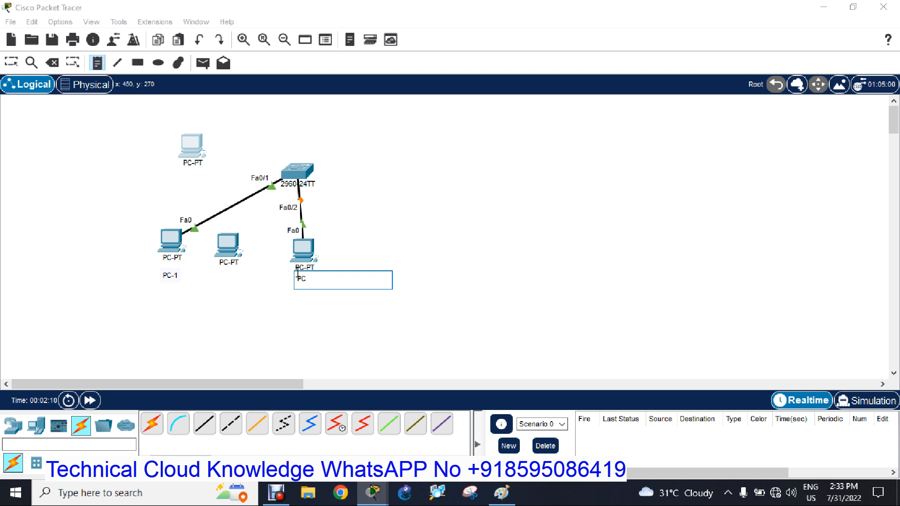
text(-3.11)
key(BackSpace)
key(BackSpace)
text(27.40.3)
click(260, 297)
click(168, 277)
Add a note reading "PC3-10.127.40.4" beneath the middle PC of the lower row.
click(224, 268)
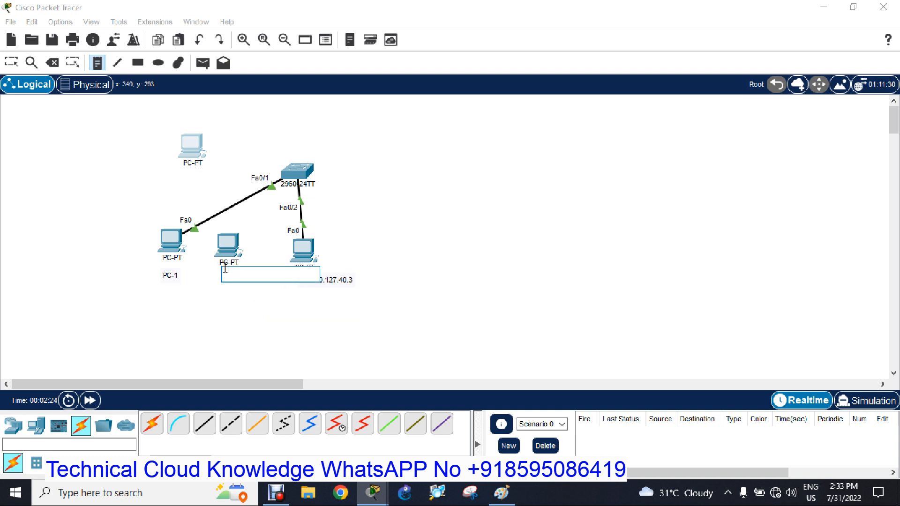
text(10.12)
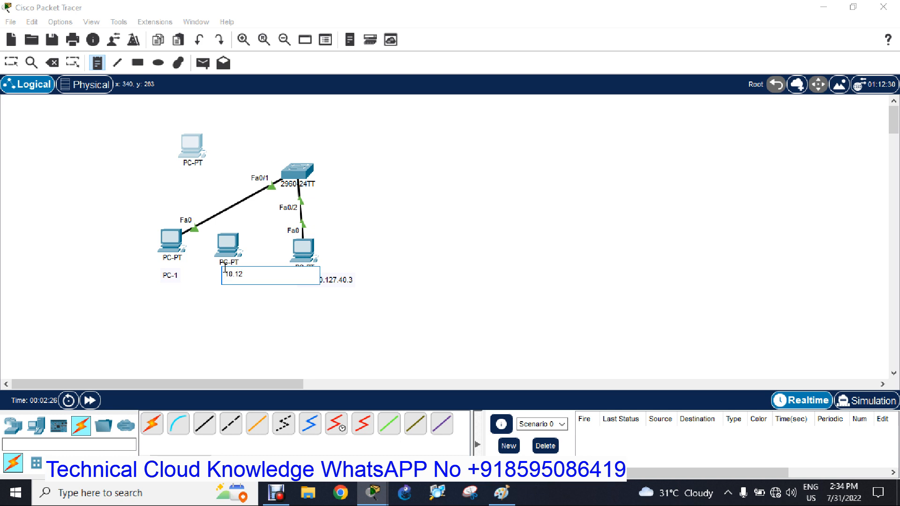
text(7.40.4)
key(Home)
text(PC3-)
Add a note reading "PC4-10.127.40.5" beside the upper PC and leave the note tool.
click(209, 130)
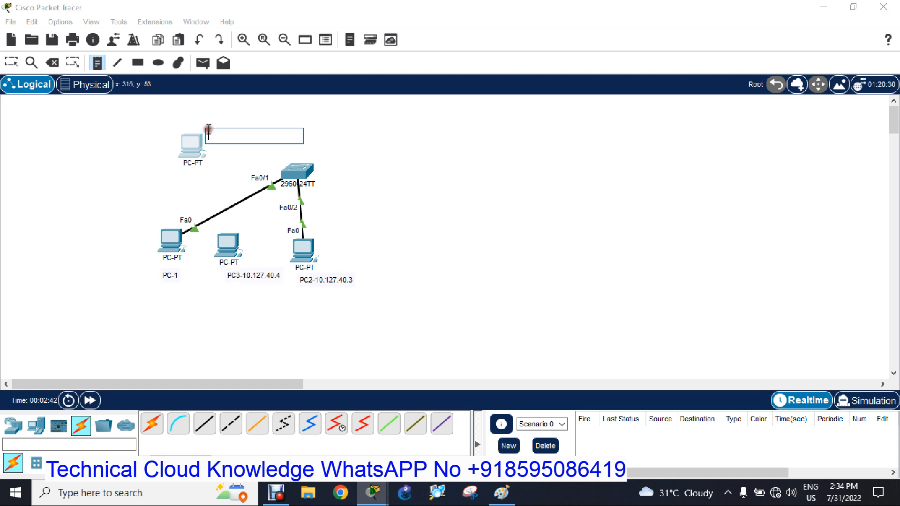
text(PC4-)
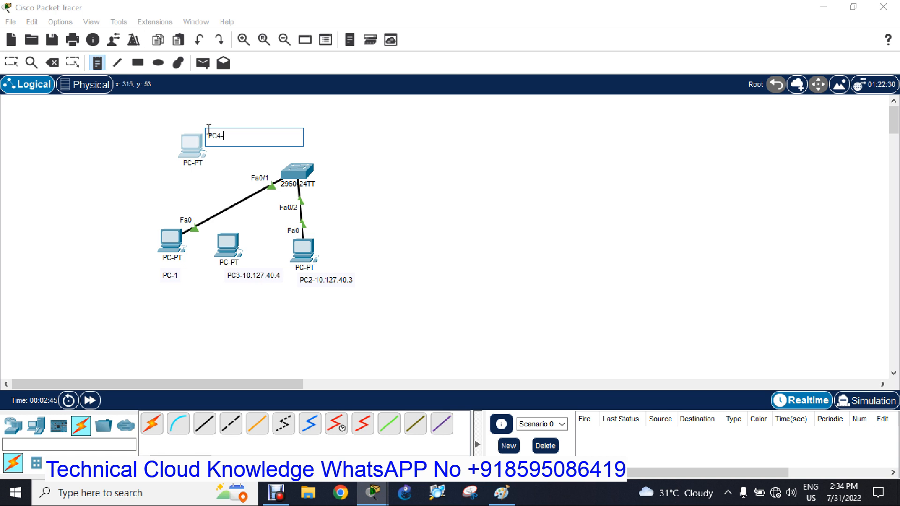
text(10.127.40.5)
click(44, 162)
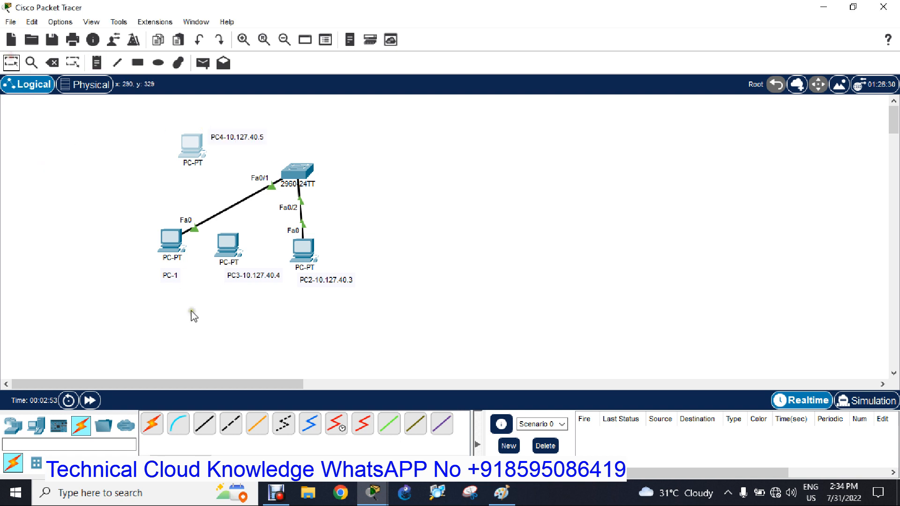
Extend the note under the lower-left PC to read "PC-1 10.127.40.2".
double_click(171, 275)
click(174, 273)
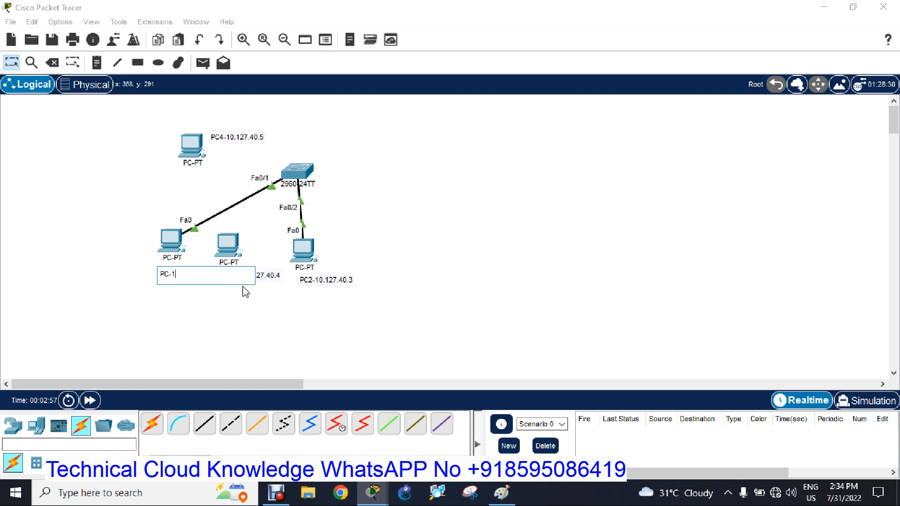
text(10.127.40.2)
click(255, 307)
Reposition the four notes so the lower three sit under their PCs and the PC4 note sits left of the upper PC.
drag(191, 277, 164, 276)
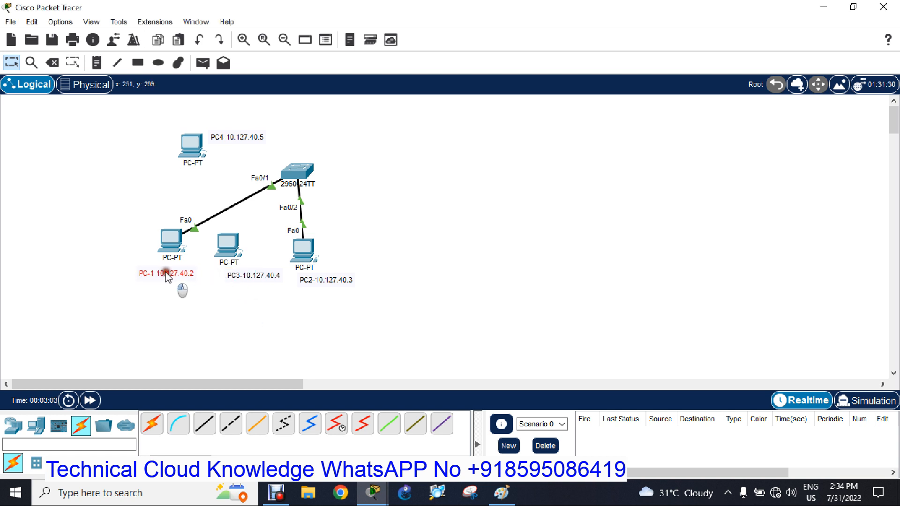
drag(263, 276, 247, 275)
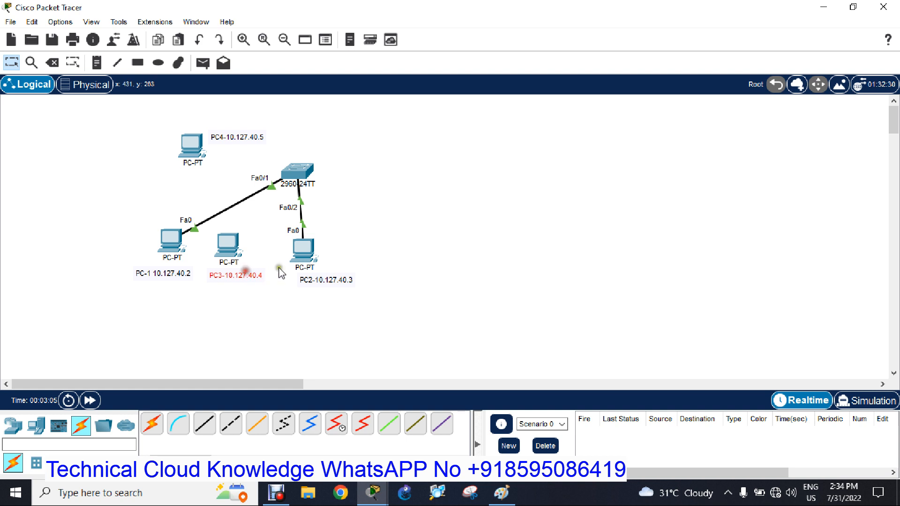
drag(340, 284, 330, 280)
drag(237, 140, 147, 144)
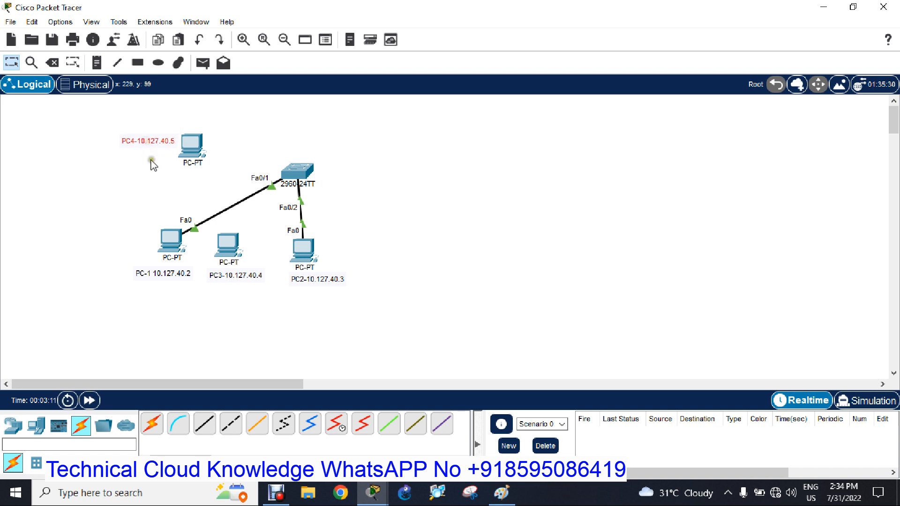
click(162, 170)
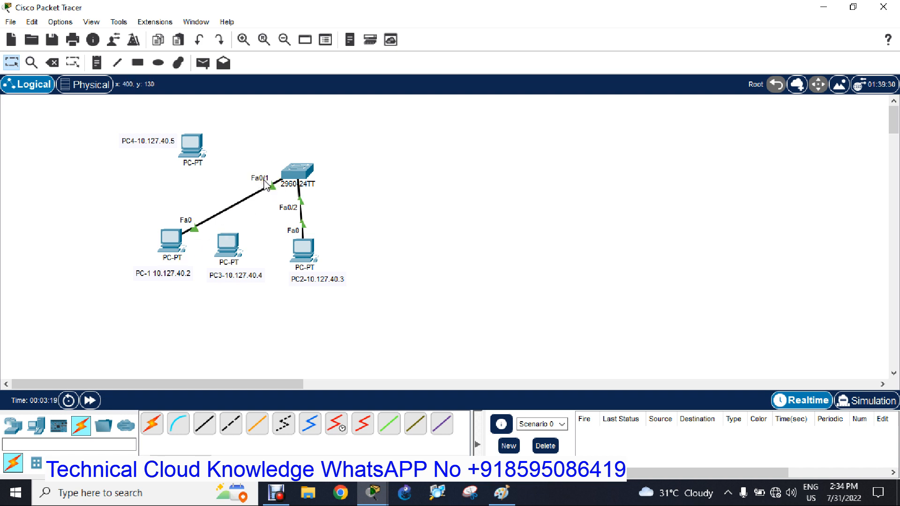
Give the lower-left PC the static IPv4 address 10.127.40.2 with subnet mask 255.255.255.0 and close its window.
mouse_move(287, 178)
mouse_move(196, 147)
double_click(177, 241)
drag(417, 24, 590, 40)
click(500, 58)
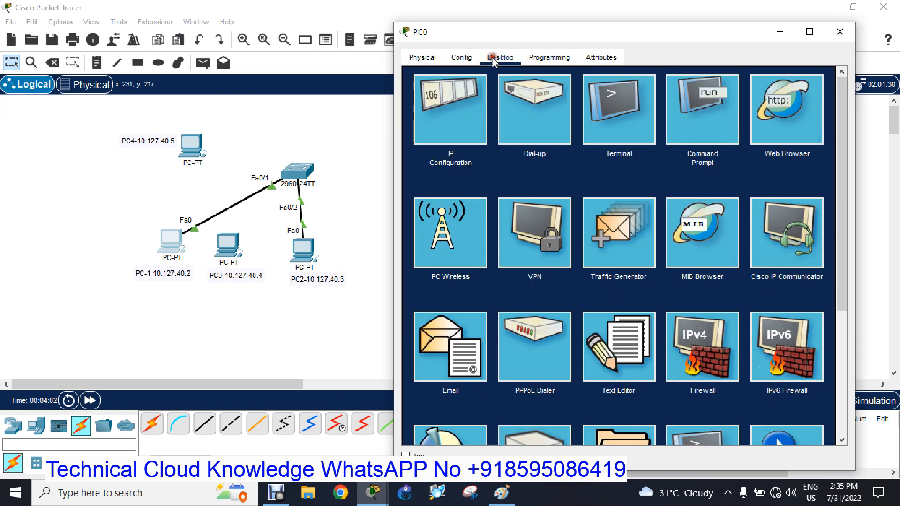
click(457, 114)
click(569, 150)
text(10.127.40.2)
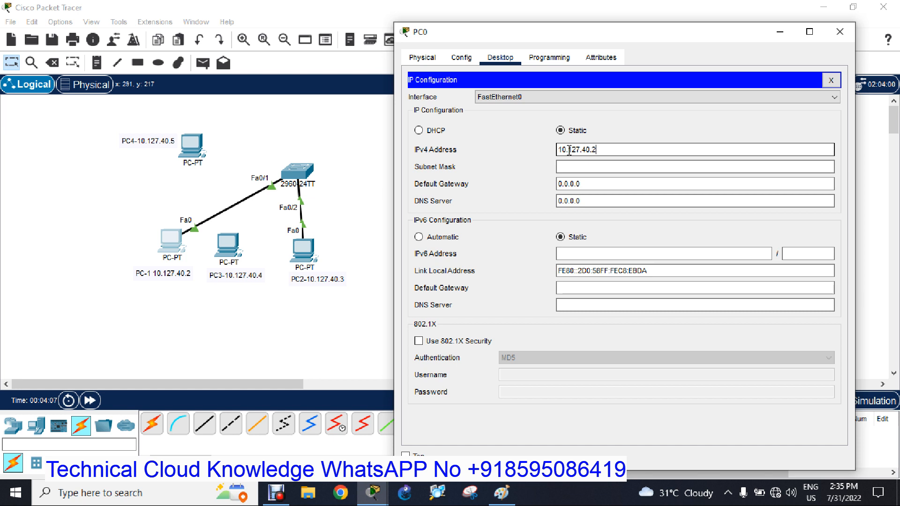
key(Tab)
text(255.255.255)
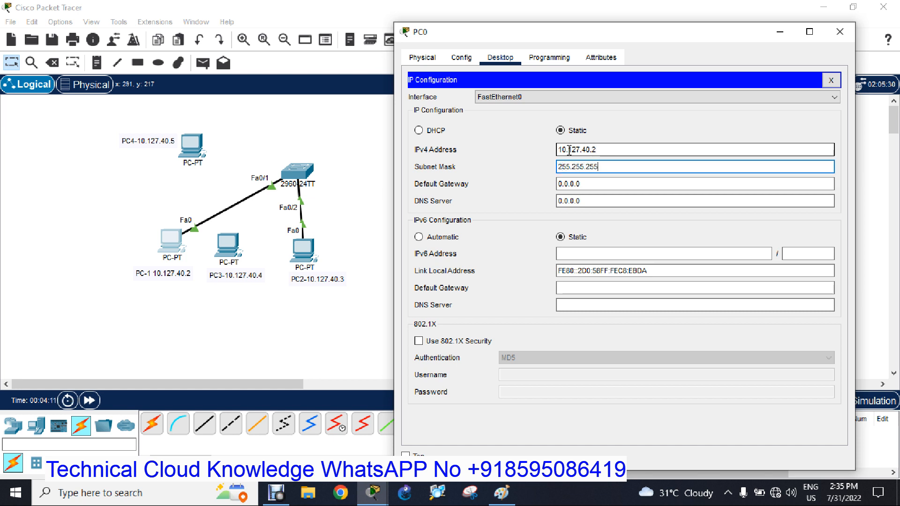
text(.0)
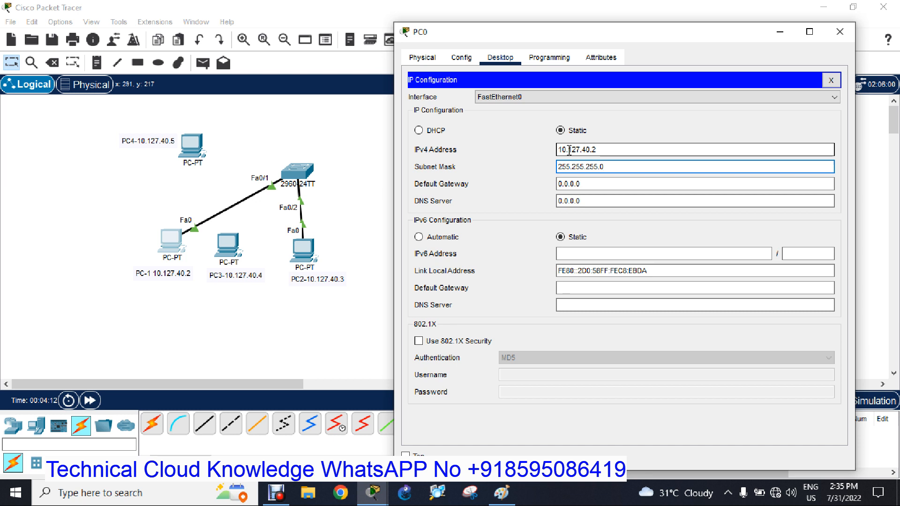
click(838, 31)
Give the middle PC of the lower row the static IPv4 address 10.127.40.4 with subnet mask 255.255.255.0 and close its window.
click(172, 240)
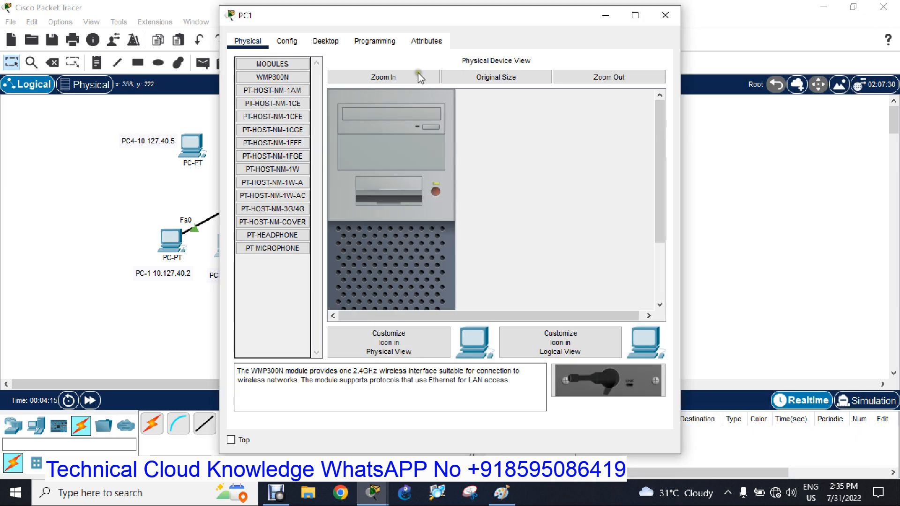
drag(408, 23, 635, 46)
click(547, 67)
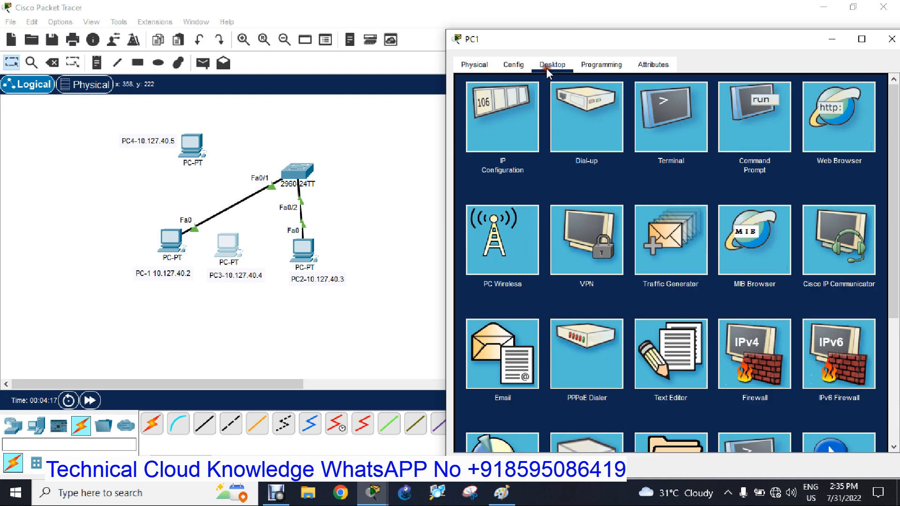
click(537, 133)
click(638, 156)
text(10.127.40.)
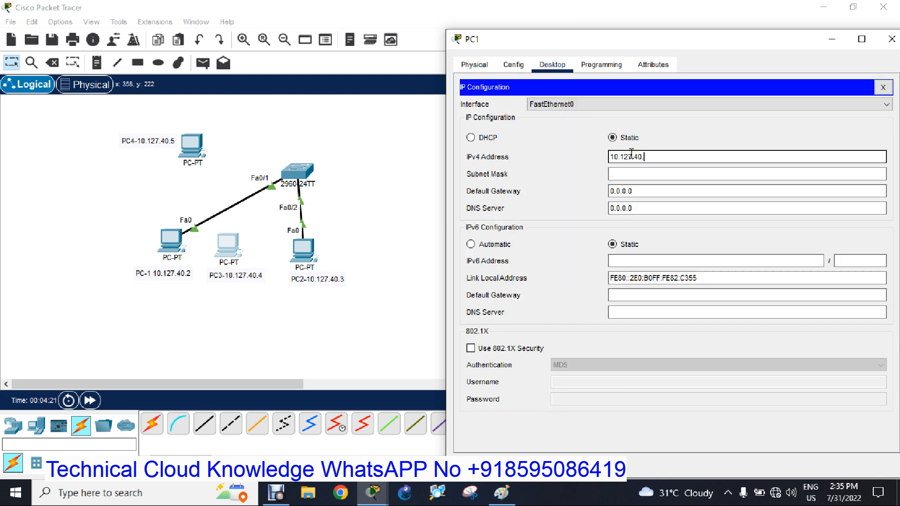
text(4)
key(Tab)
text(25)
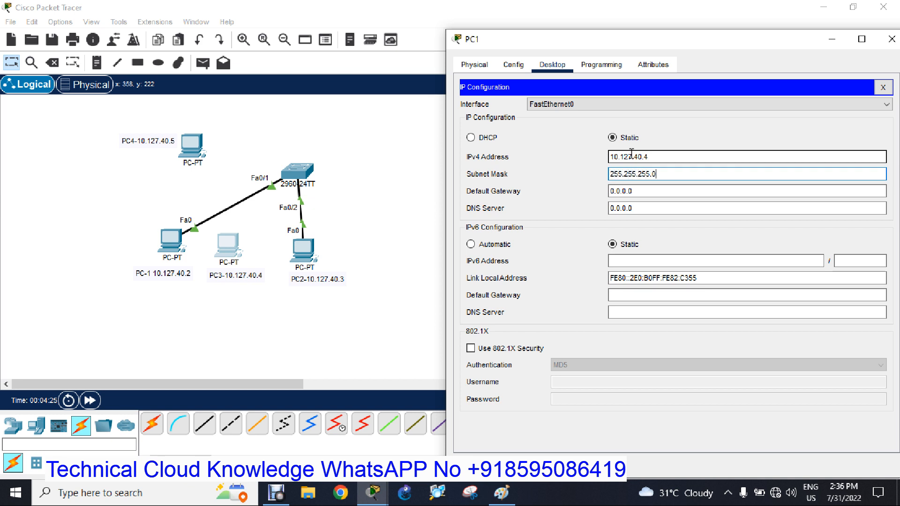
click(891, 39)
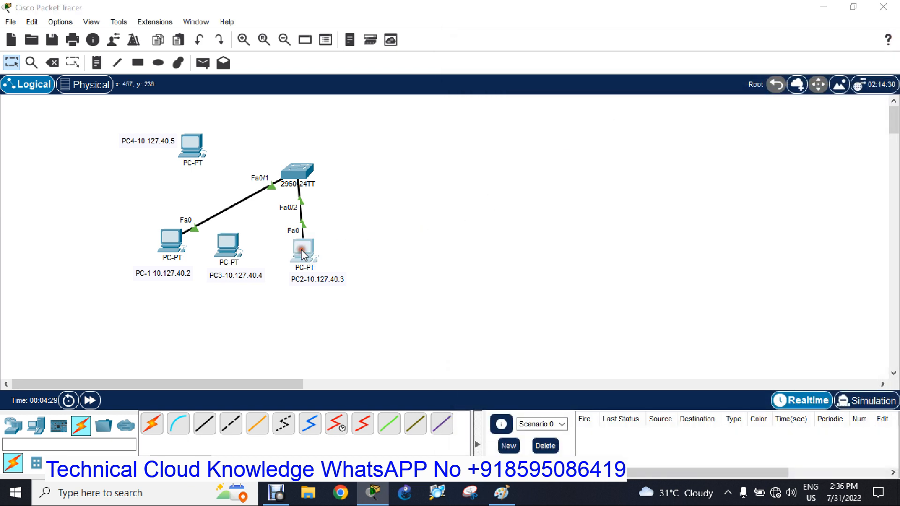
Give the PC labelled PC2 the static IPv4 address 10.127.40.3 with subnet mask 255.255.255.0 and close its window.
click(303, 251)
drag(398, 16, 567, 30)
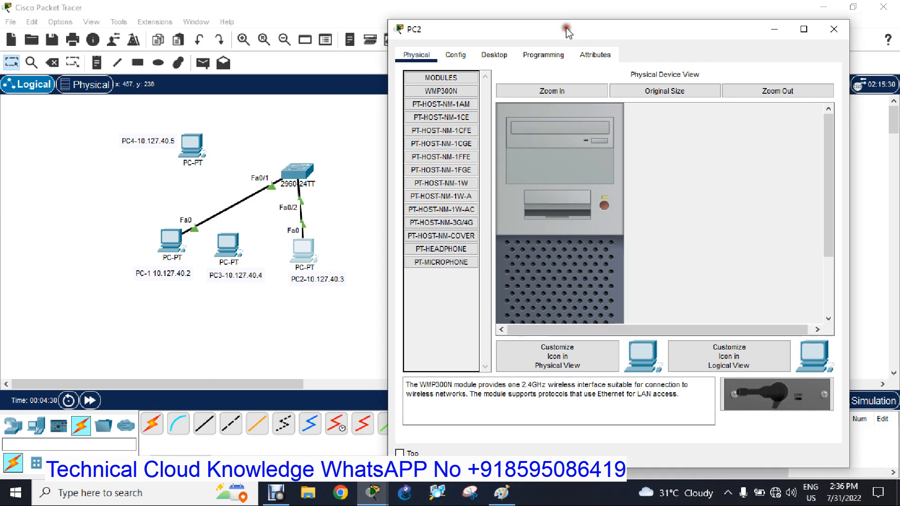
click(494, 54)
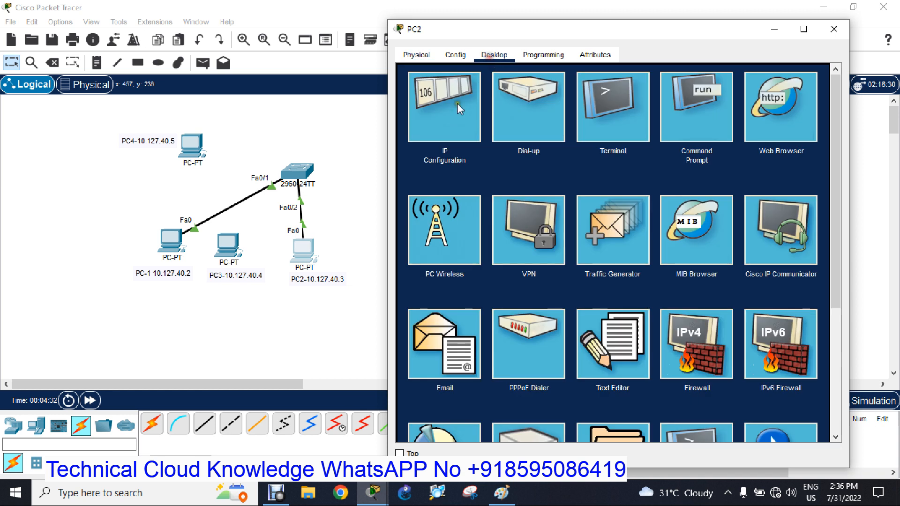
click(457, 104)
click(561, 147)
text(10)
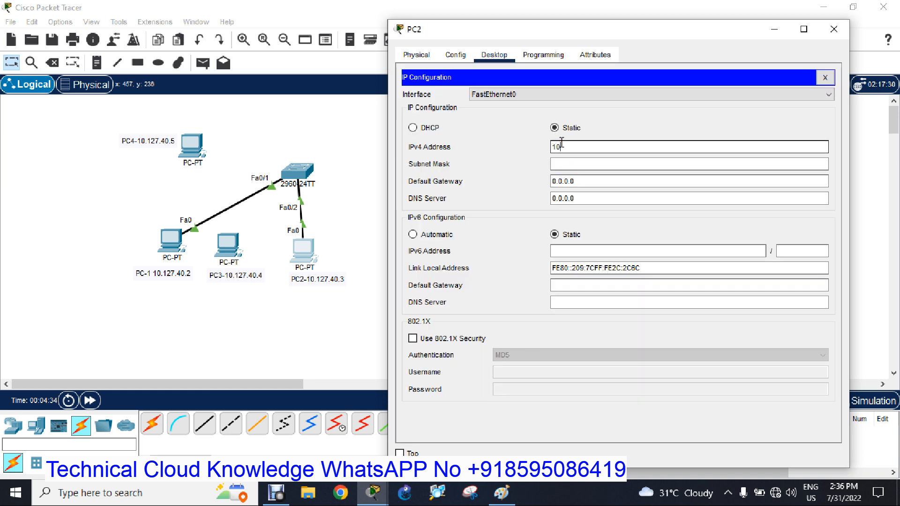
text(.127.40.3)
key(Tab)
text(25)
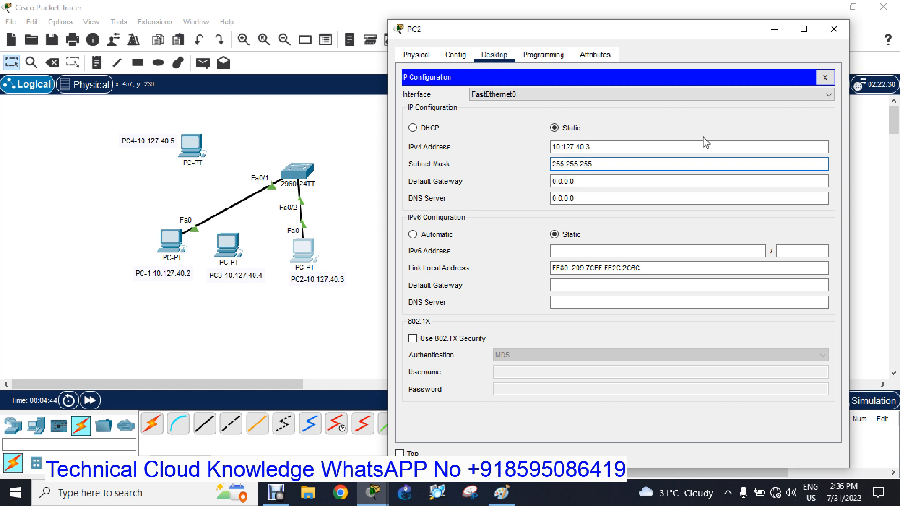
click(834, 29)
Give the upper PC labelled PC4 the static IPv4 address 10.127.40.5 with subnet mask 255.255.255.0 and close its window.
click(194, 149)
drag(418, 16, 638, 38)
click(557, 69)
click(538, 112)
click(643, 158)
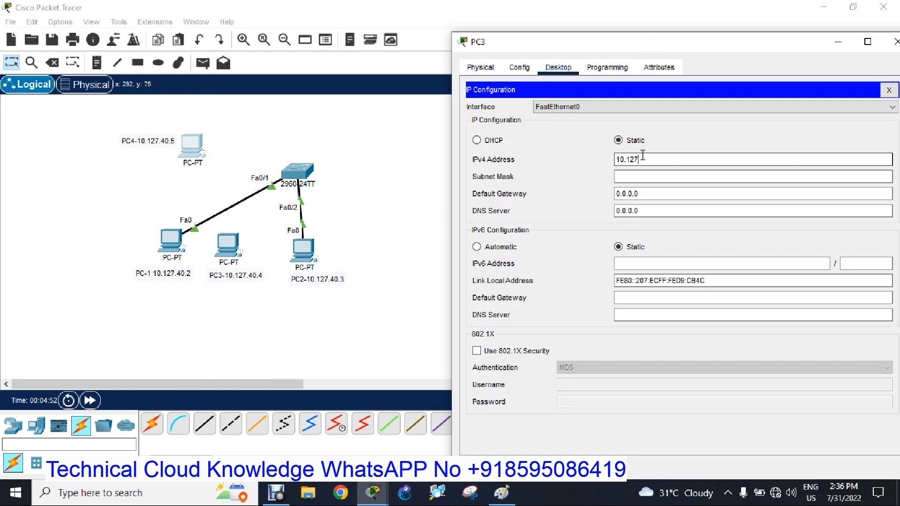
key(Tab)
text(245)
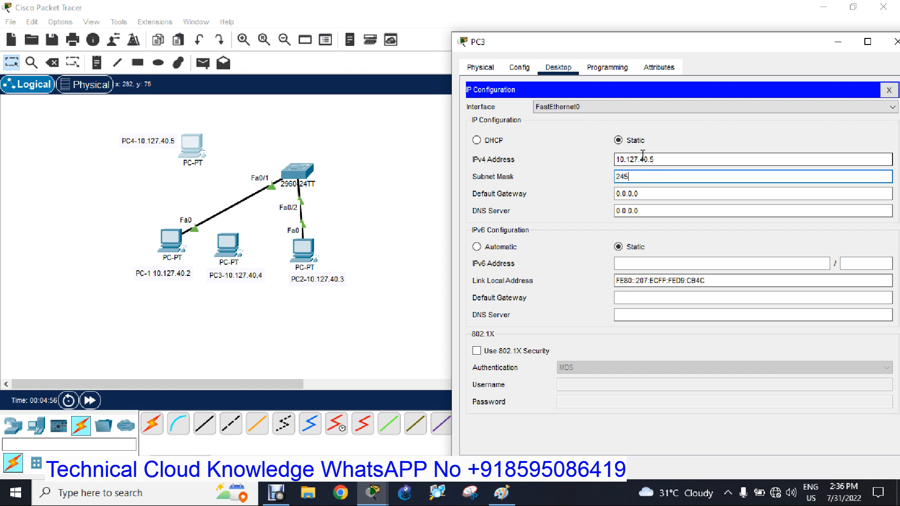
text(55.255.0)
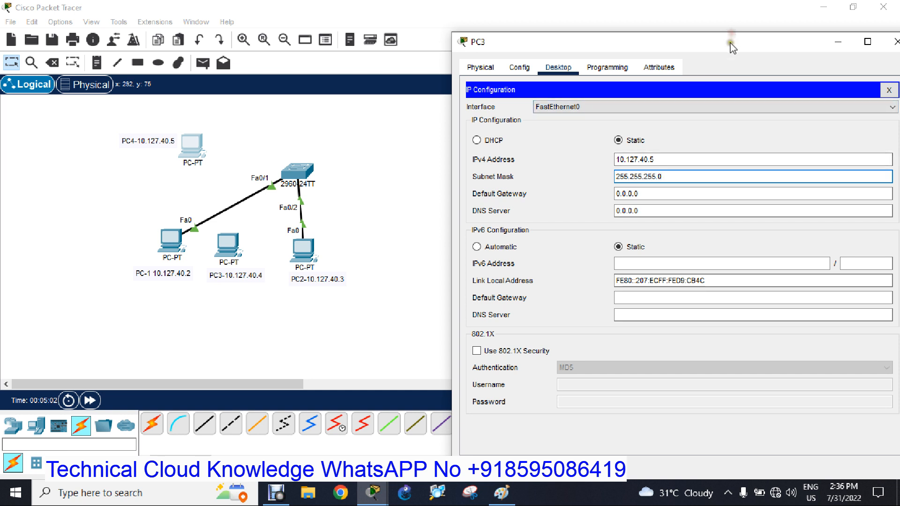
drag(732, 46, 599, 51)
click(756, 96)
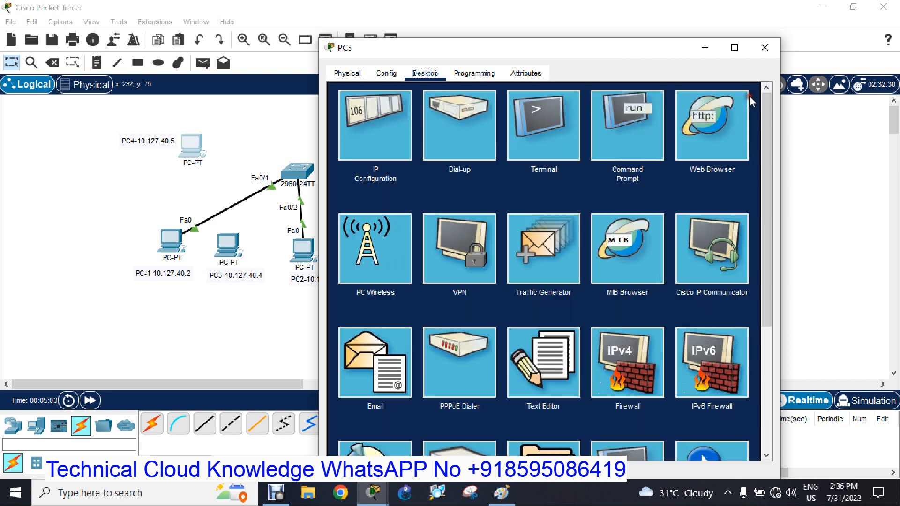
click(764, 47)
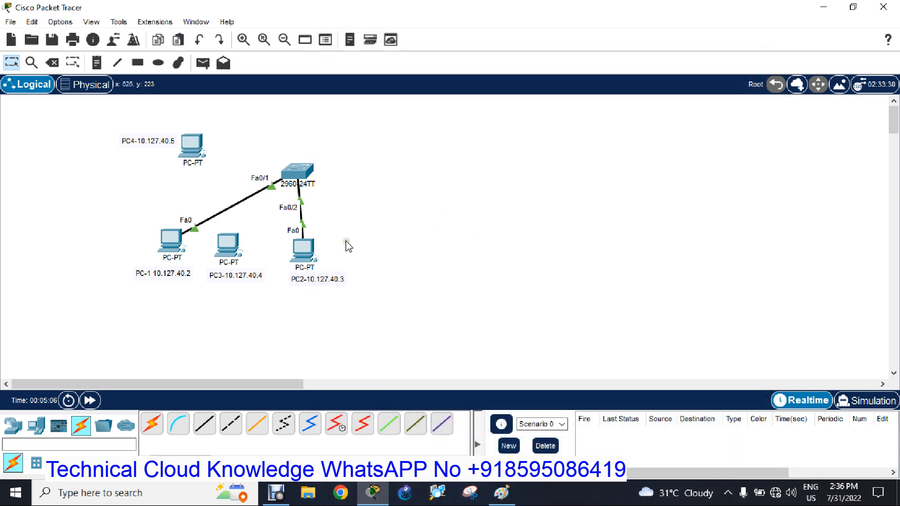
Open the 2960 switch's command line and enter privileged EXEC mode with the enable command.
click(309, 185)
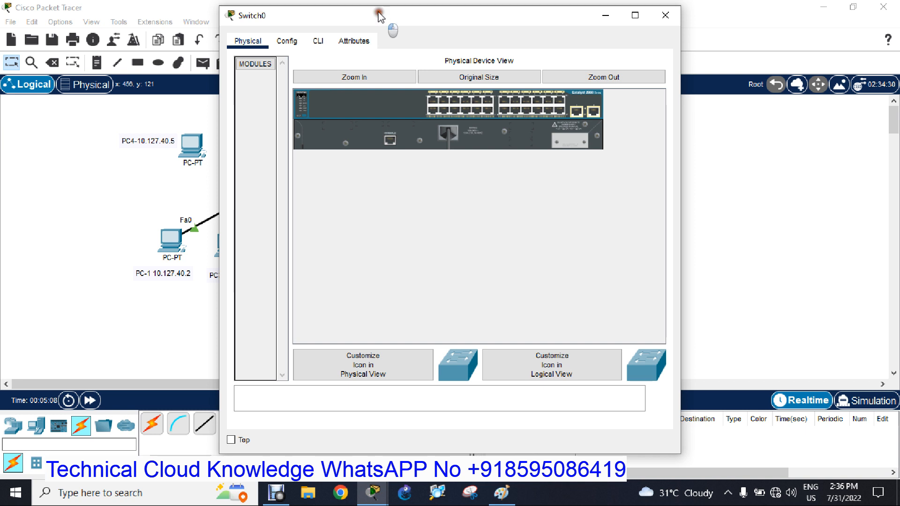
drag(380, 19, 563, 18)
click(501, 44)
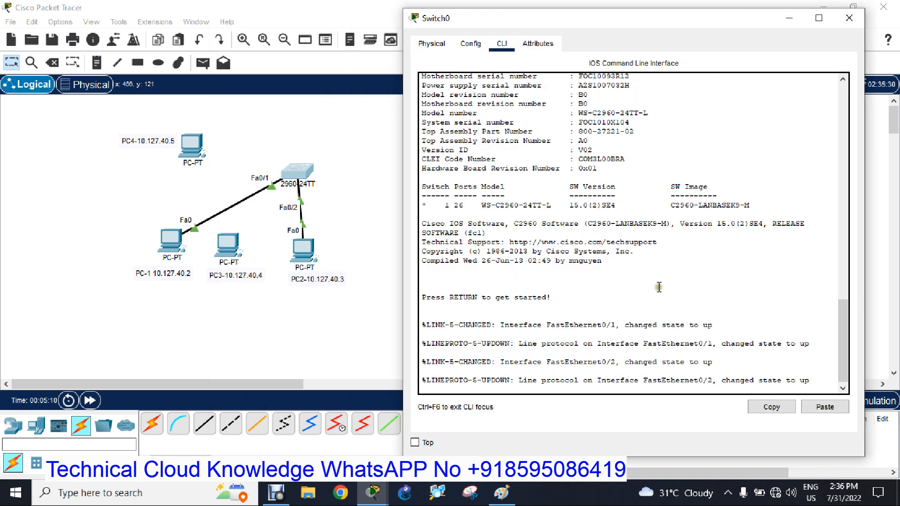
key(Return)
key(Return)
key(Return)
text(ena)
key(Tab)
Enter the switch's global configuration mode with the command "conf t".
key(Return)
text(c)
key(Return)
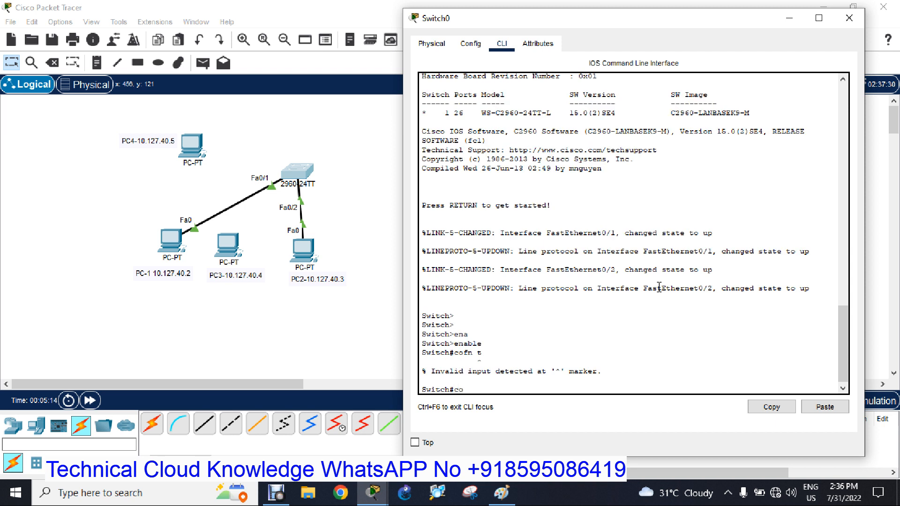
text(conf t)
key(Return)
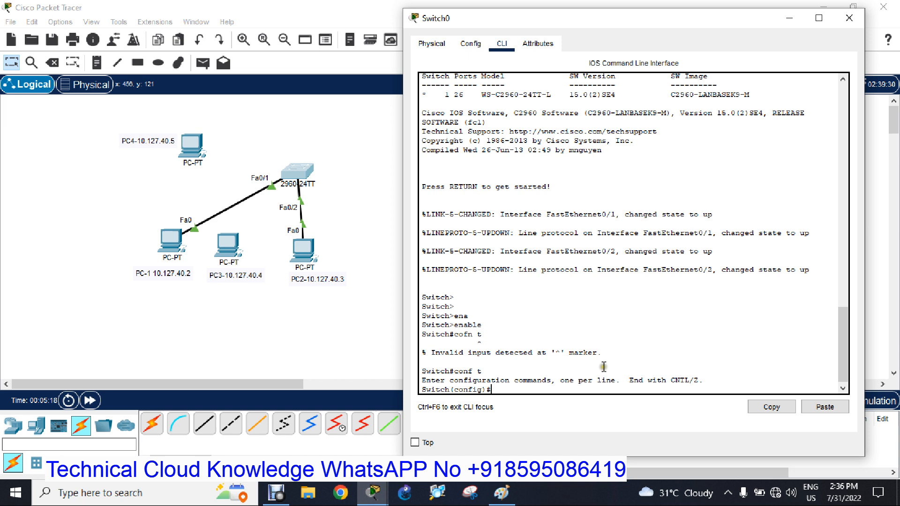
Switch to the Paint drawing and start a text note reading "Syntax-" in the empty area below the CAM-Content Addressable Memory label.
click(502, 501)
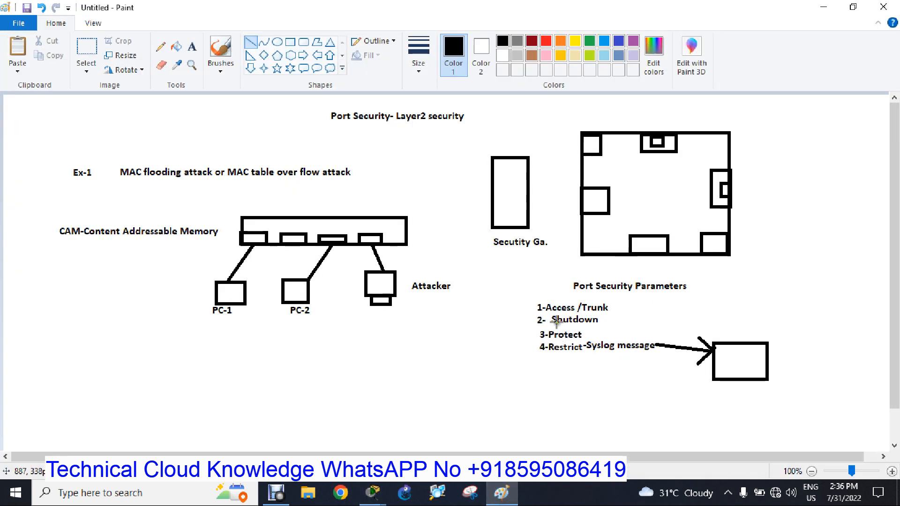
click(191, 49)
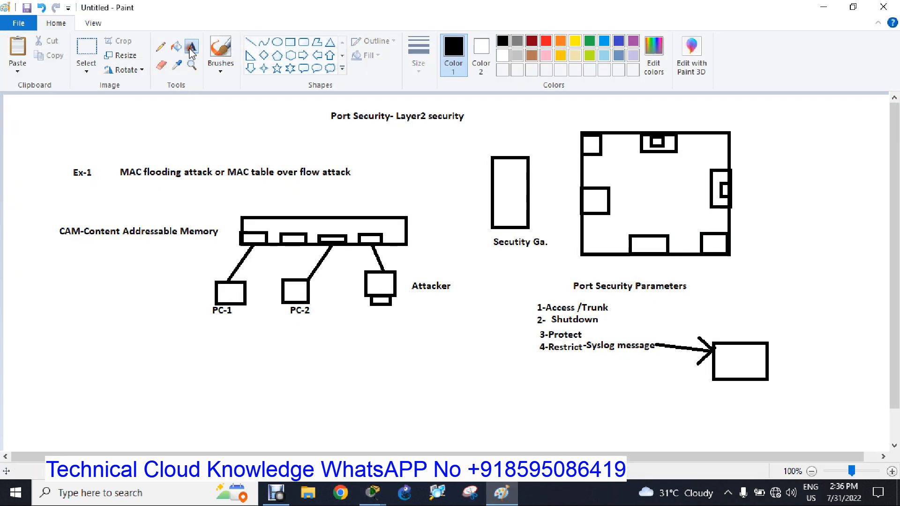
click(34, 311)
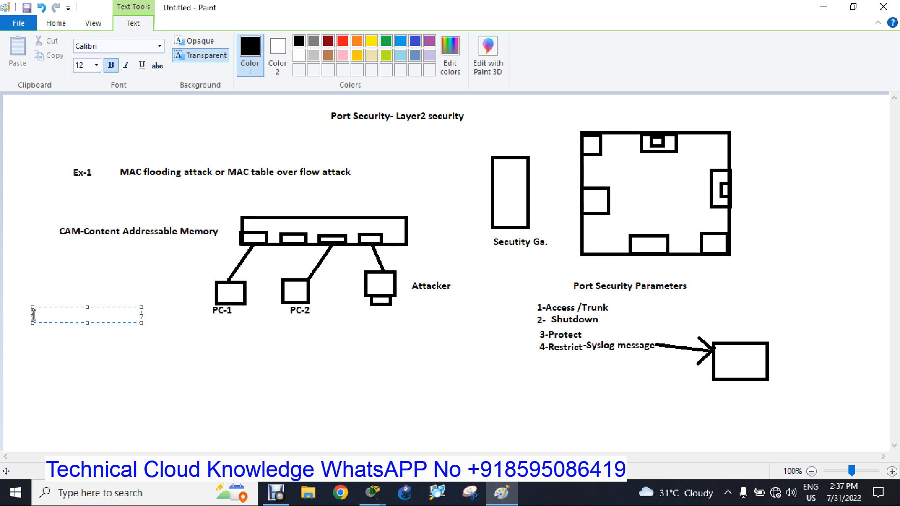
text(Syntax-)
key(Return)
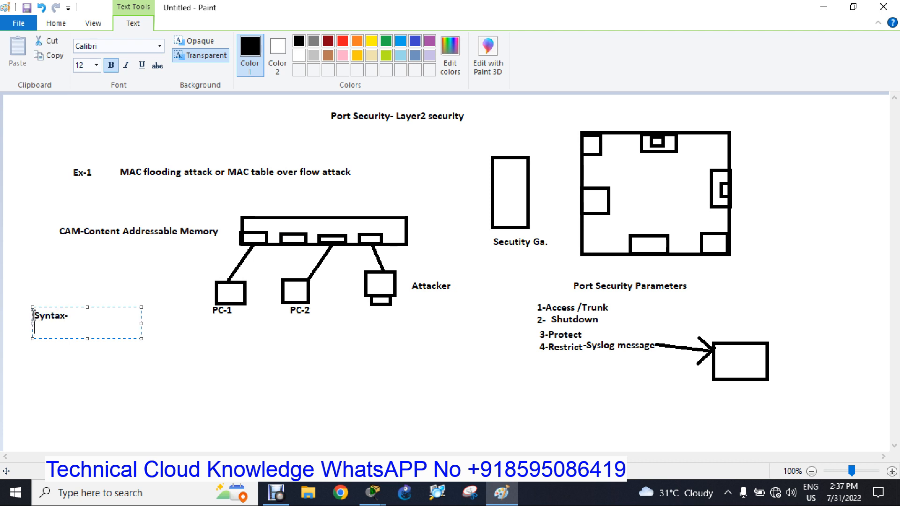
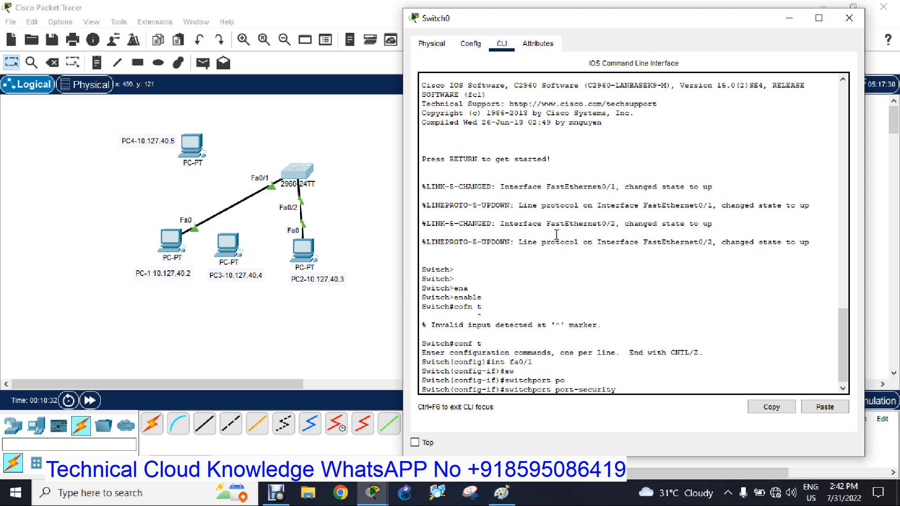
key(BackSpace)
key(BackSpace)
key(BackSpace)
key(BackSpace)
key(BackSpace)
key(BackSpace)
key(BackSpace)
key(BackSpace)
text(mo)
key(Tab)
text(acc)
key(Tab)
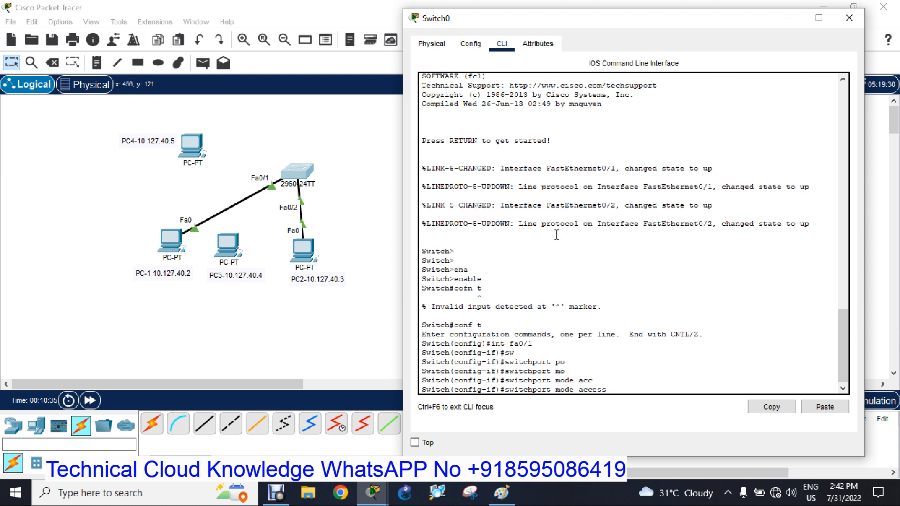
key(BackSpace)
key(BackSpace)
key(BackSpace)
key(BackSpace)
key(BackSpace)
key(BackSpace)
key(BackSpace)
key(BackSpace)
key(BackSpace)
key(BackSpace)
key(BackSpace)
key(BackSpace)
key(BackSpace)
key(BackSpace)
key(BackSpace)
key(BackSpace)
key(BackSpace)
key(BackSpace)
key(BackSpace)
key(BackSpace)
Show the status of interface fa0/1 with "do sh int fa0/1 status" and examine its duplex and VLAN columns.
text(do sh in)
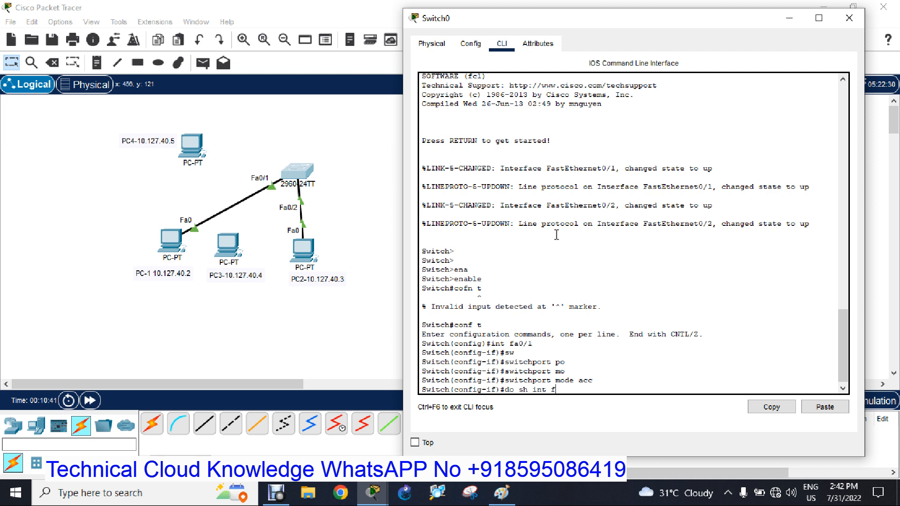
text(t fa0/1 status)
key(Return)
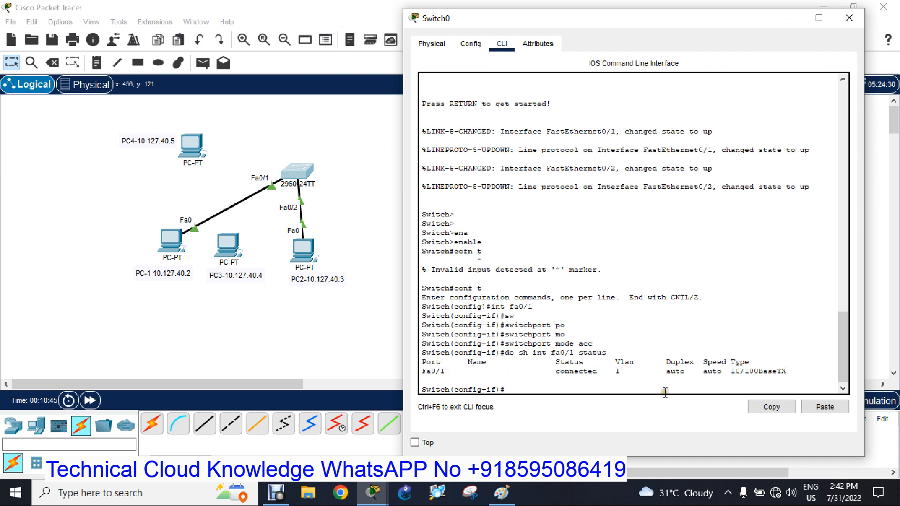
drag(667, 362, 715, 373)
click(654, 370)
click(634, 370)
Show the full details of interface fa0/1 with "do sh int fa0/1" and read the hardware address line and remaining output.
key(Up)
key(BackSpace)
key(BackSpace)
key(BackSpace)
key(BackSpace)
key(Return)
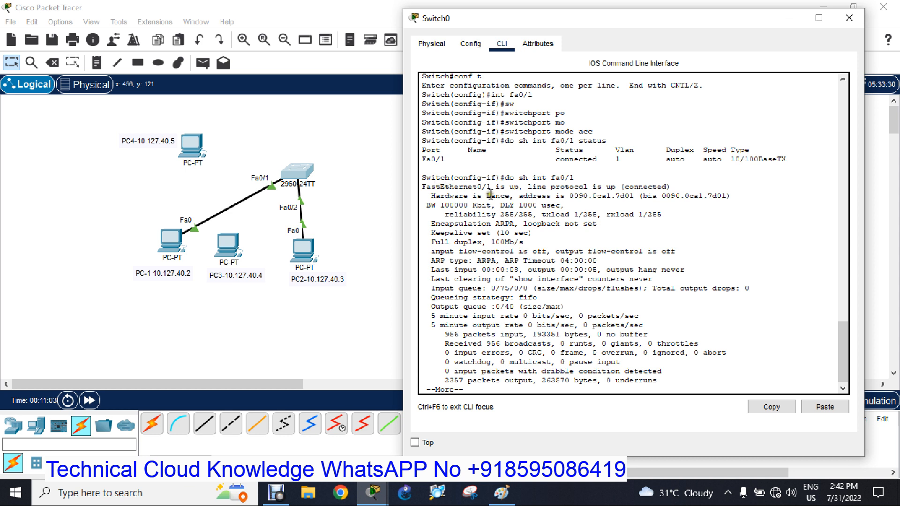
drag(435, 196, 726, 197)
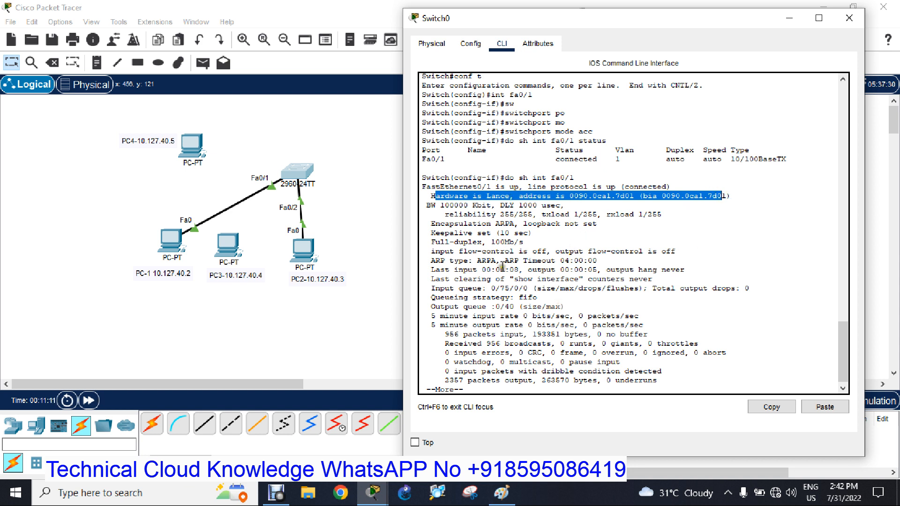
key(space)
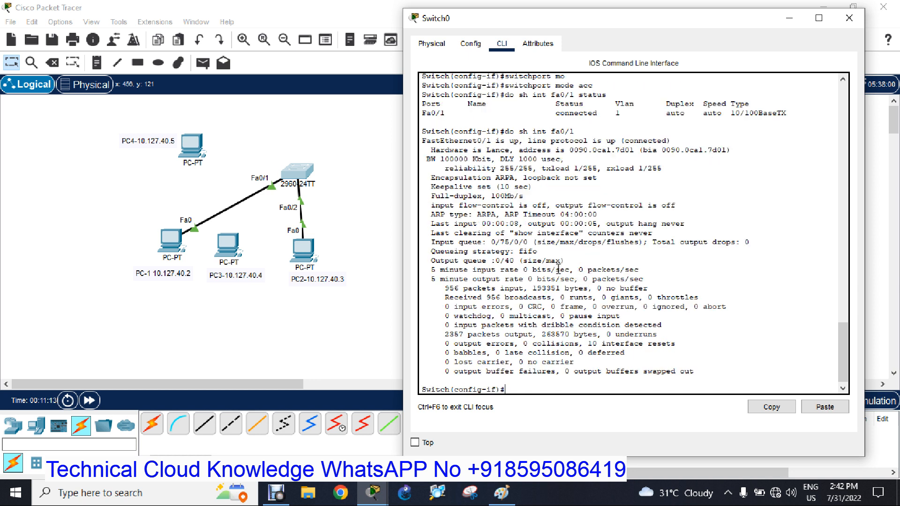
Set interface fa0/1 to access mode with the command "switchport mode access".
key(Up)
key(BackSpace)
key(BackSpace)
key(BackSpace)
key(BackSpace)
key(BackSpace)
key(BackSpace)
key(BackSpace)
key(BackSpace)
key(BackSpace)
key(BackSpace)
key(BackSpace)
text(sw)
key(Tab)
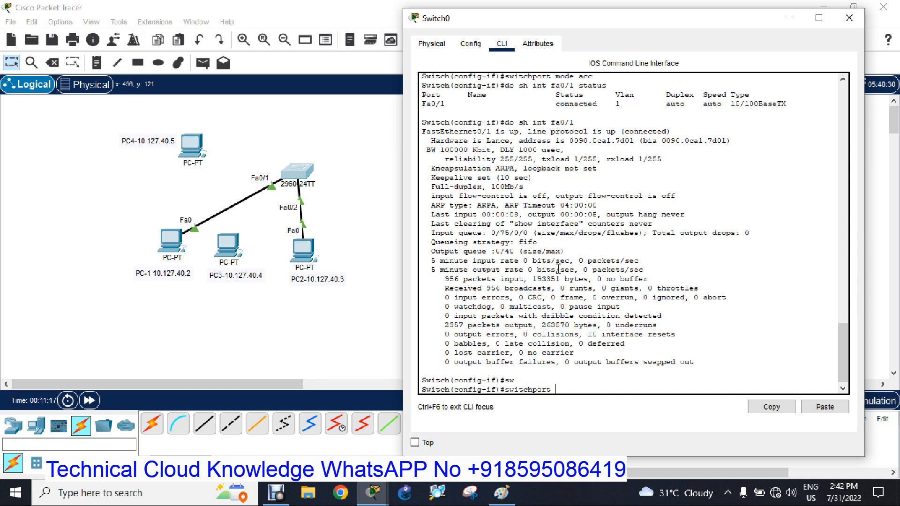
text(mo)
key(Tab)
text(acc)
key(Tab)
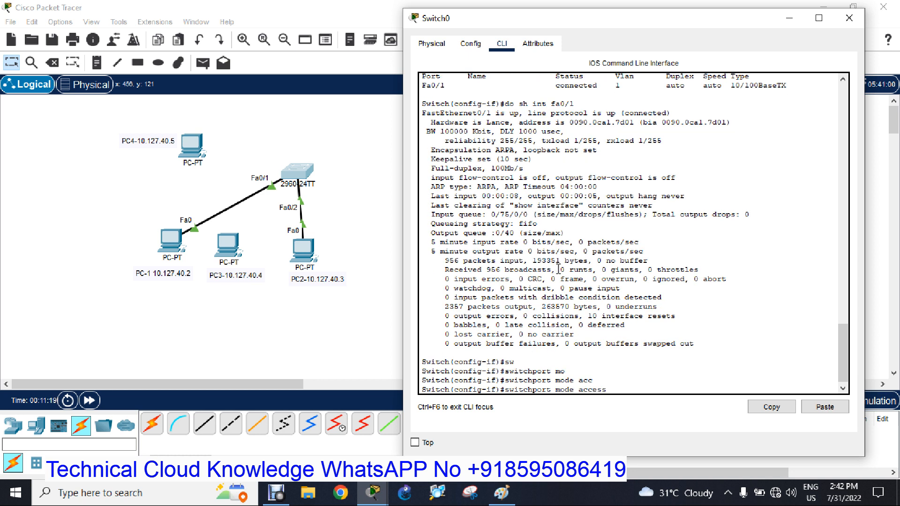
key(Return)
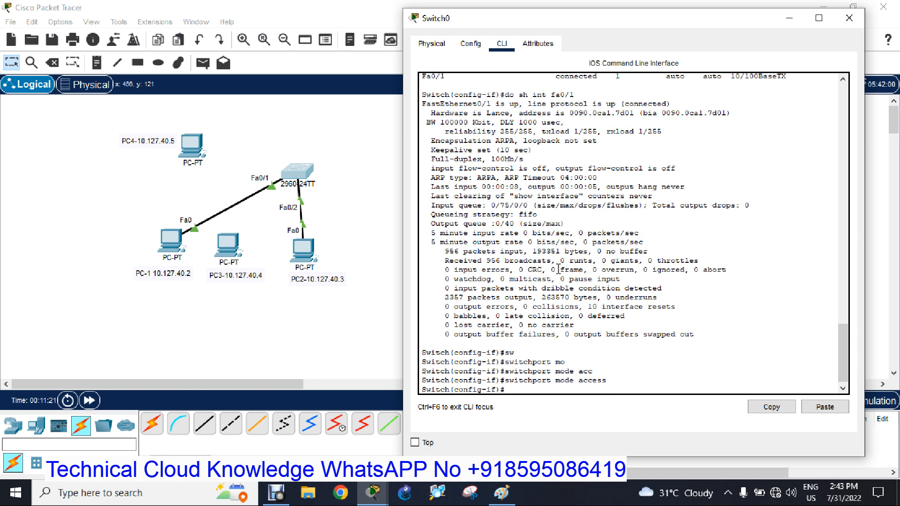
Display the switch's running configuration with "do sh run" and advance to the interface section.
text(do sh ru)
key(Tab)
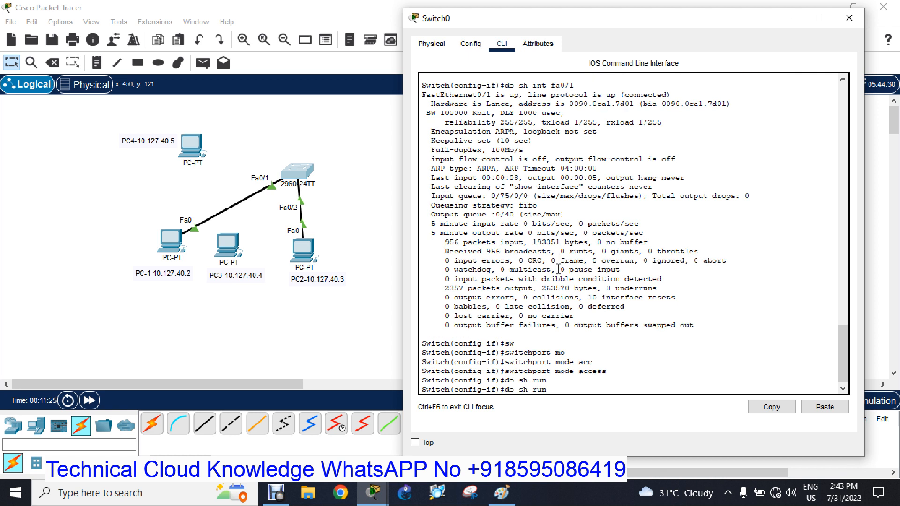
key(Return)
key(space)
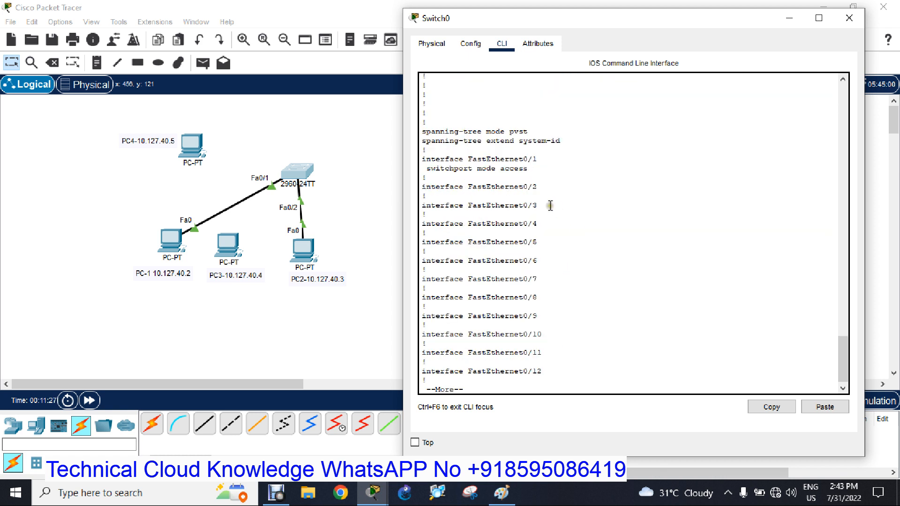
Compare the FastEthernet0/1 and FastEthernet0/2 entries in the running configuration, then page through the rest of the listing.
drag(426, 160, 537, 170)
click(521, 185)
drag(422, 186, 532, 188)
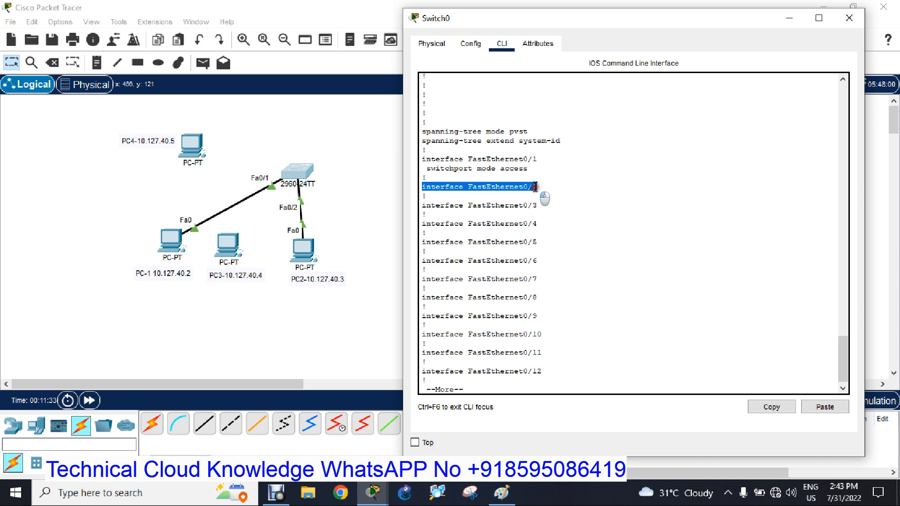
click(509, 187)
drag(429, 167, 527, 175)
click(503, 159)
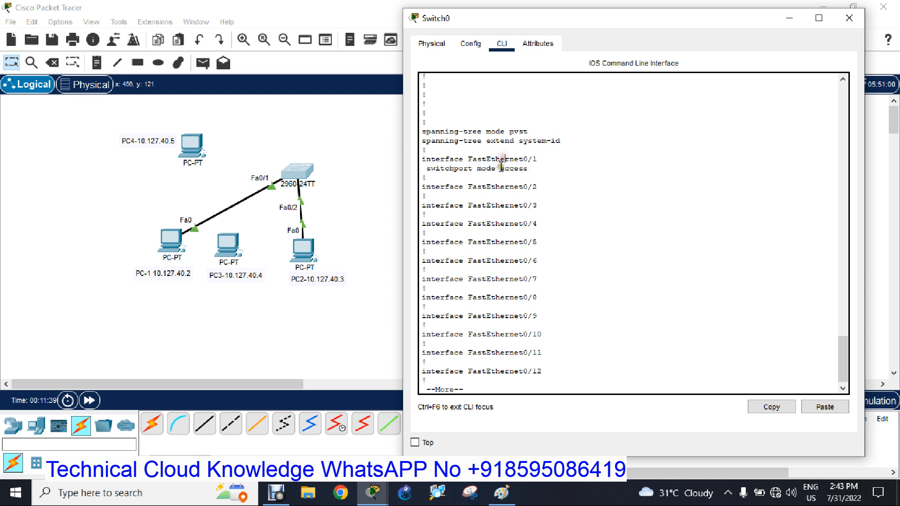
drag(424, 169, 539, 173)
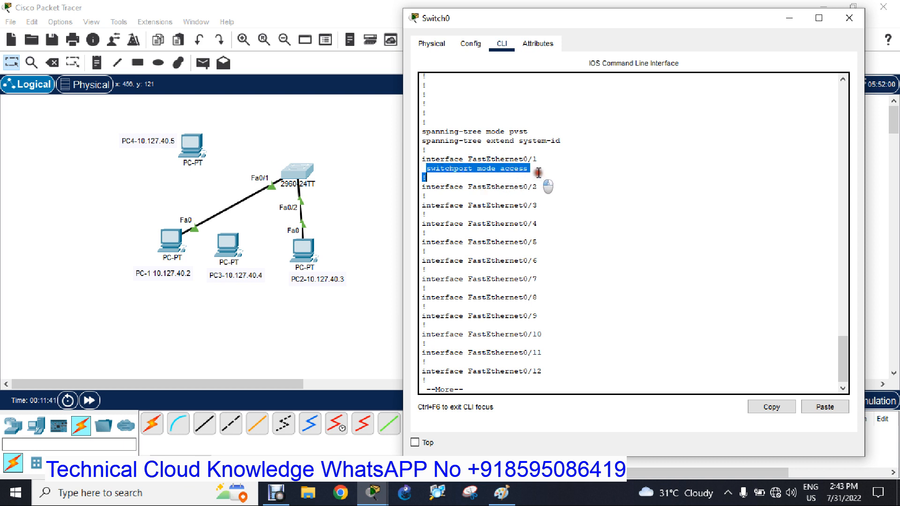
click(539, 173)
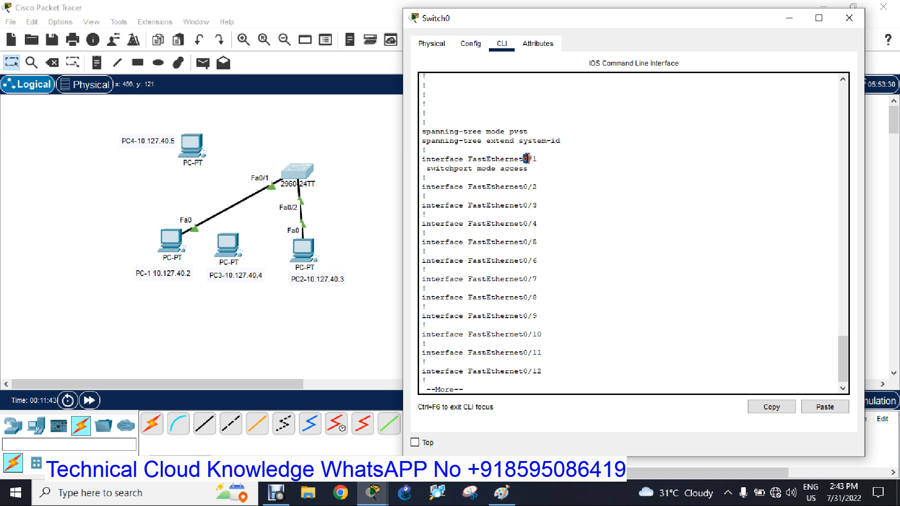
key(space)
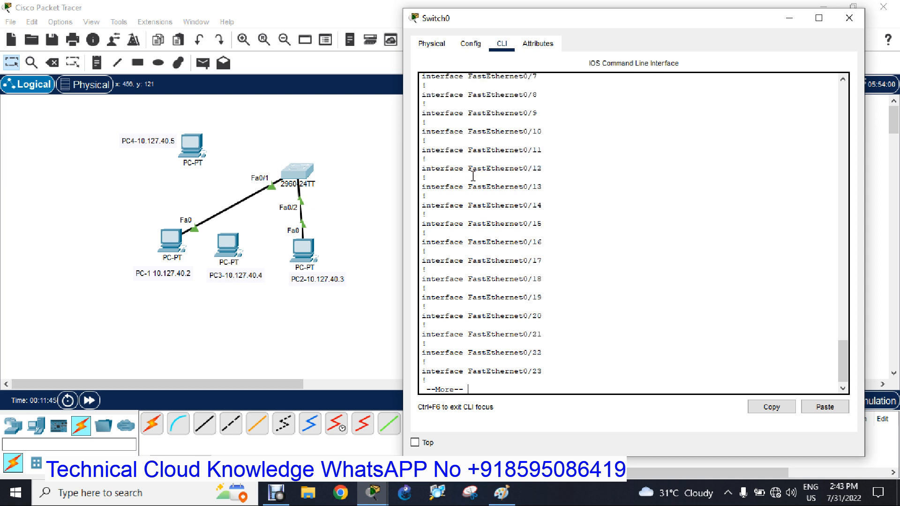
key(space)
key(space)
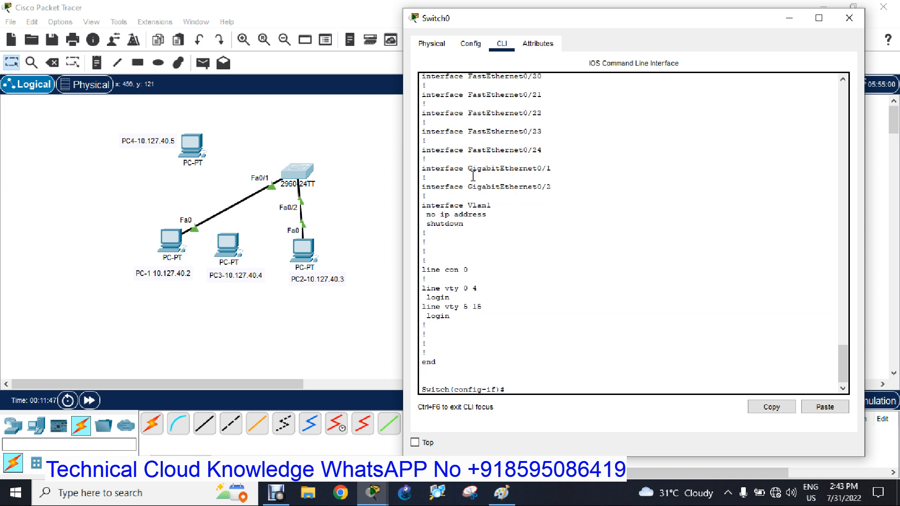
Recall and rerun the earlier "do sh int fa0/1 status" command to recheck the port.
text(switchport mode access)
key(Up)
key(Up)
key(Return)
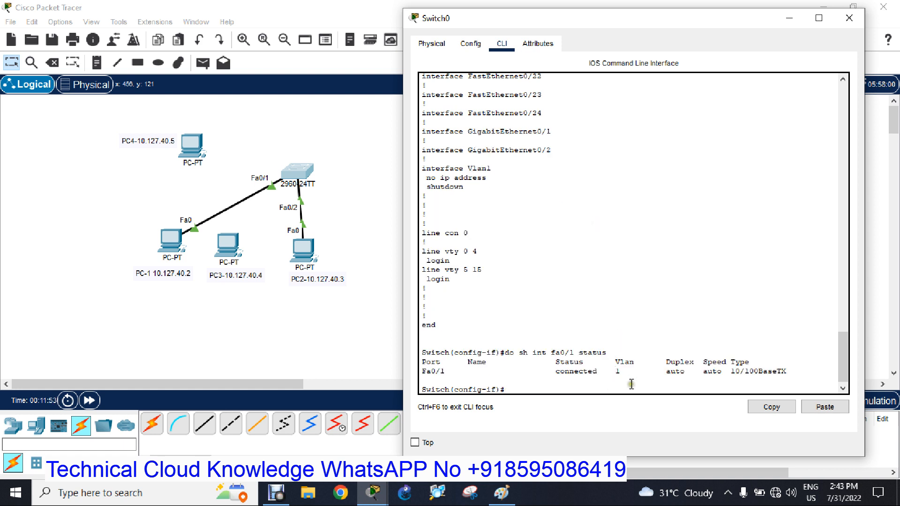
key(Up)
key(BackSpace)
key(BackSpace)
key(BackSpace)
key(BackSpace)
text(deta)
key(Tab)
key(BackSpace)
key(BackSpace)
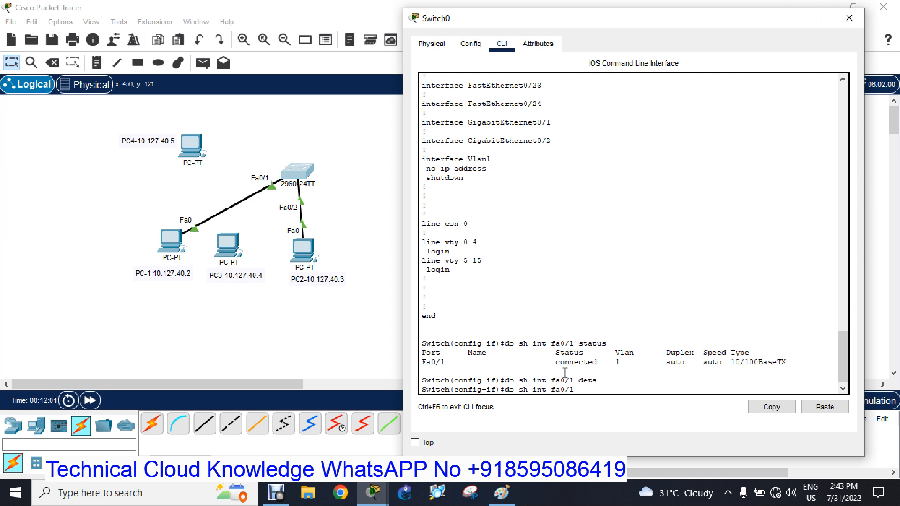
key(BackSpace)
key(BackSpace)
key(BackSpace)
key(BackSpace)
key(BackSpace)
key(BackSpace)
key(BackSpace)
key(BackSpace)
key(BackSpace)
key(BackSpace)
key(BackSpace)
key(BackSpace)
key(BackSpace)
key(BackSpace)
Enable port security on interface fa0/1 with the command "switchport port-security".
text(sw)
key(Tab)
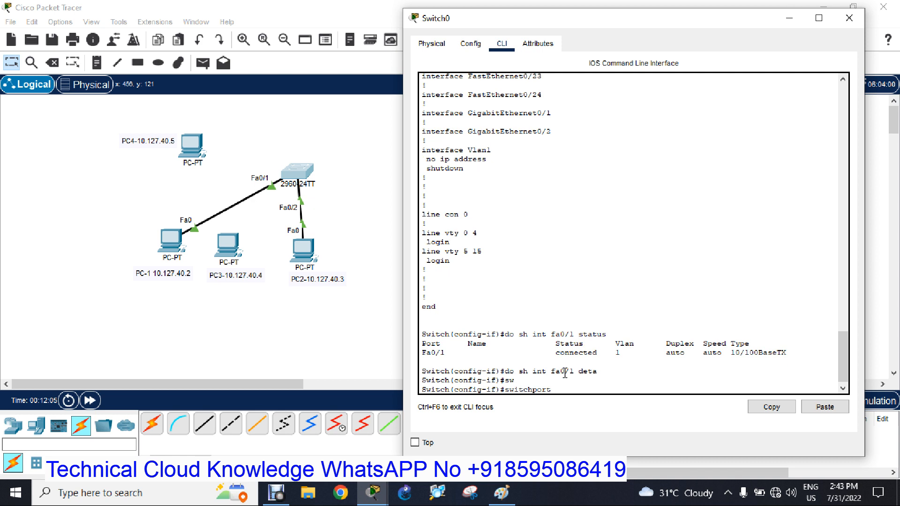
text(po)
key(Tab)
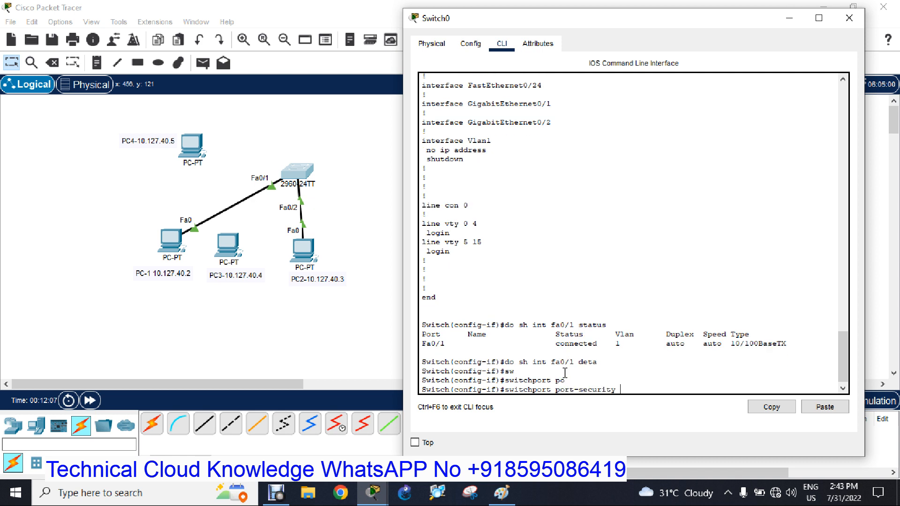
key(Return)
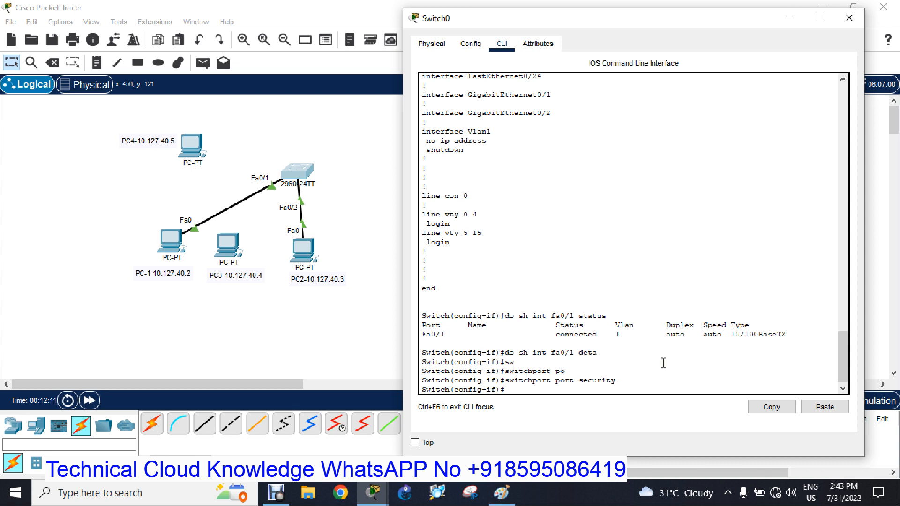
Limit fa0/1 to two secure addresses with "switchport port-security maximum 2", checking the command's inline help and the Paint syntax note before entering the value.
text(sw)
key(Tab)
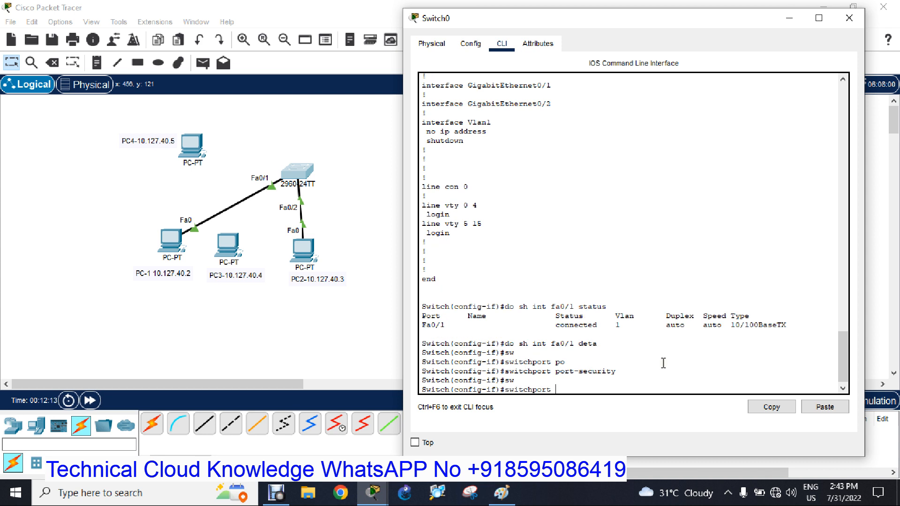
text(po)
key(Tab)
text(ma)
key(Tab)
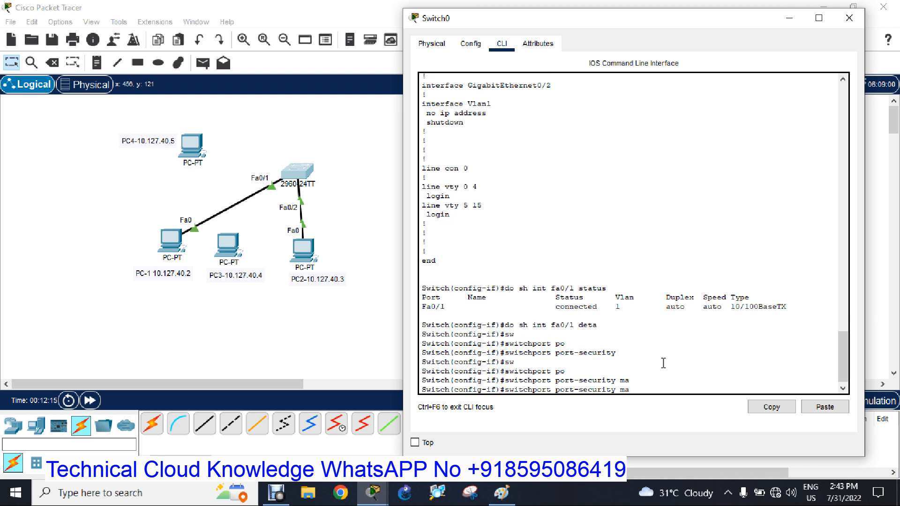
text(x)
key(Tab)
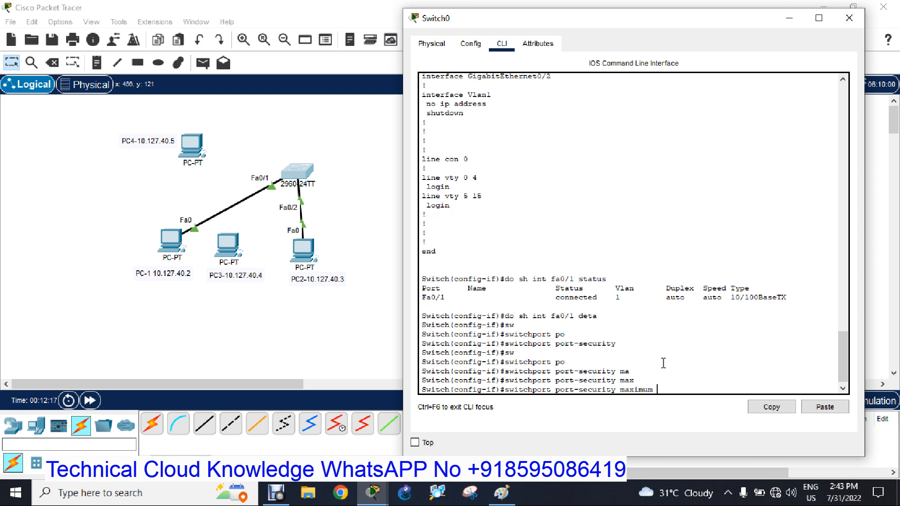
text(?)
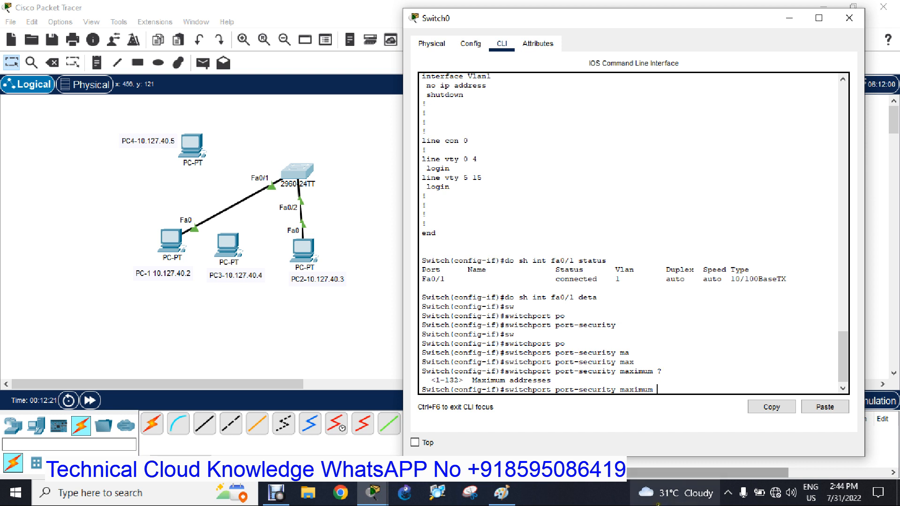
click(501, 494)
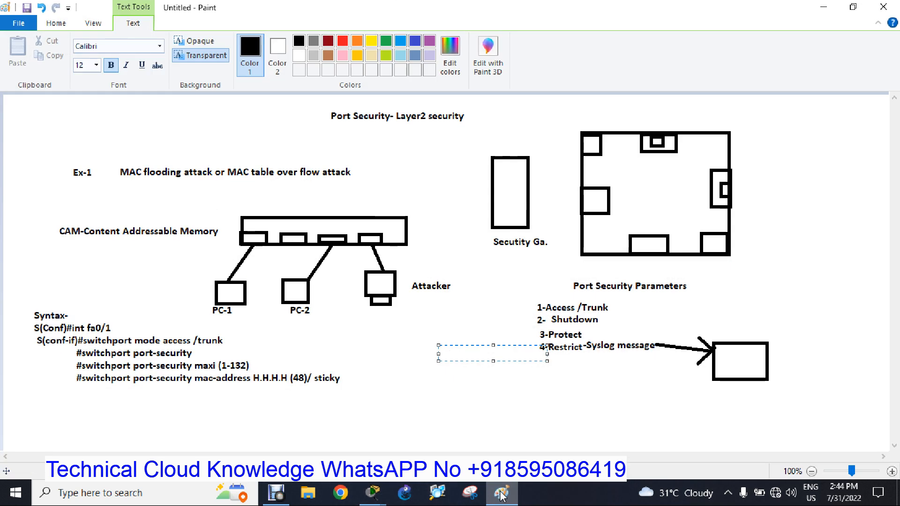
click(501, 494)
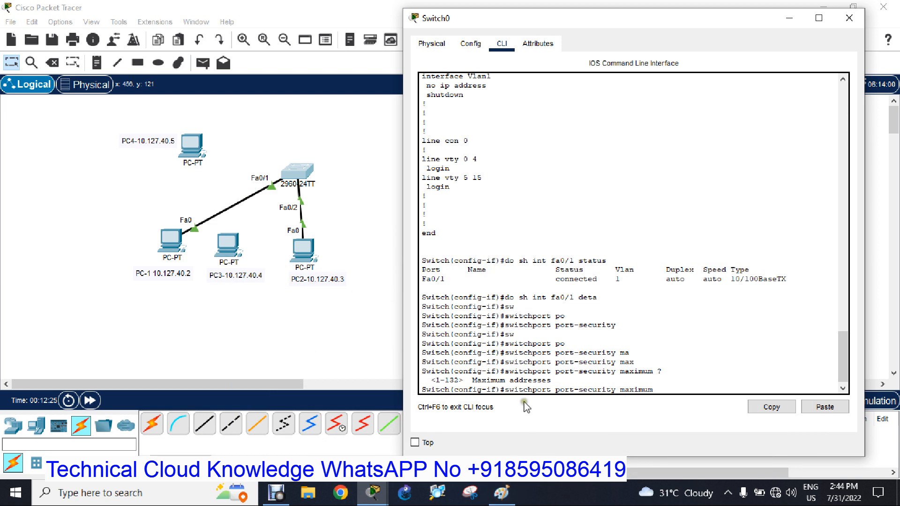
text(2)
key(Return)
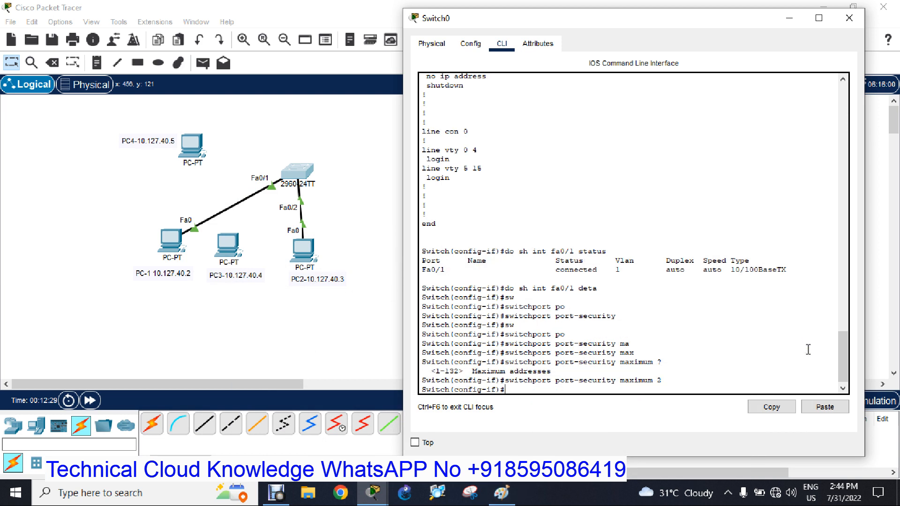
Start the command "switchport port-security mac-address" on fa0/1 and read its inline help for the address options.
text(sw)
key(Tab)
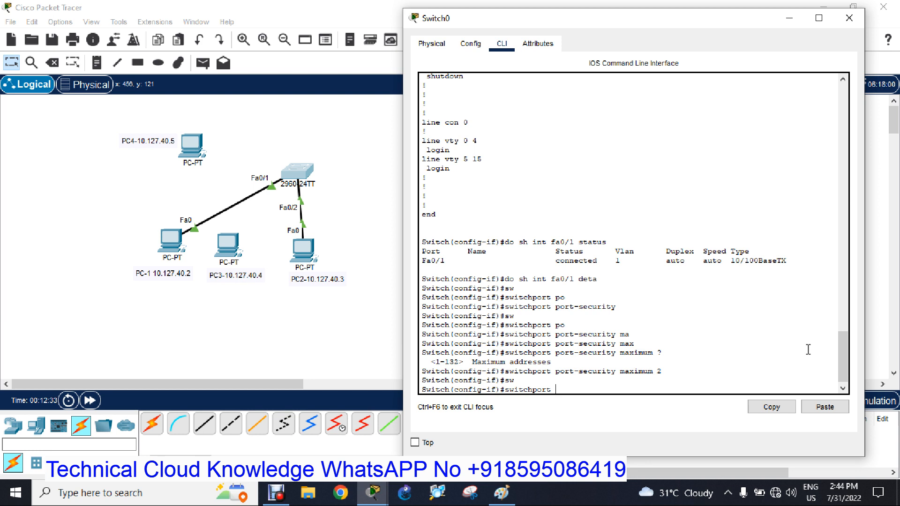
text(po)
key(Tab)
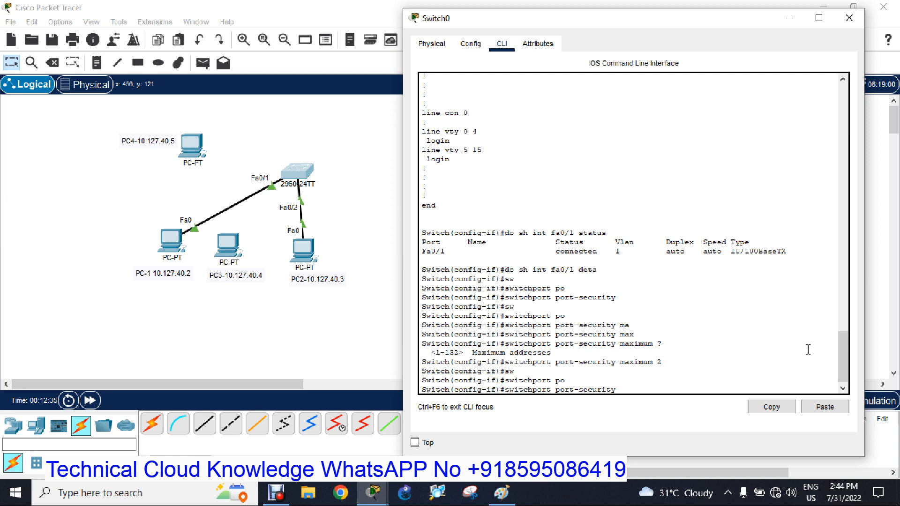
text(mac)
key(Tab)
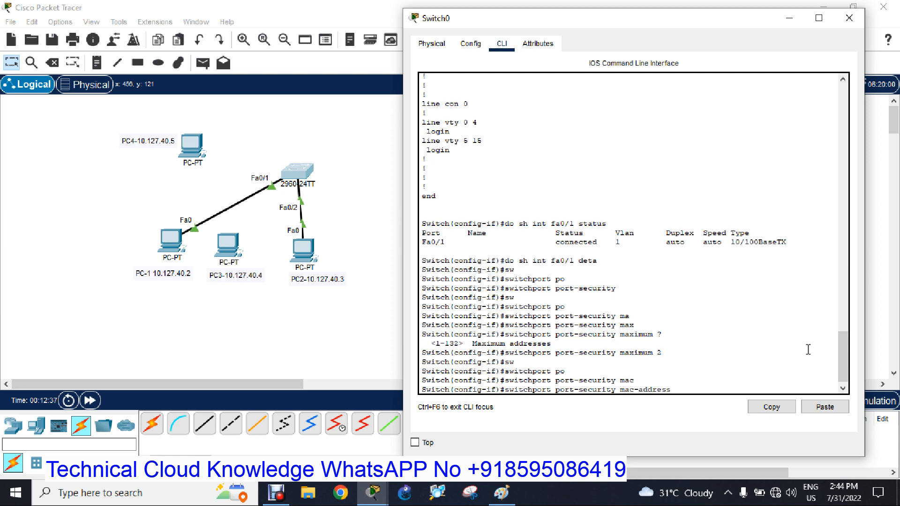
text(?)
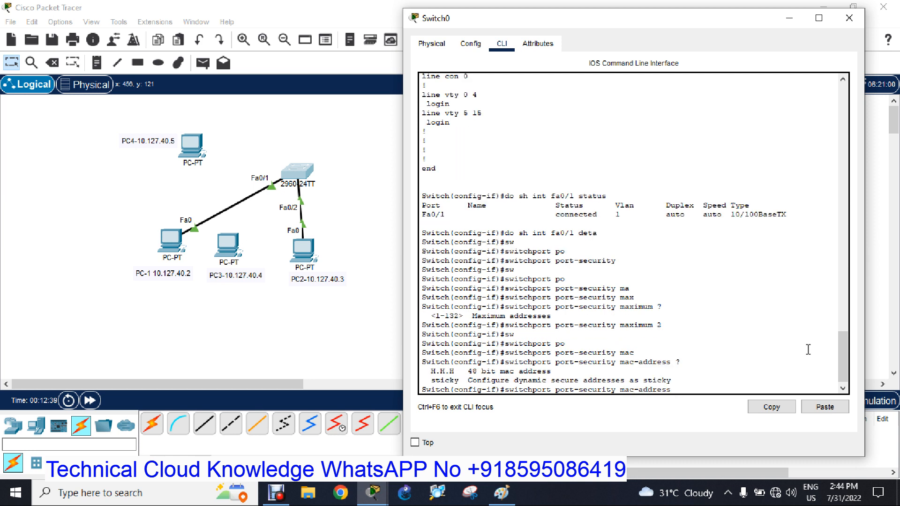
drag(463, 372, 546, 373)
drag(428, 371, 551, 370)
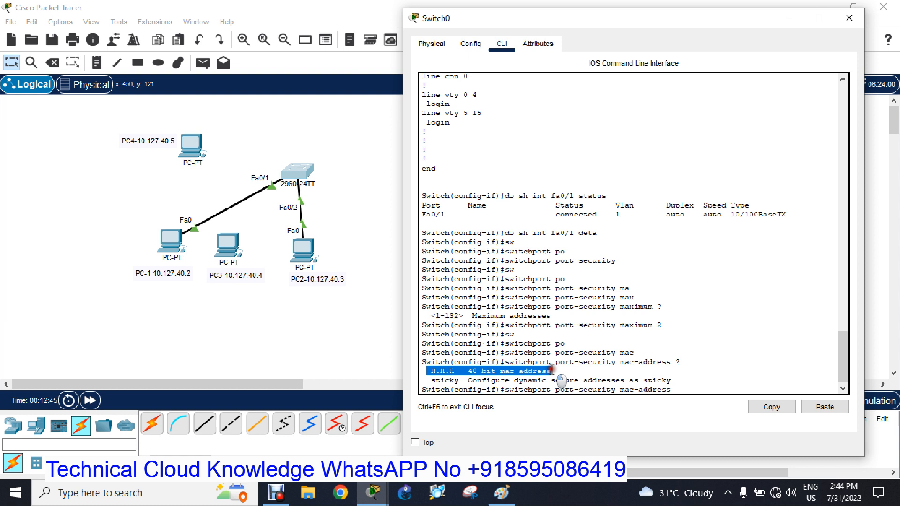
drag(431, 380, 674, 380)
click(673, 386)
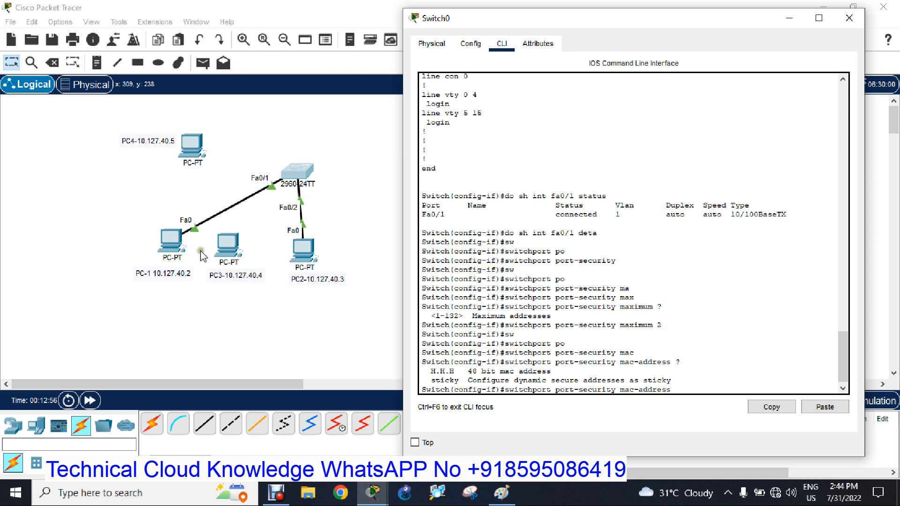
Run "ipconfig /all" in PC-1's command prompt and copy the physical address of its FastEthernet0 connection.
click(160, 244)
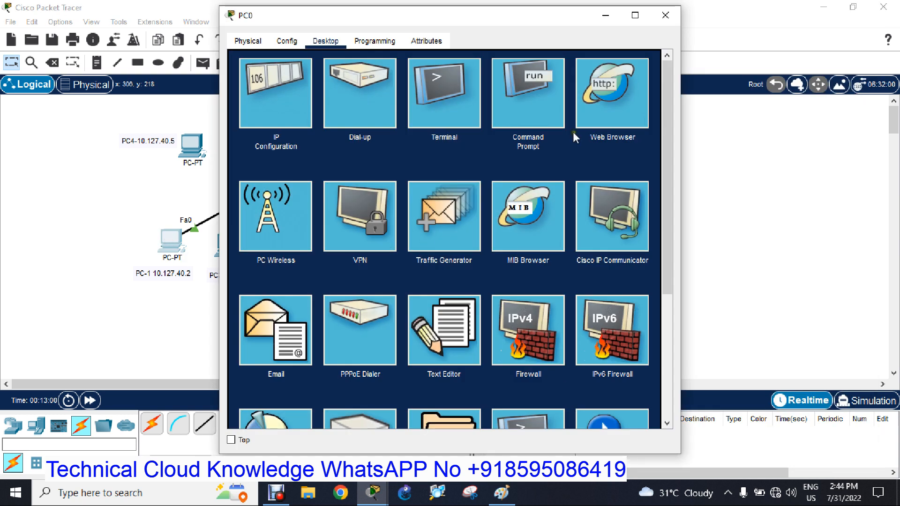
click(522, 114)
text(ipconfig /all)
key(Return)
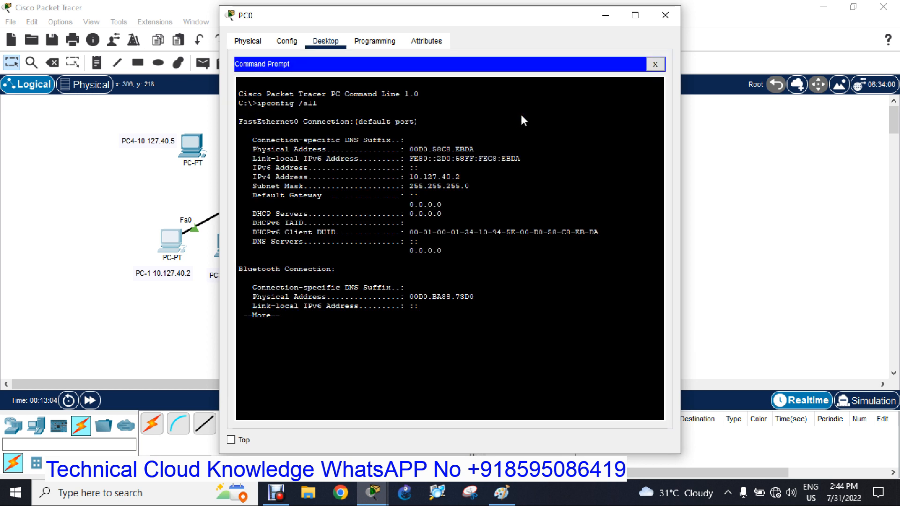
drag(410, 149, 482, 150)
right_click(456, 150)
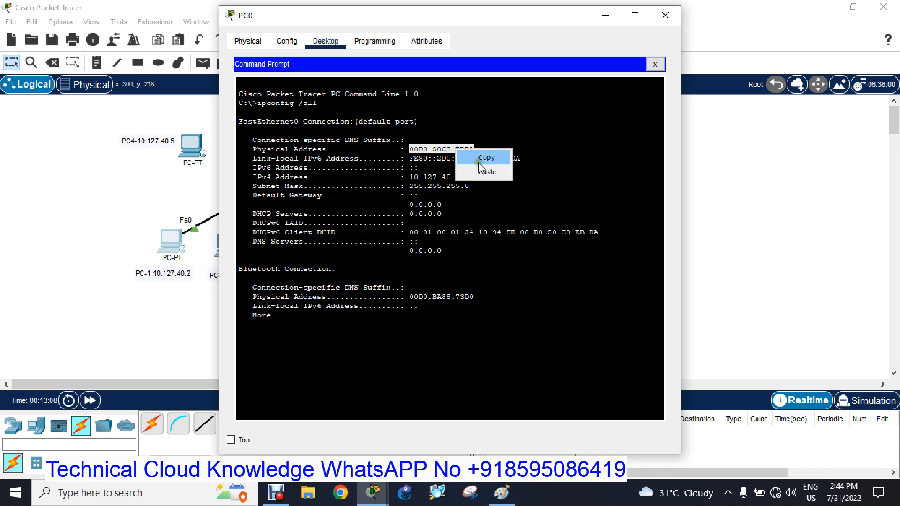
click(483, 158)
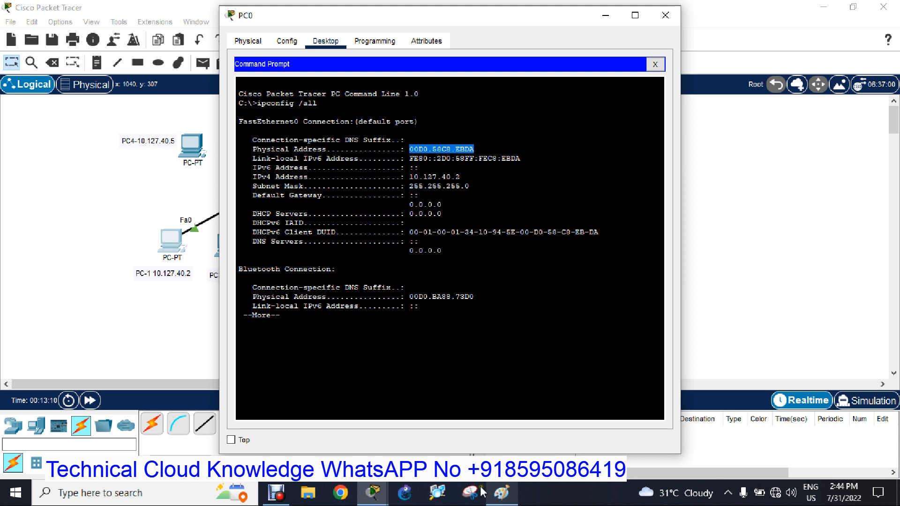
Try PC-1's copied physical address as the value in the pending switch command, then remove it and close PC-1's window.
click(380, 495)
click(443, 441)
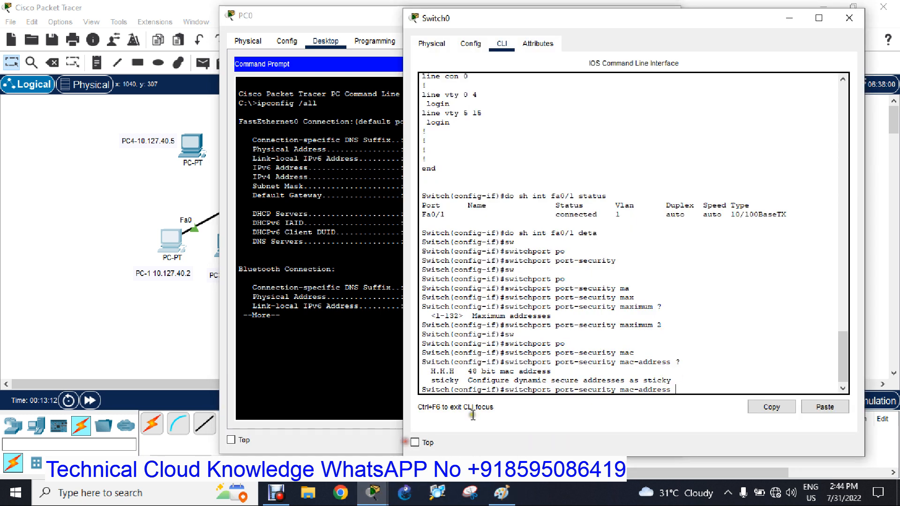
right_click(708, 380)
click(736, 401)
key(BackSpace)
key(BackSpace)
key(BackSpace)
key(BackSpace)
key(BackSpace)
key(BackSpace)
key(BackSpace)
key(BackSpace)
key(BackSpace)
key(BackSpace)
key(BackSpace)
click(384, 223)
click(665, 15)
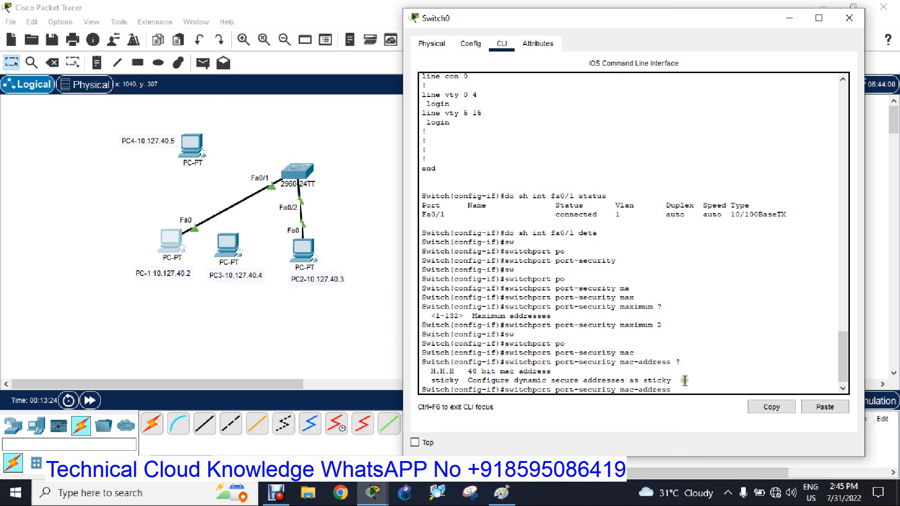
Complete and run the pending command as "switchport port-security mac-address sticky".
text(sti)
key(Tab)
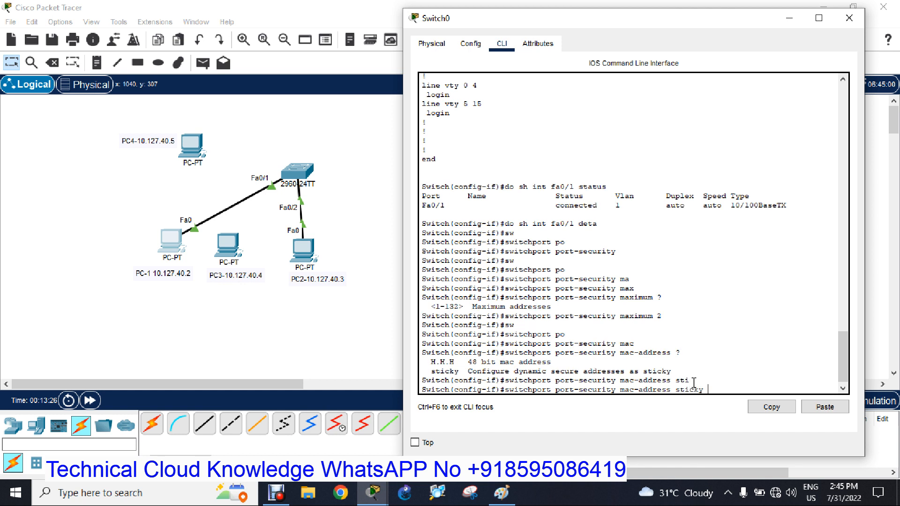
key(Return)
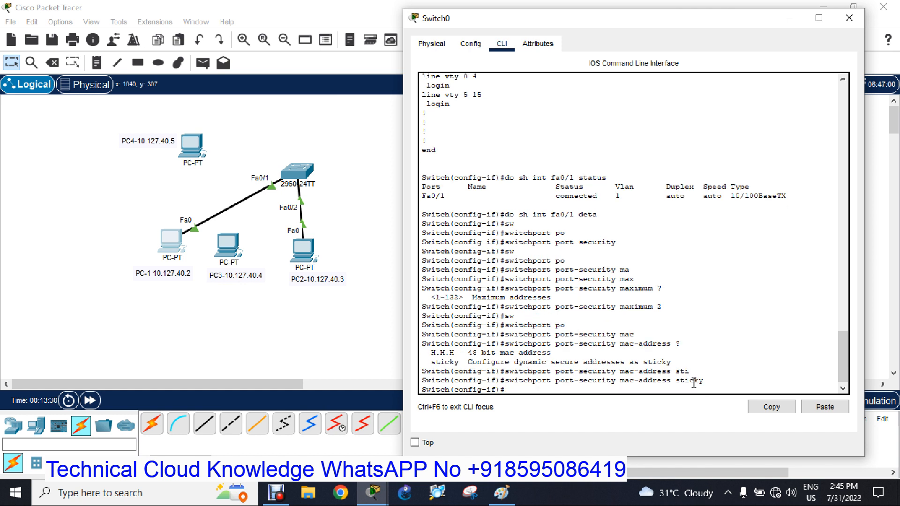
Review the modes offered by the inline help for "switchport port-security violation", then clear the unfinished command.
text(sw)
key(Tab)
text(po)
key(Tab)
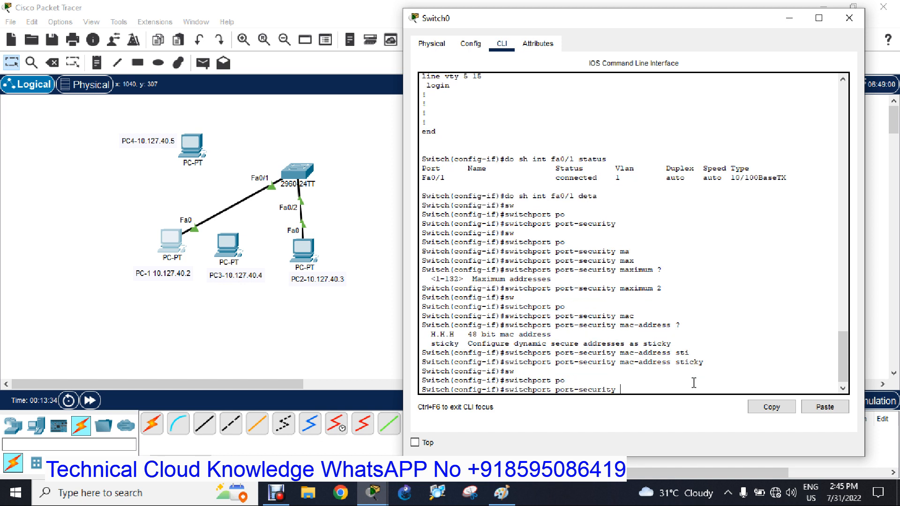
text(vi)
key(Tab)
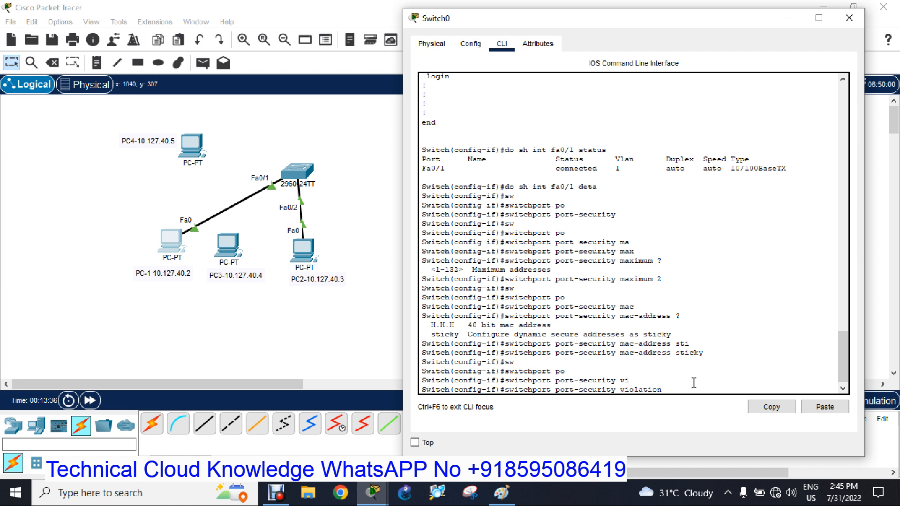
text(?)
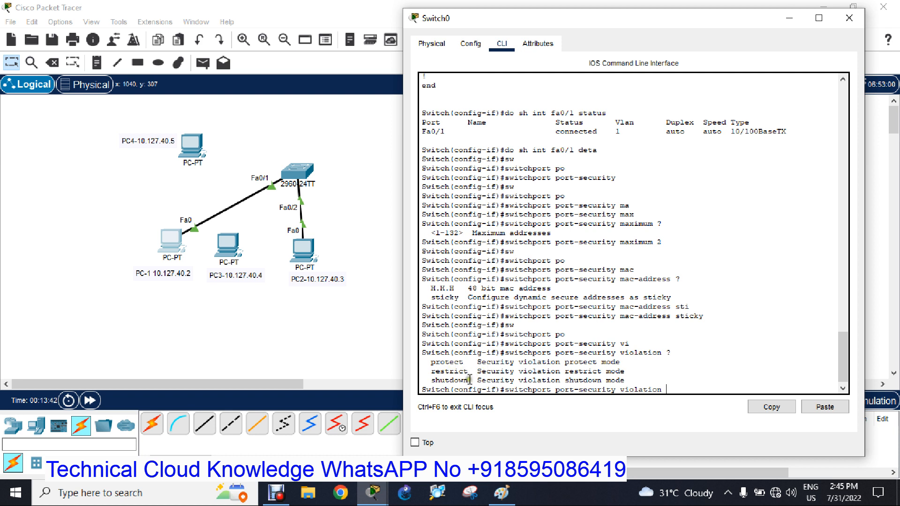
drag(431, 380, 628, 381)
drag(430, 361, 632, 370)
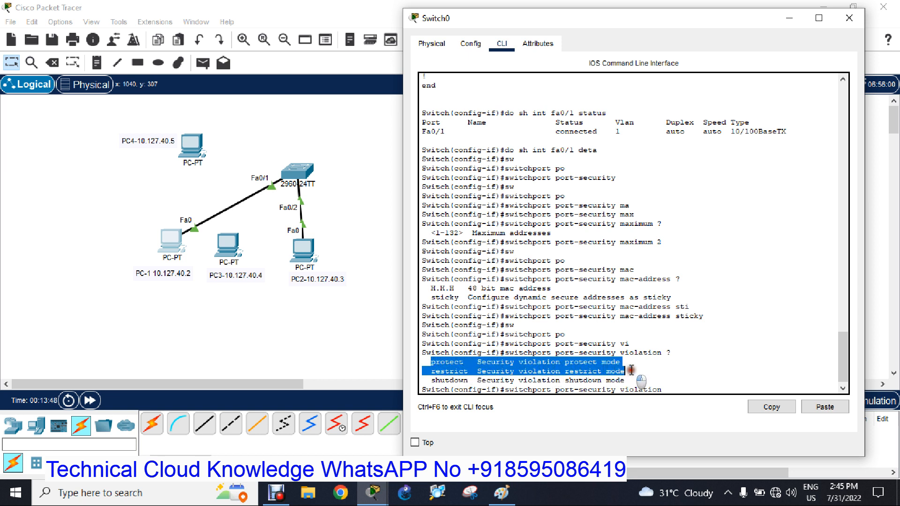
click(666, 383)
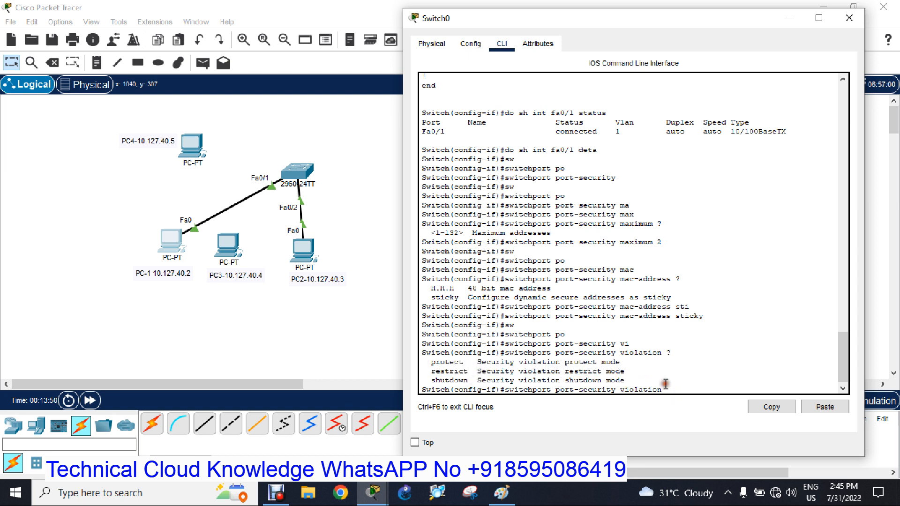
key(BackSpace)
key(BackSpace)
key(BackSpace)
key(BackSpace)
key(BackSpace)
key(BackSpace)
key(BackSpace)
key(BackSpace)
key(BackSpace)
key(BackSpace)
key(BackSpace)
key(BackSpace)
key(BackSpace)
key(BackSpace)
key(BackSpace)
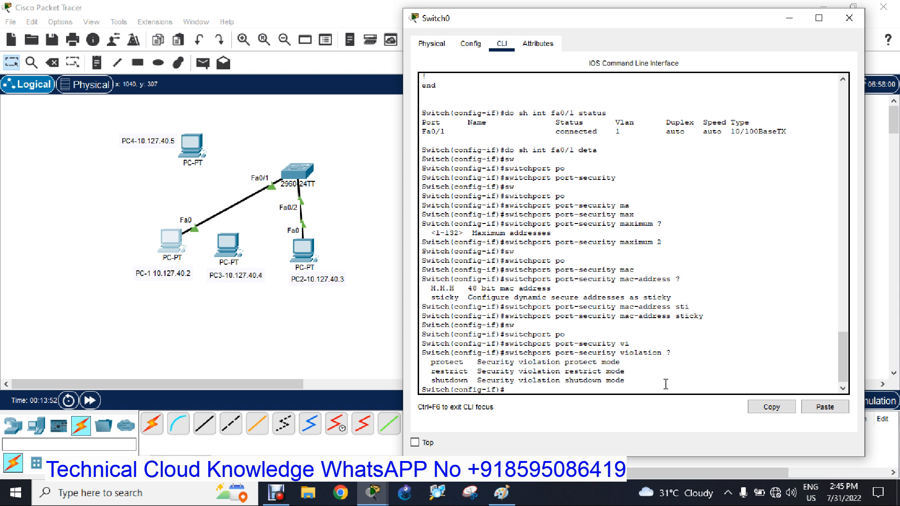
Save the switch configuration with "do wr" and exit configuration mode back to the privileged prompt.
key(Return)
key(Return)
key(Return)
text(do wr)
key(Return)
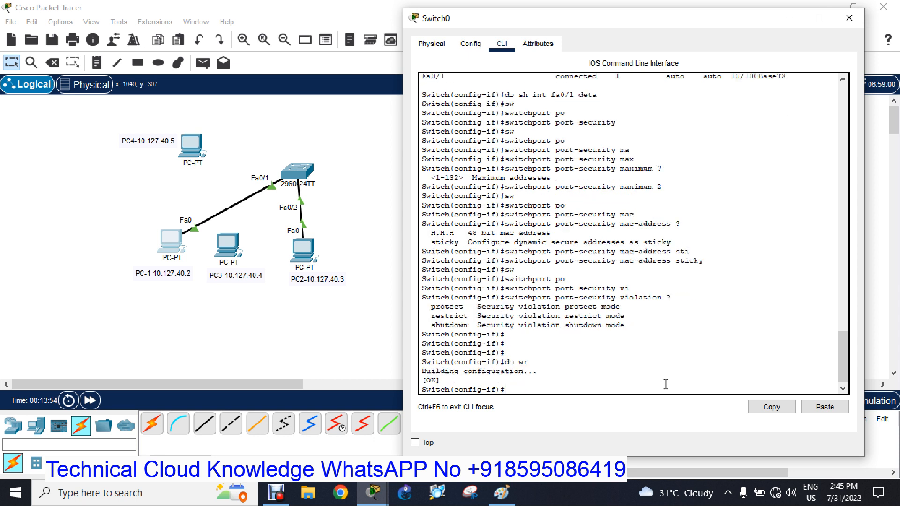
text(exi)
key(Return)
text(exi)
key(Return)
Display the running configuration with "sh run", examine the port-security lines under FastEthernet0/1, and close the switch window.
key(Return)
key(Return)
text(sh run)
key(Return)
key(space)
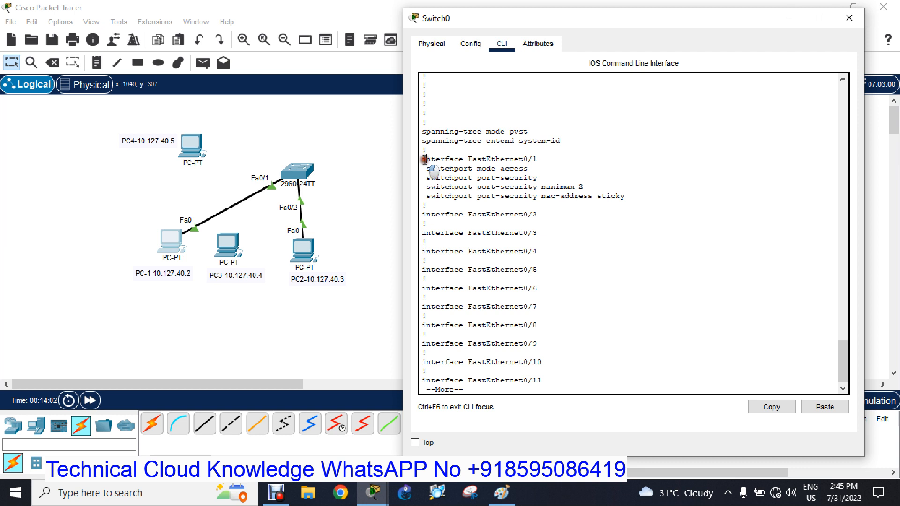
drag(424, 161, 539, 162)
drag(454, 168, 520, 170)
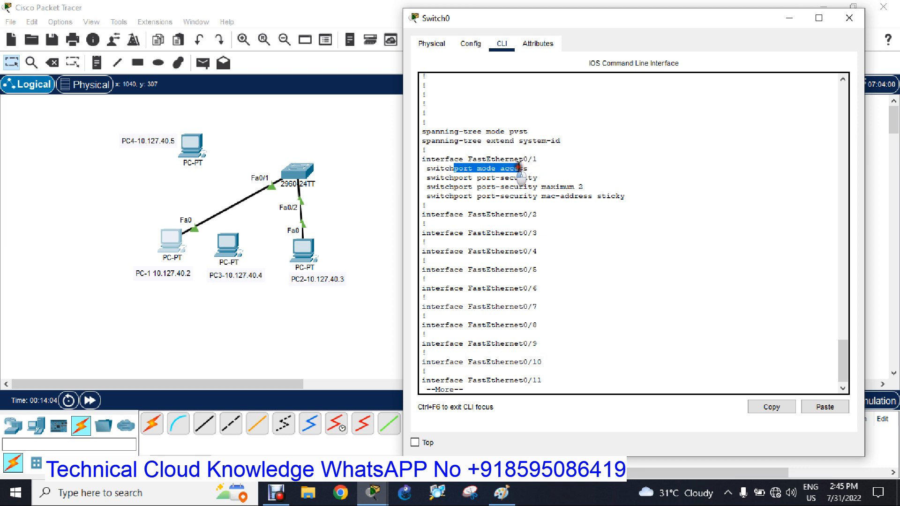
drag(423, 177, 543, 177)
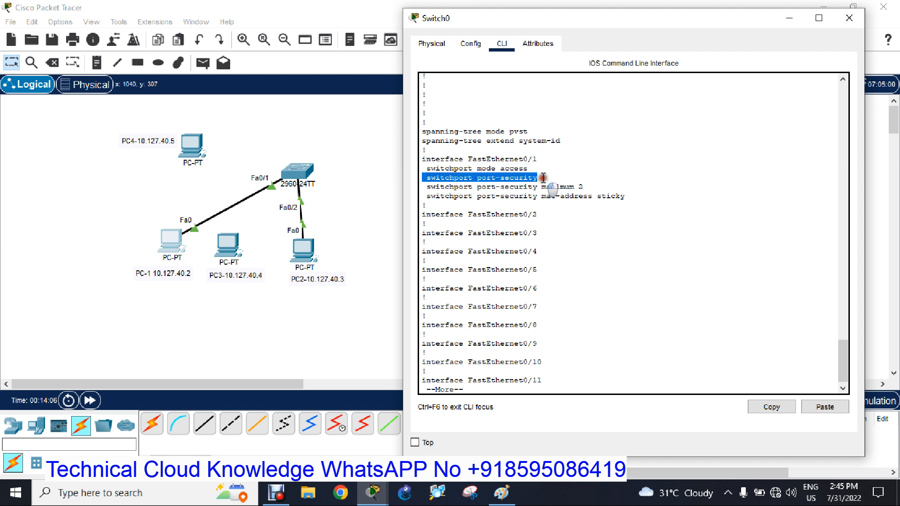
drag(427, 187, 565, 186)
drag(427, 196, 626, 197)
click(613, 197)
drag(549, 159, 520, 161)
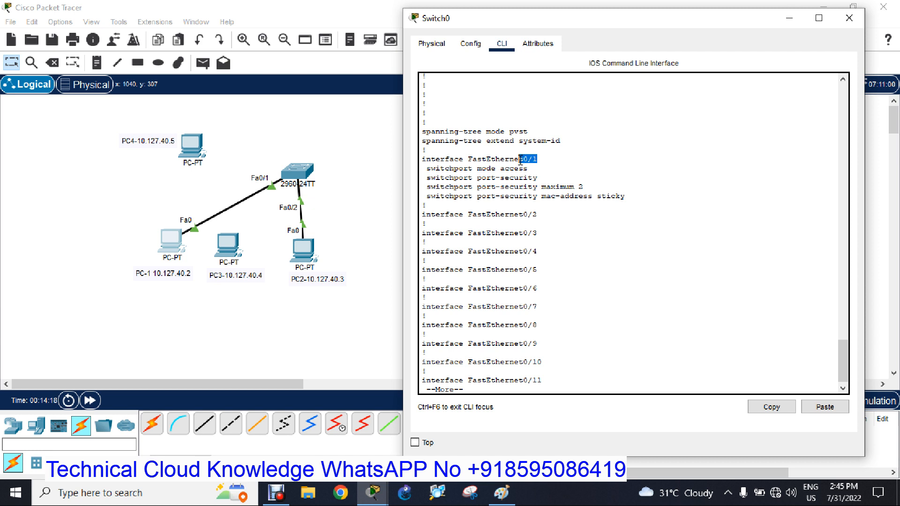
mouse_move(626, 197)
mouse_down()
mouse_move(655, 217)
mouse_move(643, 201)
mouse_up()
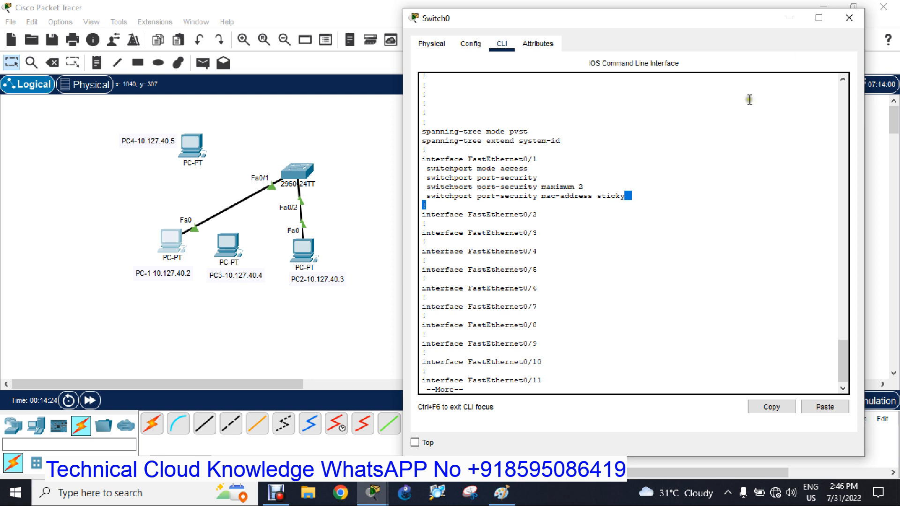
click(847, 21)
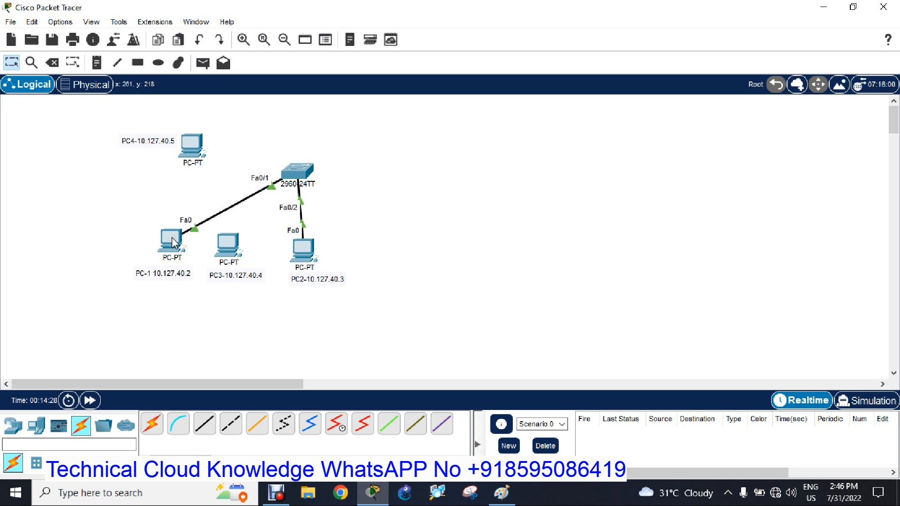
Ping 10.127.40.3 from PC-1's command prompt to test connectivity to PC2, then close PC-1's window.
mouse_move(299, 174)
click(171, 240)
drag(437, 28, 590, 23)
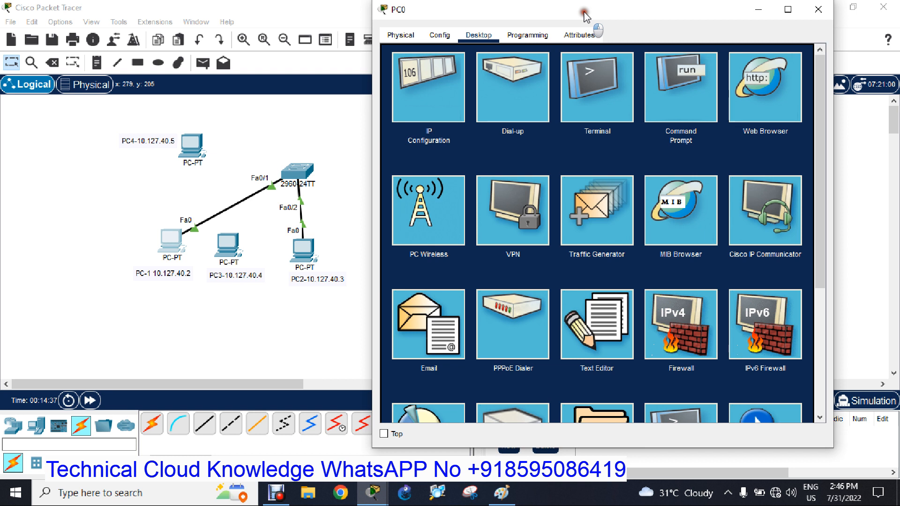
click(676, 86)
key(space)
text(ping 10.127.40.3)
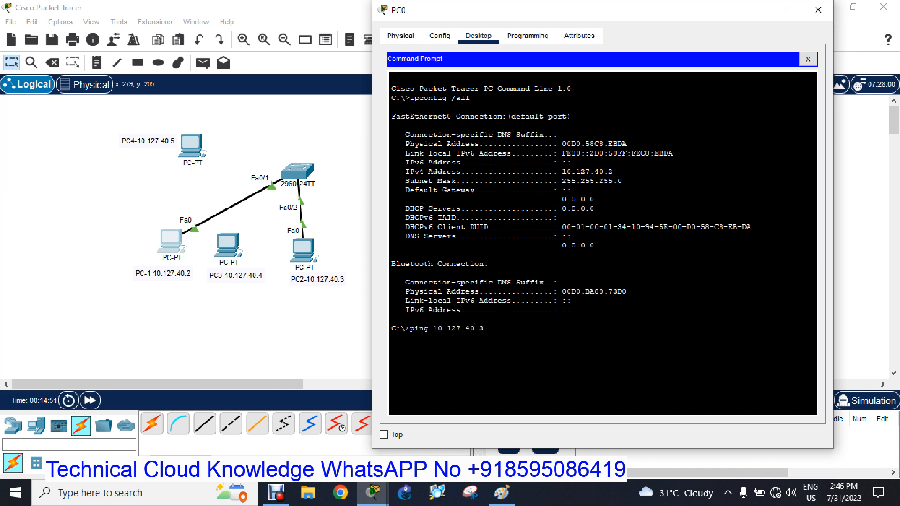
key(Return)
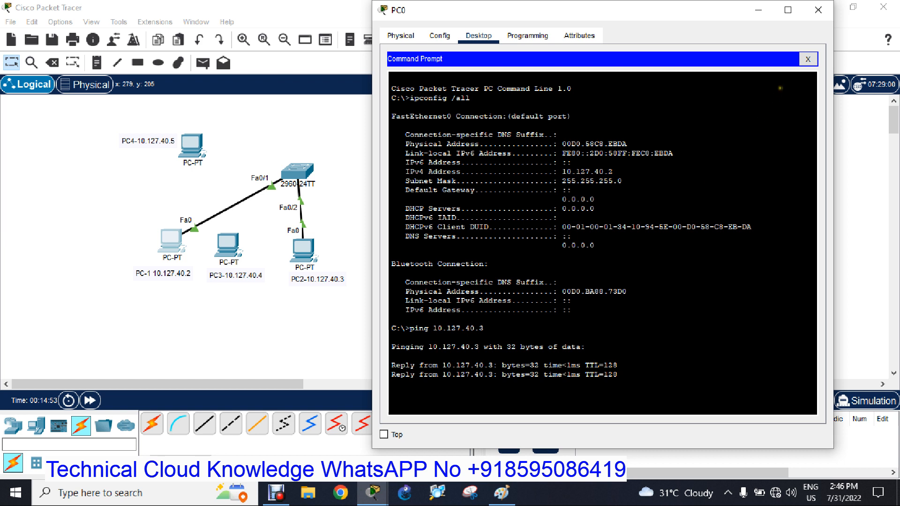
click(818, 10)
Ping 10.127.40.2 from PC2's command prompt to test connectivity back to PC-1.
click(304, 249)
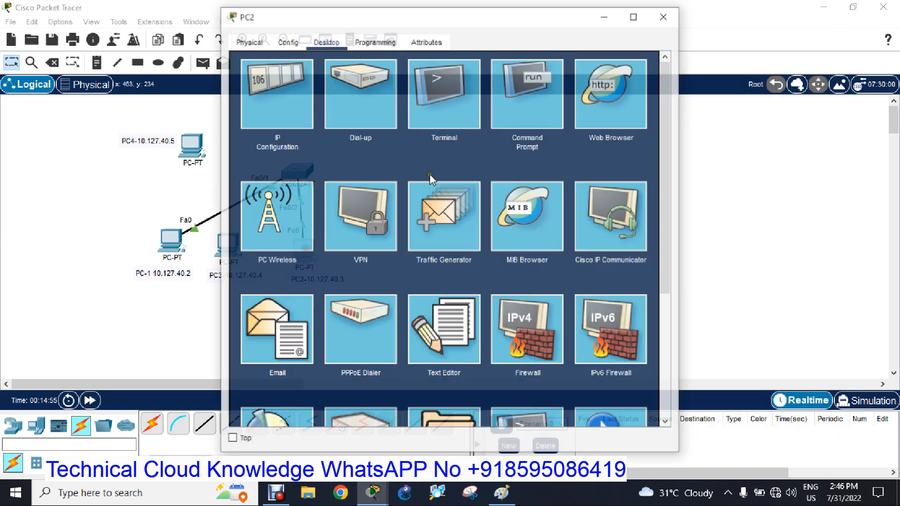
drag(466, 16, 623, 9)
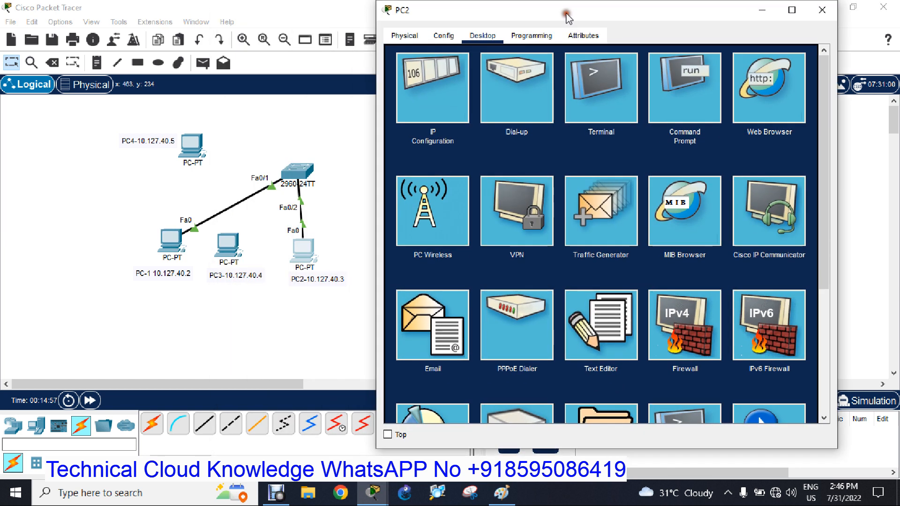
click(673, 82)
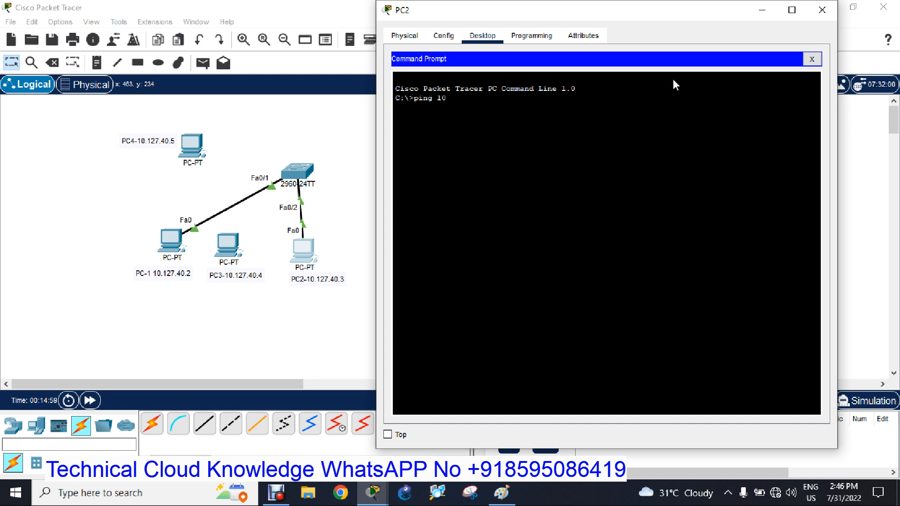
text(ping 10.127.40.2)
key(Return)
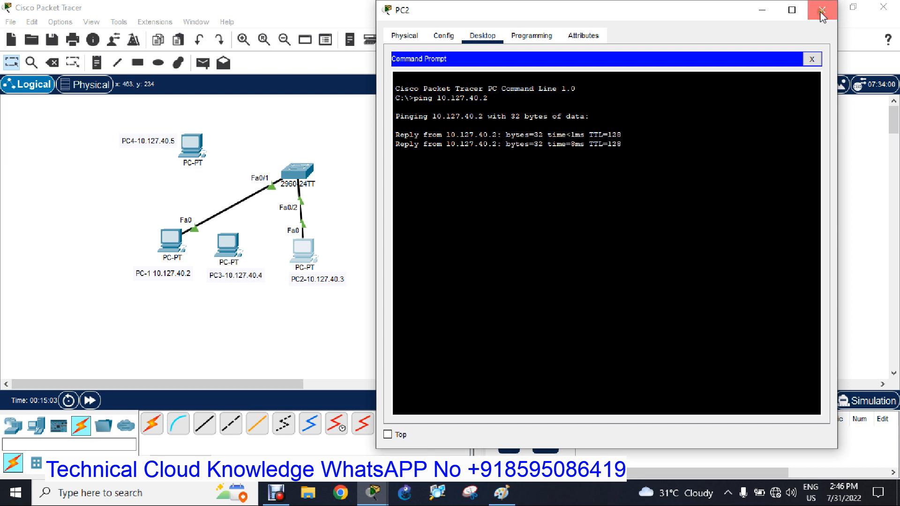
Close PC2's window, display the switch's running configuration, and examine the sticky MAC address line under FastEthernet0/1.
click(822, 10)
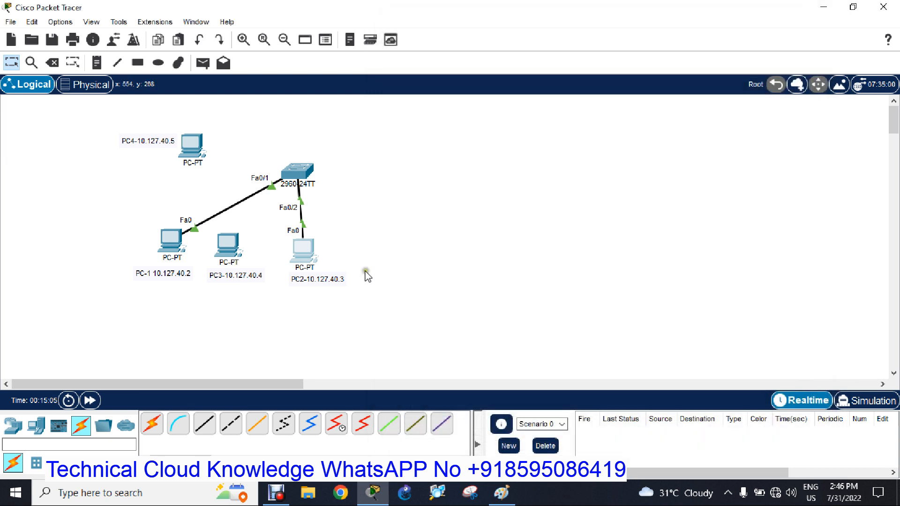
click(299, 170)
drag(480, 28, 684, 42)
click(645, 330)
key(Up)
key(Up)
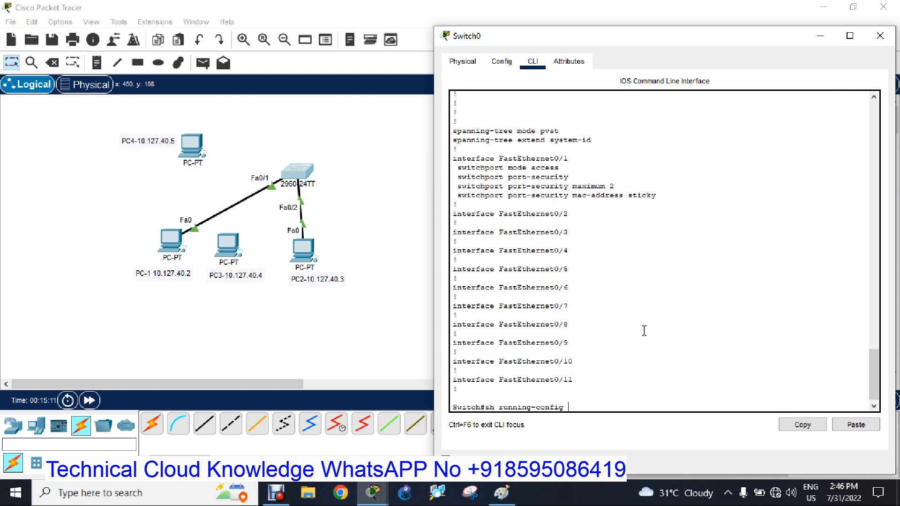
key(Return)
key(space)
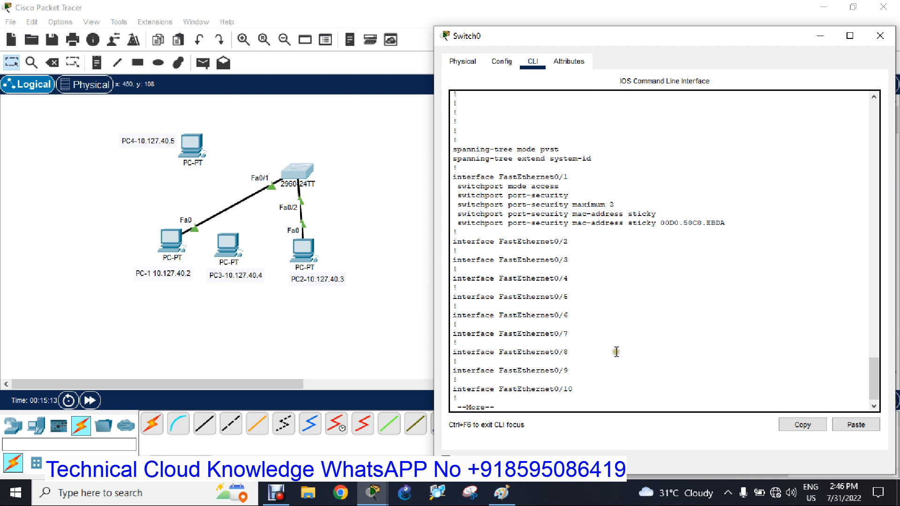
drag(725, 226, 450, 222)
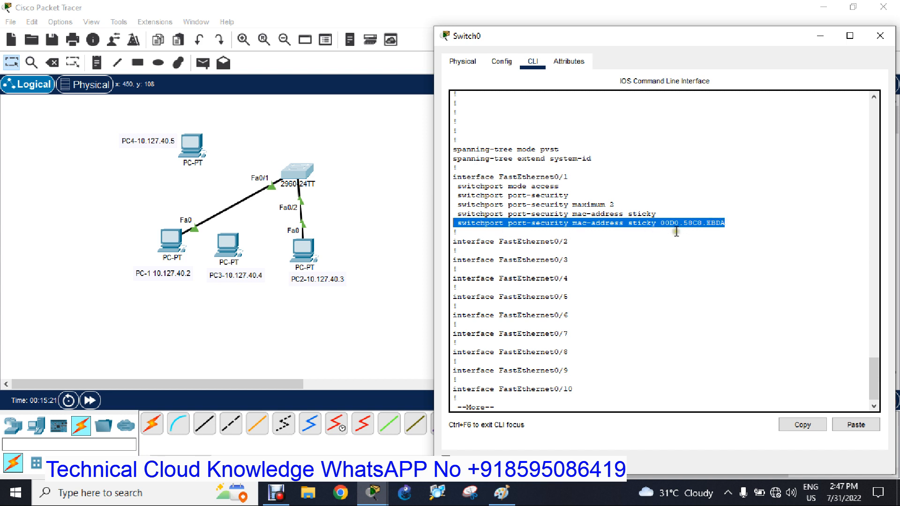
key(space)
key(q)
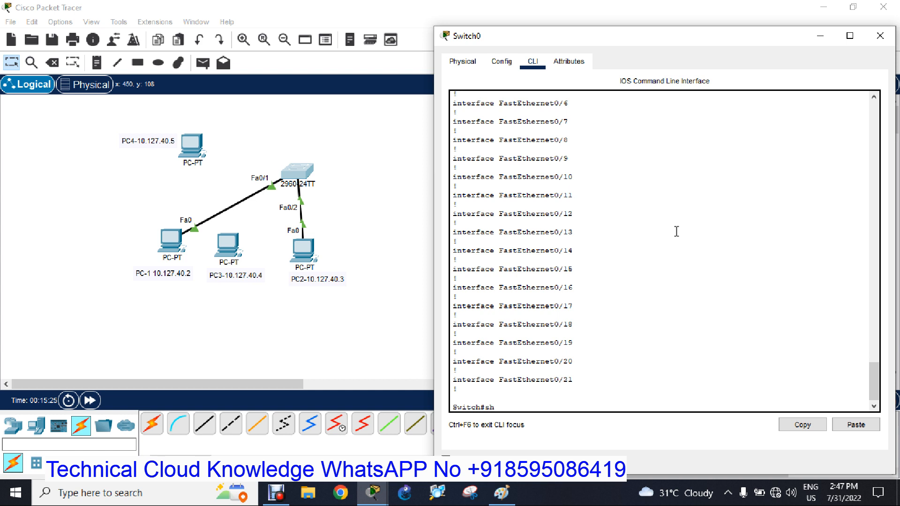
Run "sh port-security" and examine the maximum address, current address, security violation and security action columns for Fa0/1.
text(sh po)
key(Tab)
key(Return)
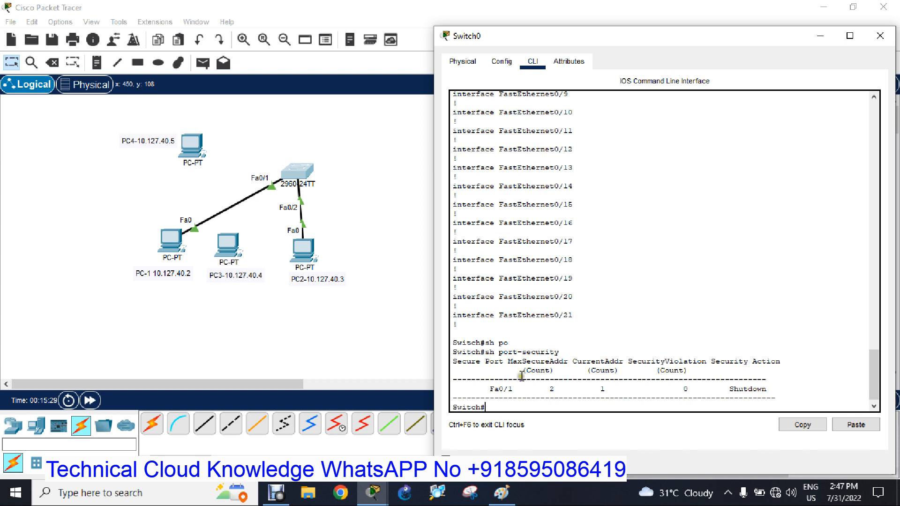
drag(485, 361, 557, 372)
click(555, 385)
double_click(551, 389)
drag(573, 360, 620, 362)
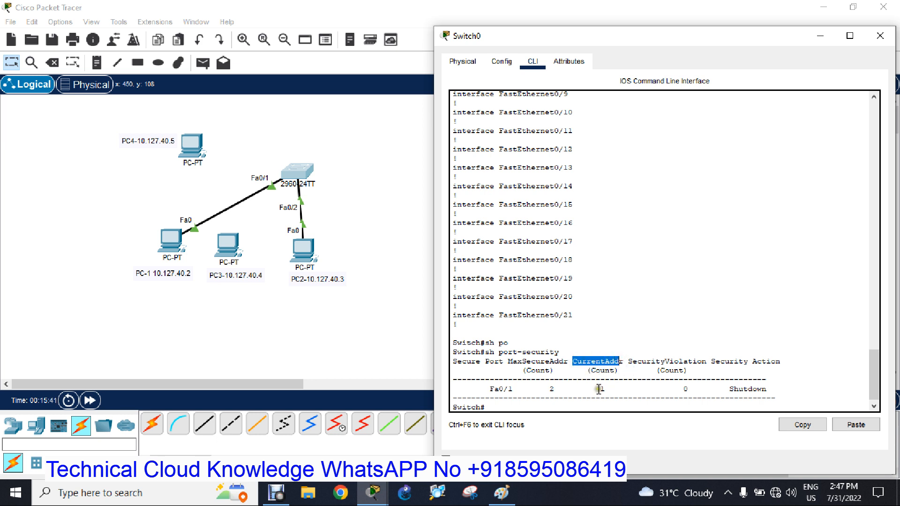
click(599, 389)
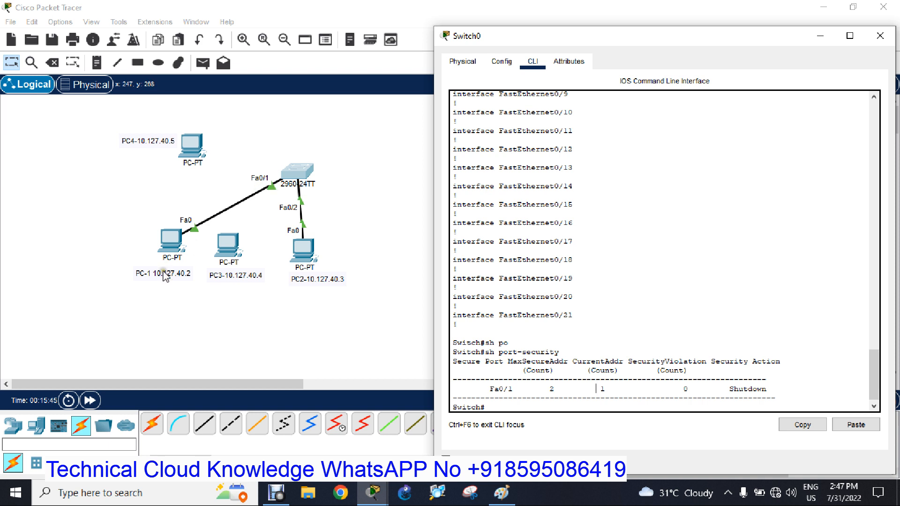
drag(599, 390, 612, 392)
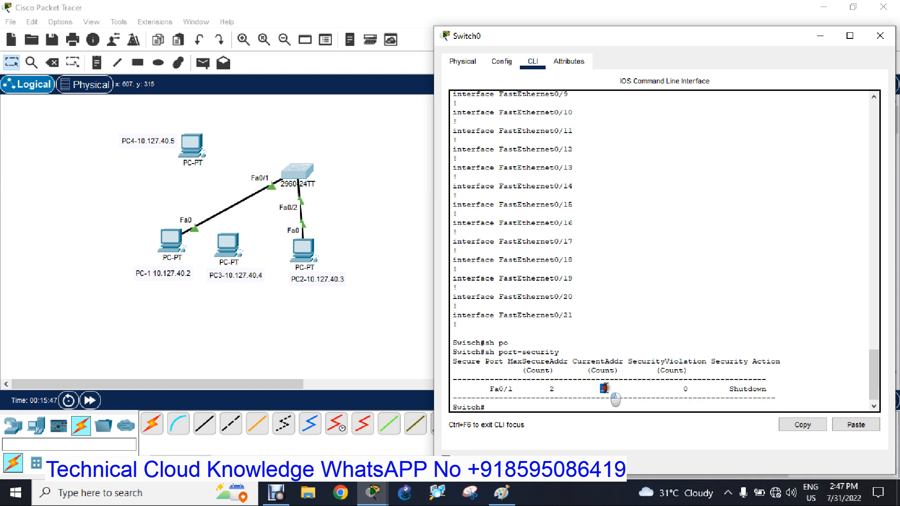
drag(632, 360, 781, 361)
click(686, 393)
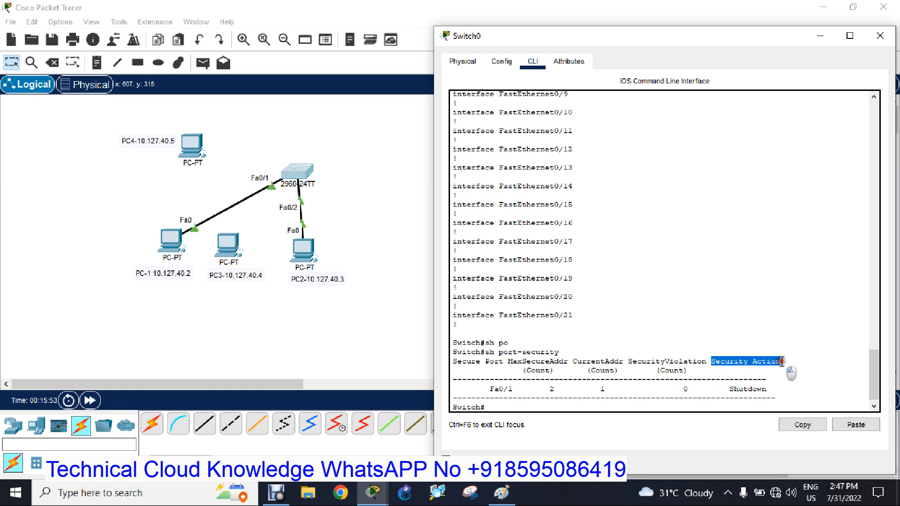
drag(730, 389, 783, 390)
Display the detailed port-security status with "sh port-security interface fastEthernet 0/1", checking the available interface types along the way.
click(535, 406)
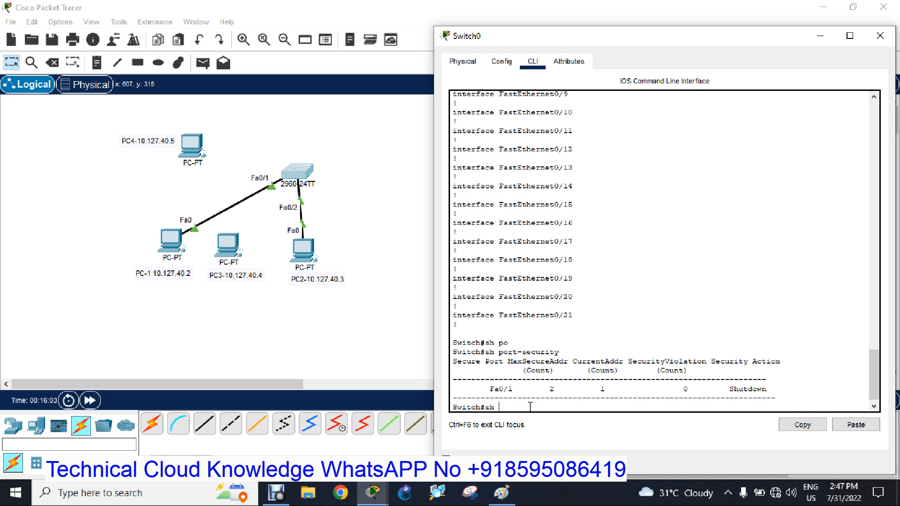
text(o)
key(Tab)
text(int)
key(Tab)
text(?)
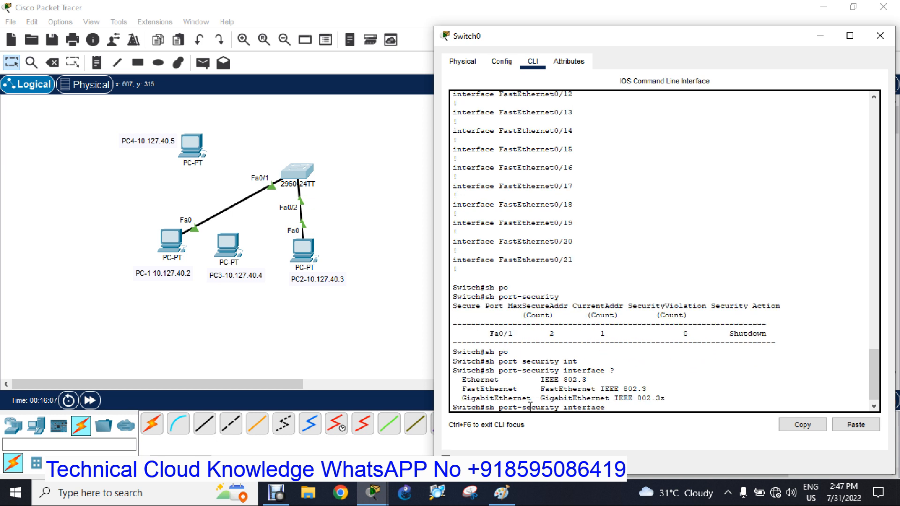
text(fa)
key(Tab)
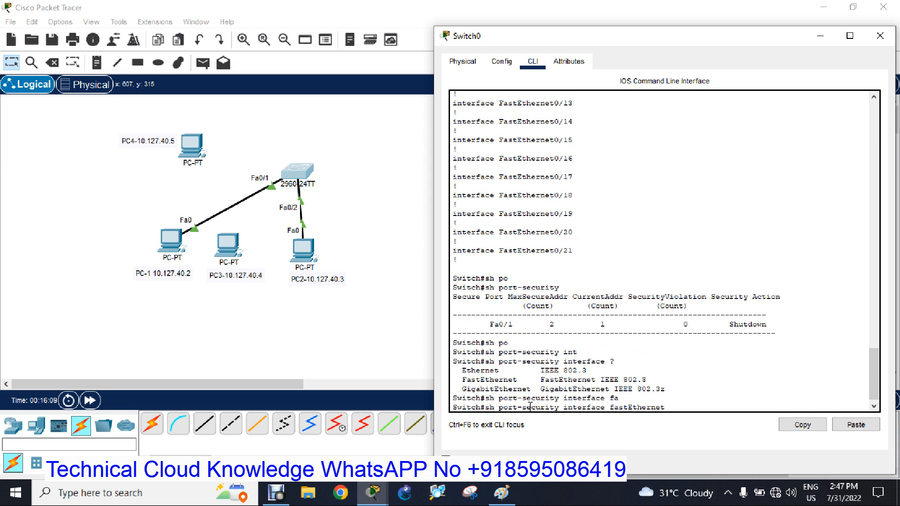
text(0/1)
key(Return)
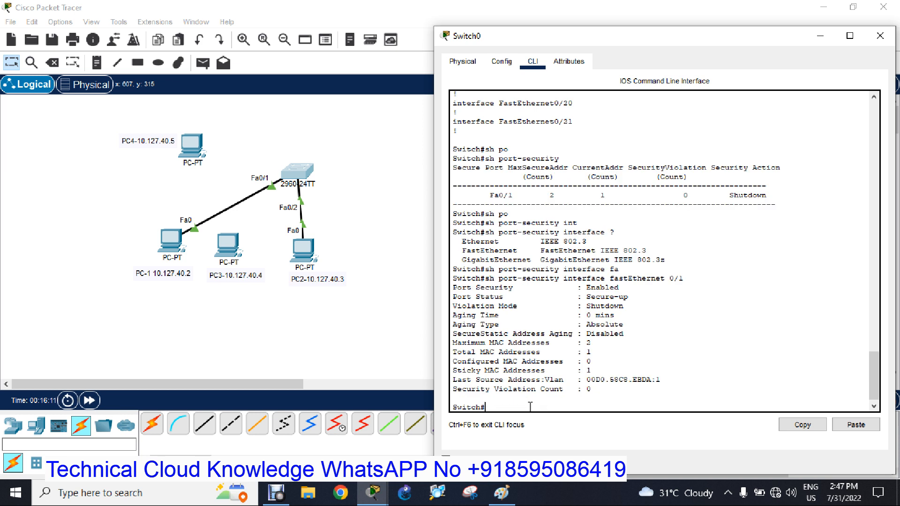
Examine the Port Security, Port Status and Violation Mode lines in the FastEthernet 0/1 output.
drag(461, 242, 674, 391)
click(659, 328)
drag(453, 288, 621, 286)
drag(453, 297, 636, 293)
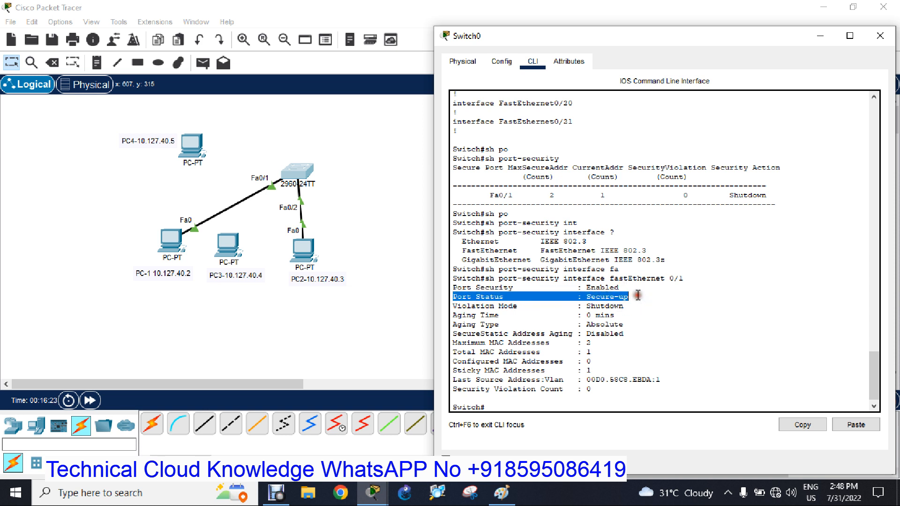
click(454, 306)
drag(454, 306, 629, 310)
click(451, 321)
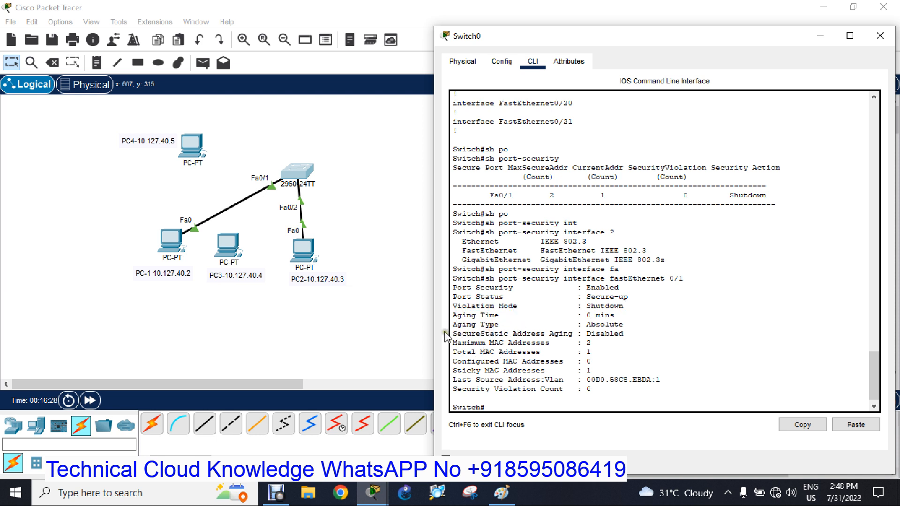
Examine the address aging line and the maximum, total, configured and sticky MAC address lines, then close the switch window.
drag(454, 334, 615, 334)
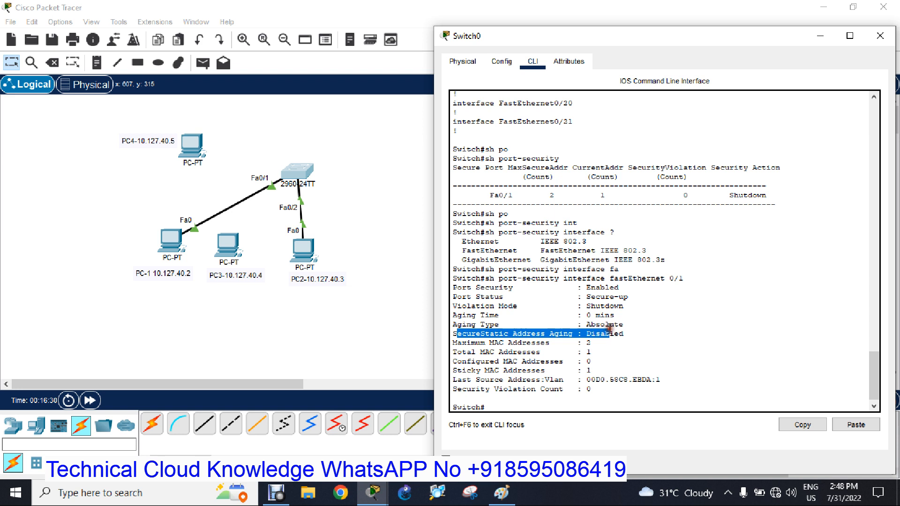
click(576, 366)
drag(454, 343, 592, 345)
drag(451, 353, 599, 352)
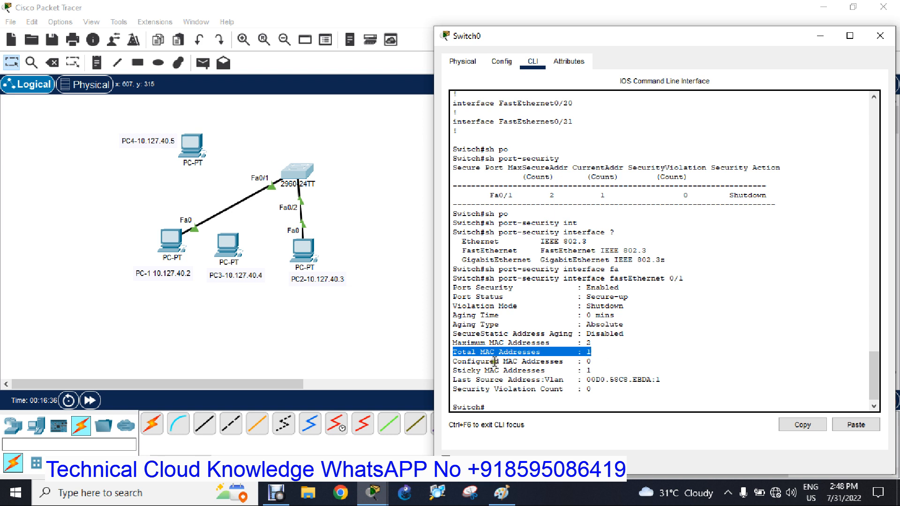
drag(453, 361, 614, 358)
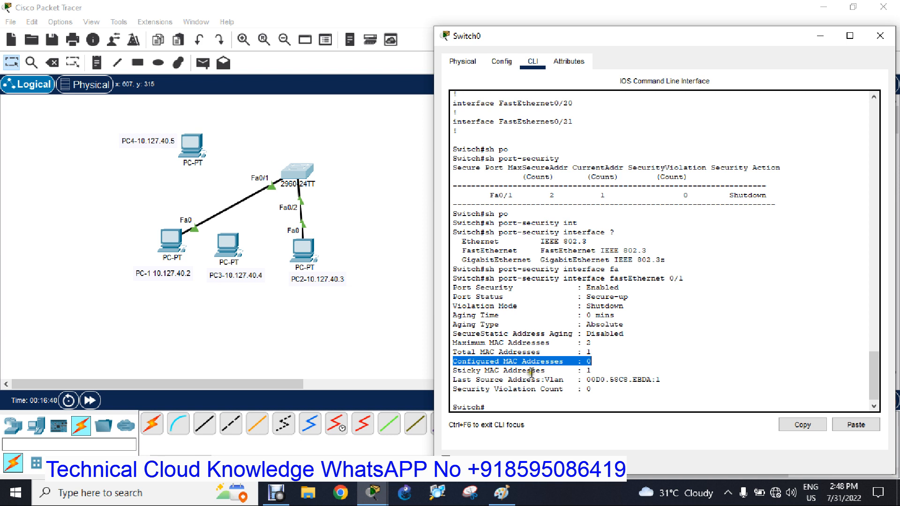
drag(452, 371, 687, 352)
click(688, 367)
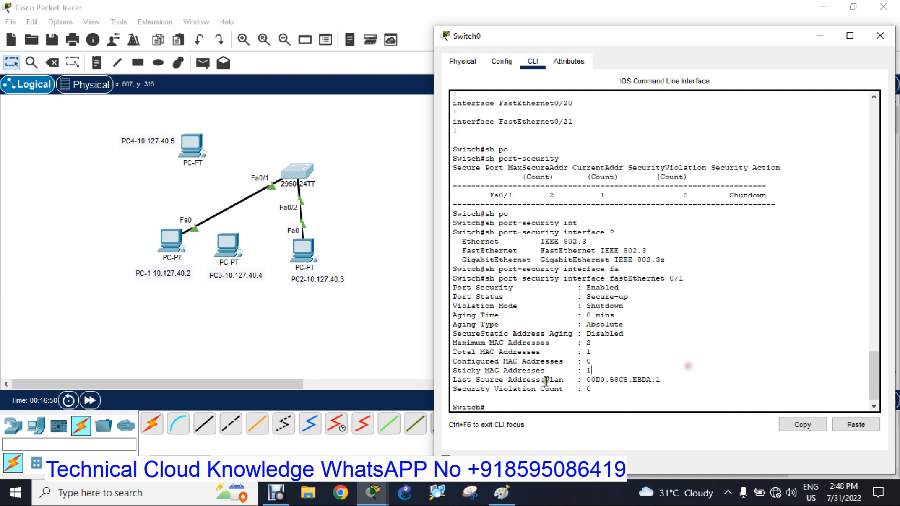
click(879, 36)
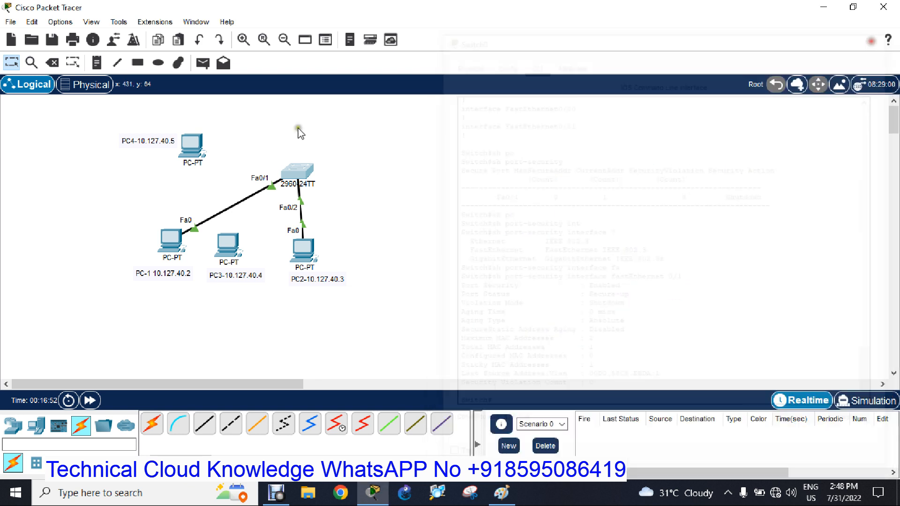
Replace PC-1's cable to the switch with a copper straight-through link from PC3's FastEthernet0 to the switch's FastEthernet0/1.
click(52, 62)
click(230, 207)
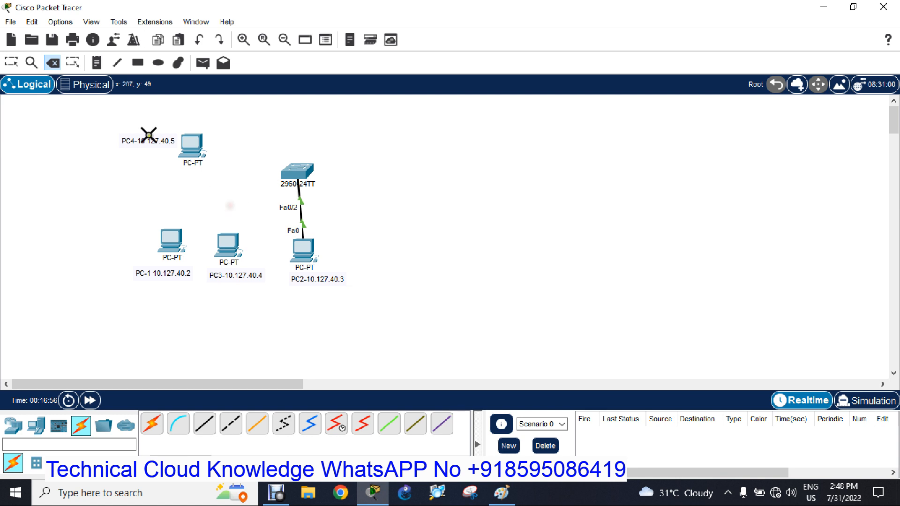
click(204, 424)
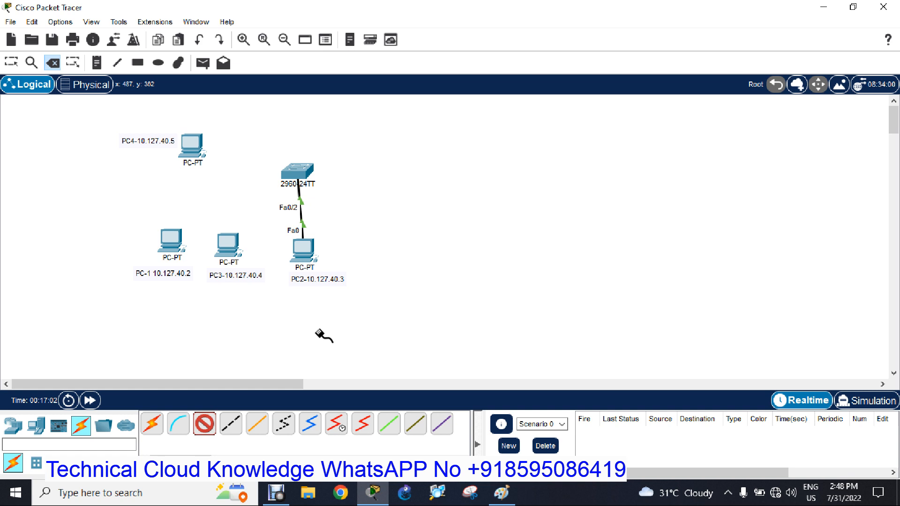
click(235, 244)
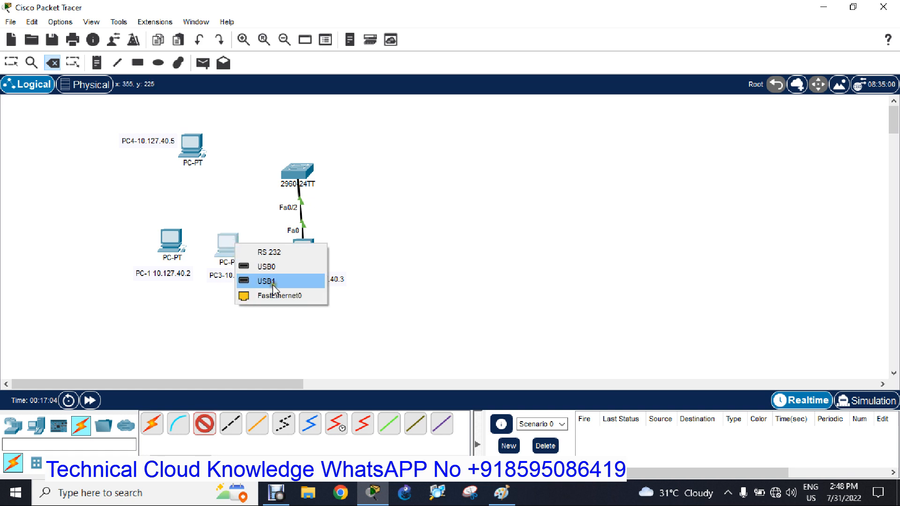
click(275, 296)
click(292, 174)
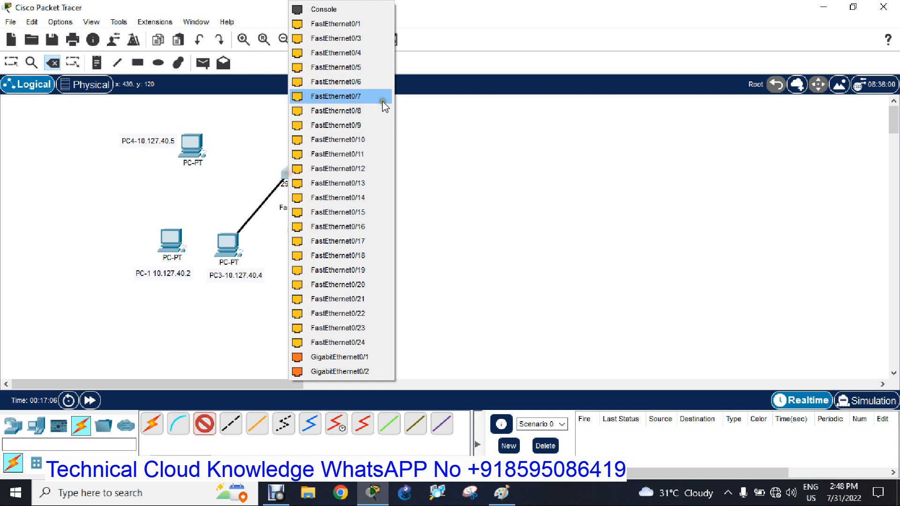
click(364, 24)
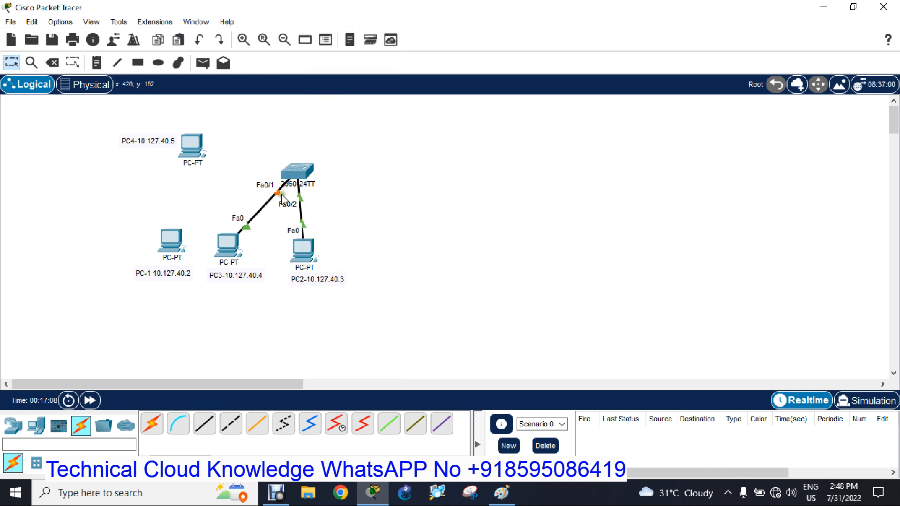
Open the switch's command line and enter interface configuration mode for fa0/1 using "conf t" and "int fa0/1".
click(296, 171)
drag(400, 15, 607, 28)
key(Return)
key(Return)
key(Return)
key(Return)
key(Return)
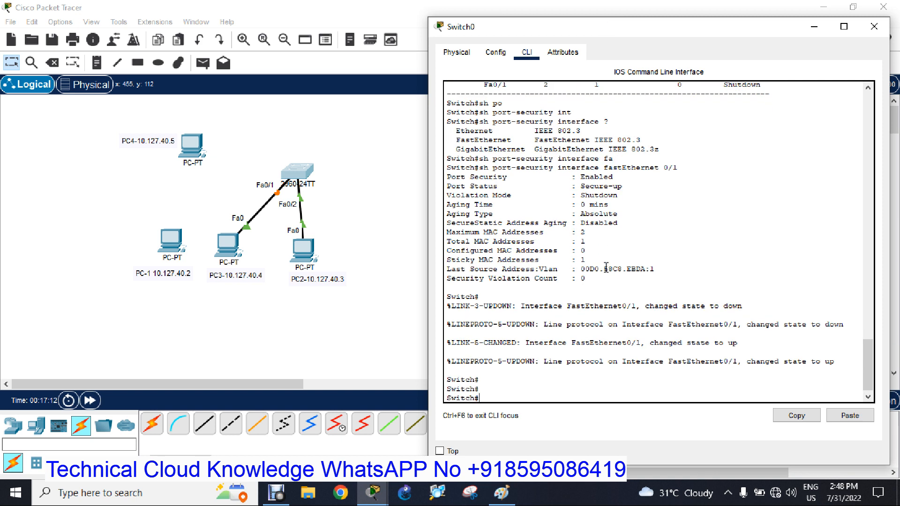
text(conf t)
key(Return)
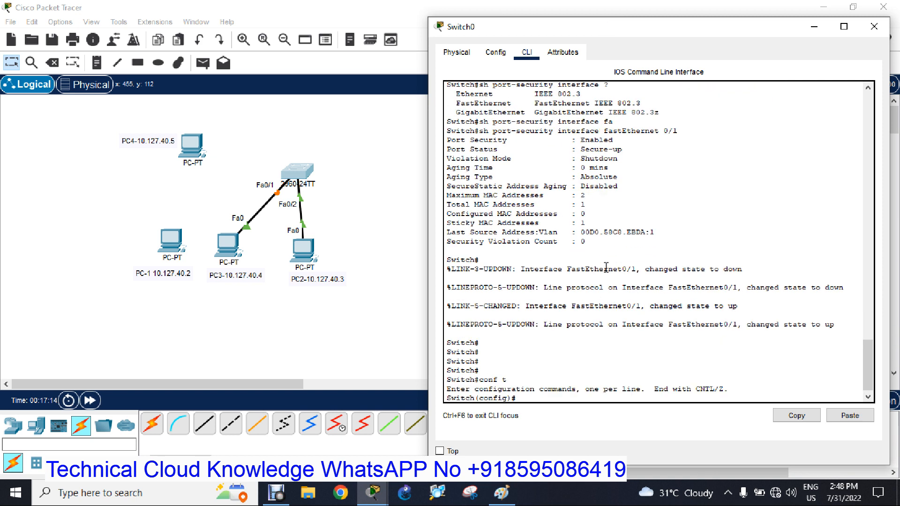
text(int fa0/1)
key(Return)
Enable PortFast on the fa0/1 interface with "spanning-tree portfast".
text(sp)
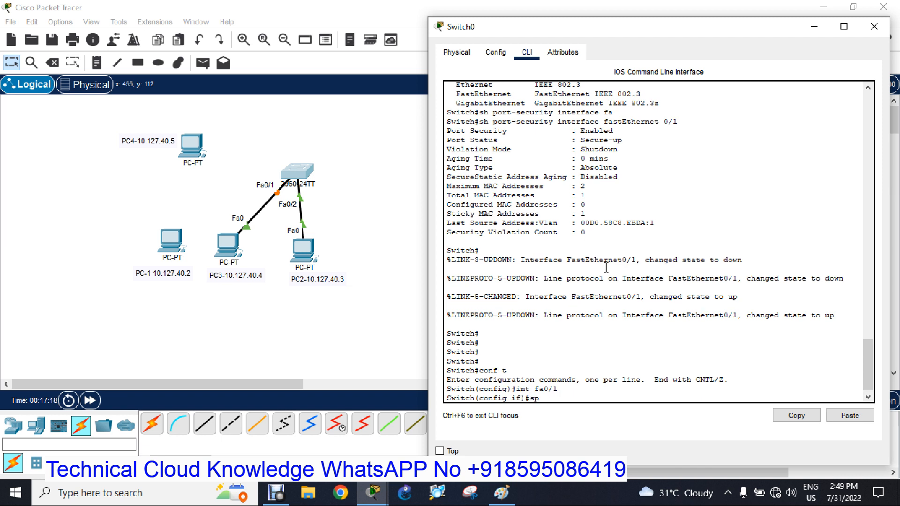
text(a)
key(Tab)
text(po)
key(Tab)
key(Return)
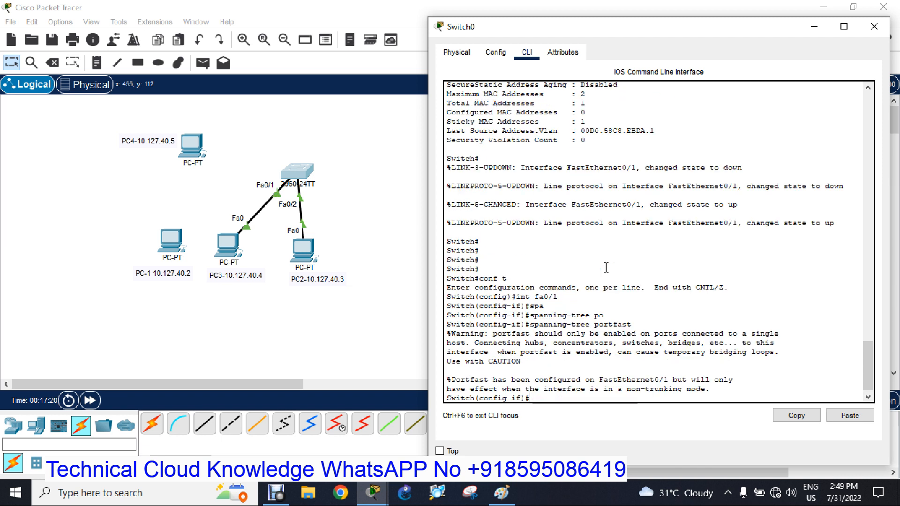
Save the switch configuration with "do wr", exit interface configuration mode, and close the switch window.
text(do wr)
key(Return)
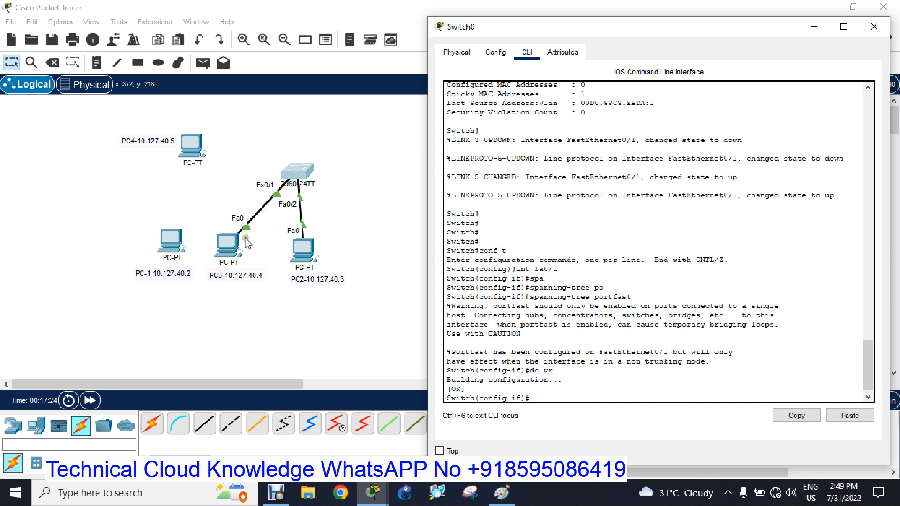
text(exi)
key(Return)
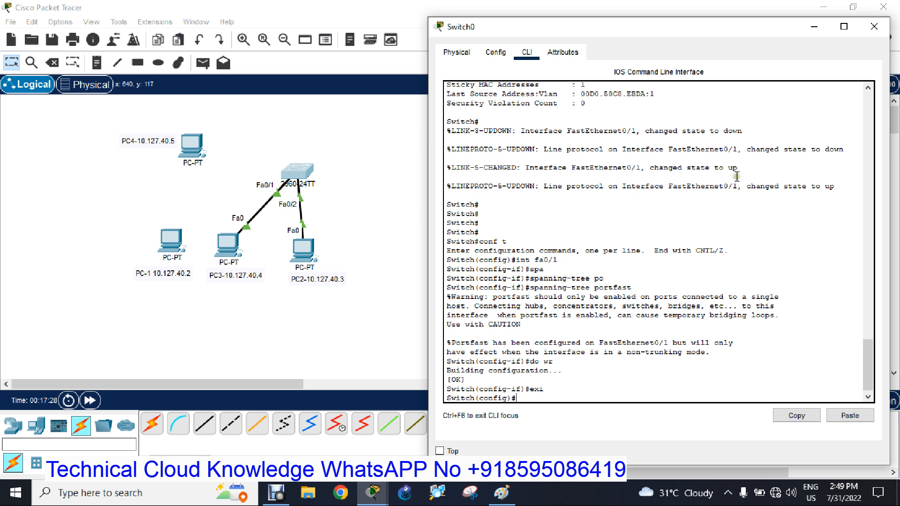
click(874, 26)
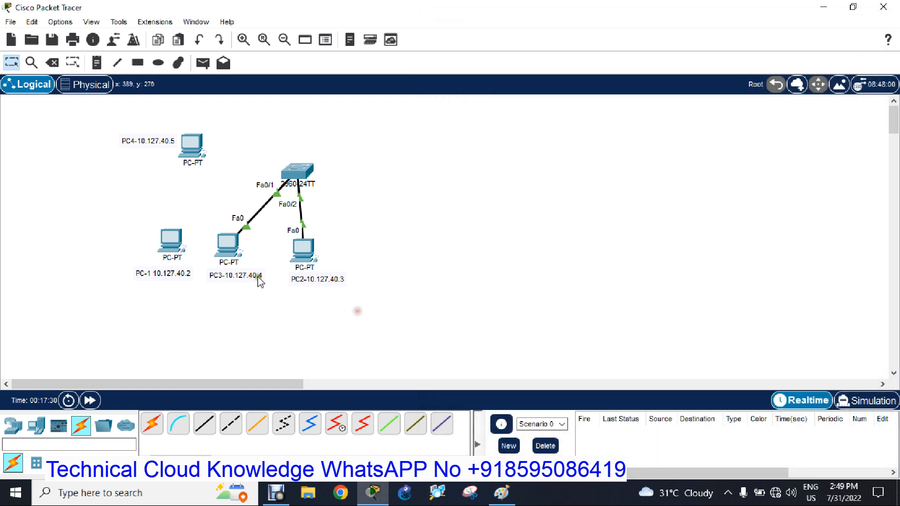
click(228, 242)
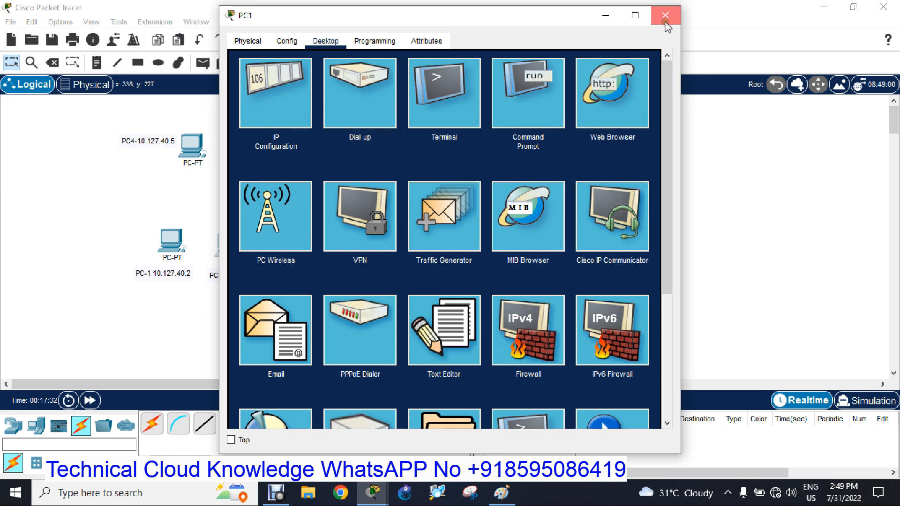
click(666, 16)
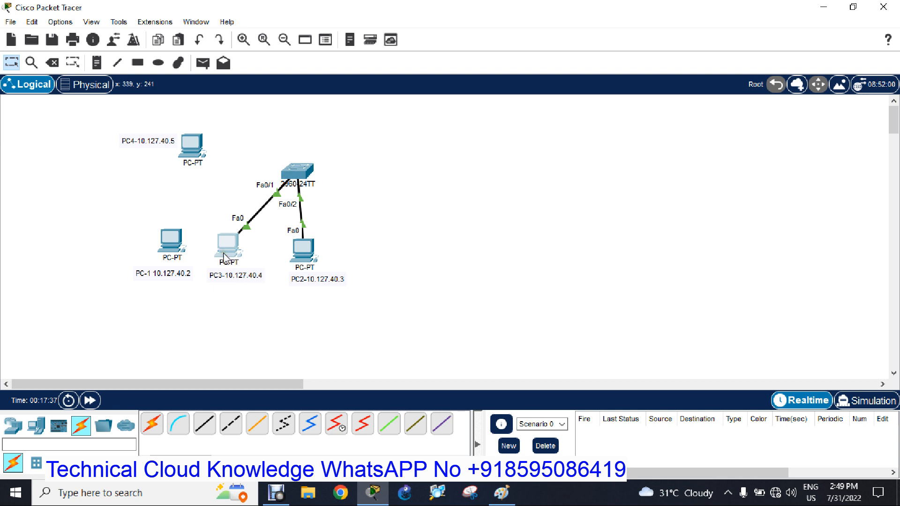
Reopen the switch's command line and leave configuration mode with "end".
click(297, 172)
drag(473, 30, 670, 40)
key(Return)
key(Return)
text(end)
key(Return)
key(Return)
key(Return)
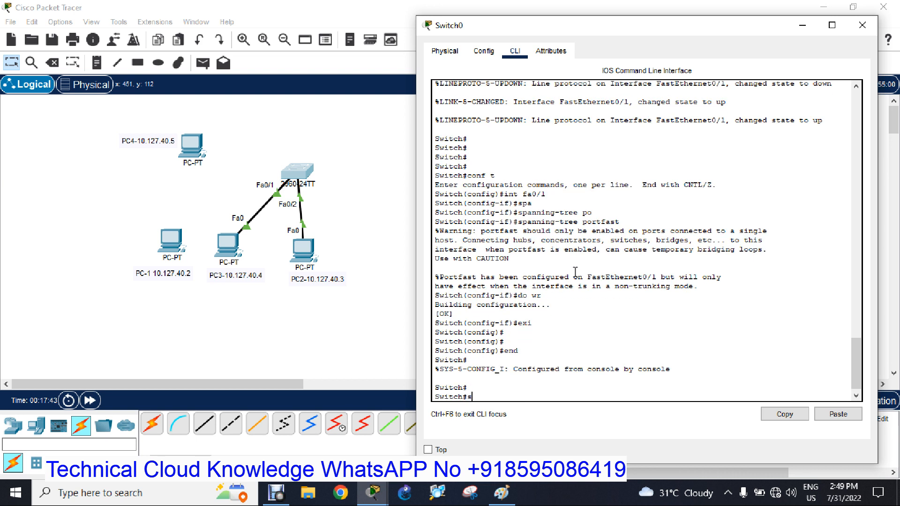
Display the switch configuration with "sh running-config", examine the port-security lines under FastEthernet0/1, and close the switch window.
text(sh running-config)
key(Return)
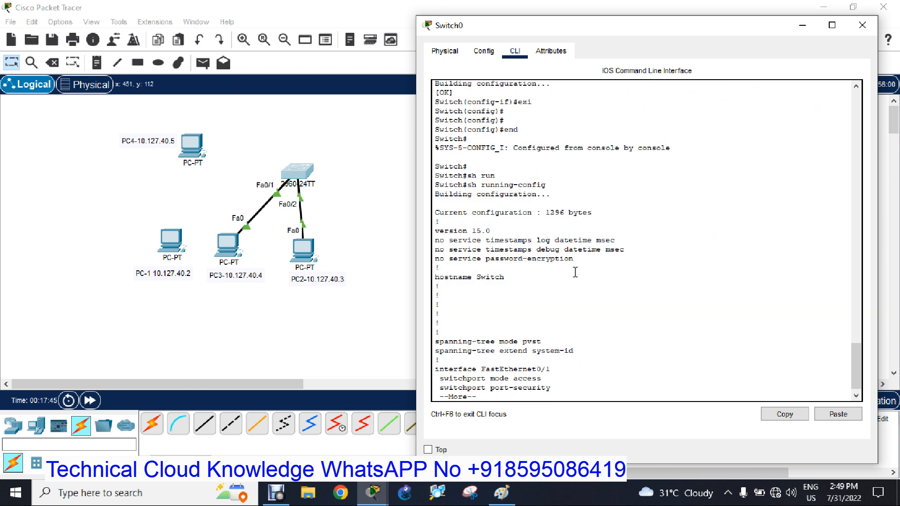
drag(710, 214, 440, 205)
click(862, 25)
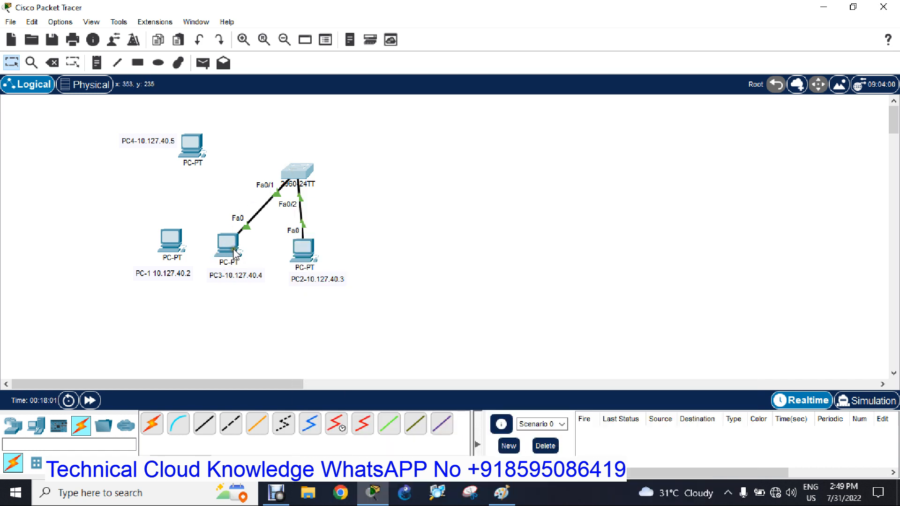
Ping 10.127.40.3 from the command prompt of PC3 (10.127.40.4), and close the PC's window.
mouse_move(232, 254)
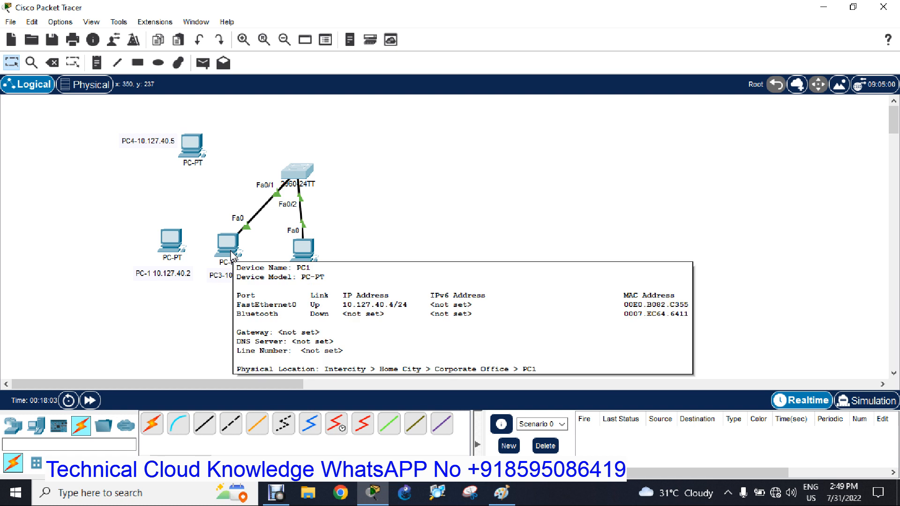
click(231, 254)
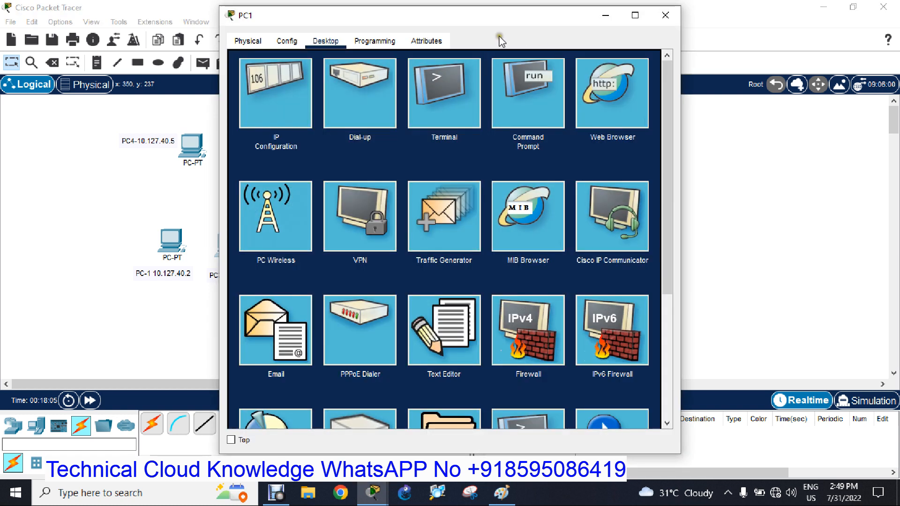
drag(452, 21, 632, 30)
click(693, 114)
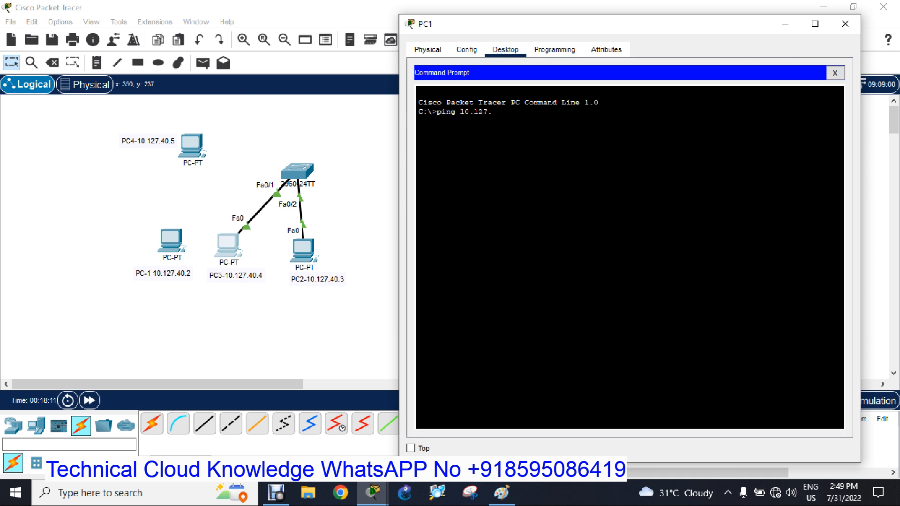
key(Return)
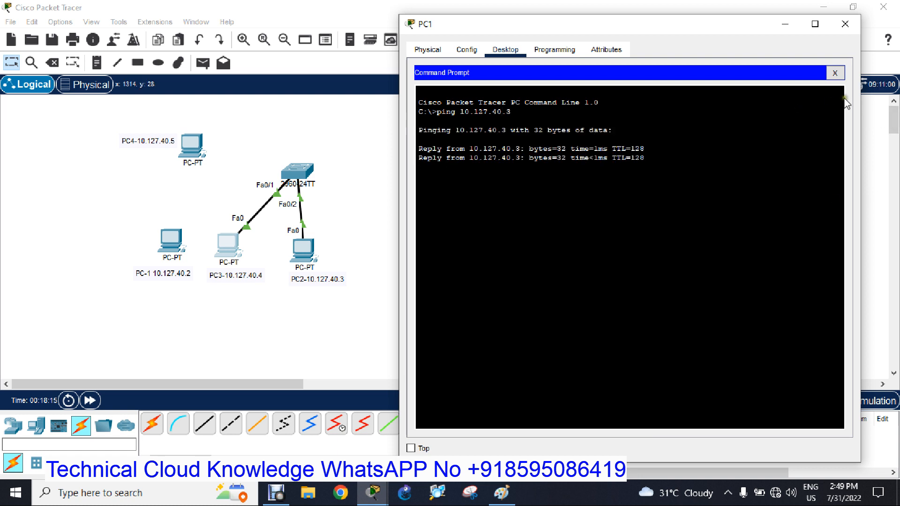
click(845, 23)
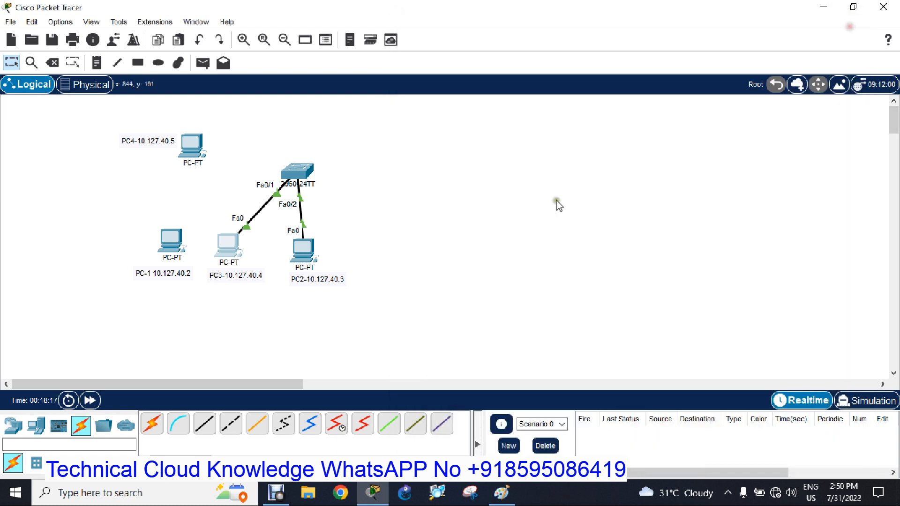
Display the switch's running configuration again with "sh running-config" and check the sticky MAC address entries under FastEthernet0/1.
click(295, 174)
drag(492, 17, 662, 28)
click(581, 243)
key(space)
key(space)
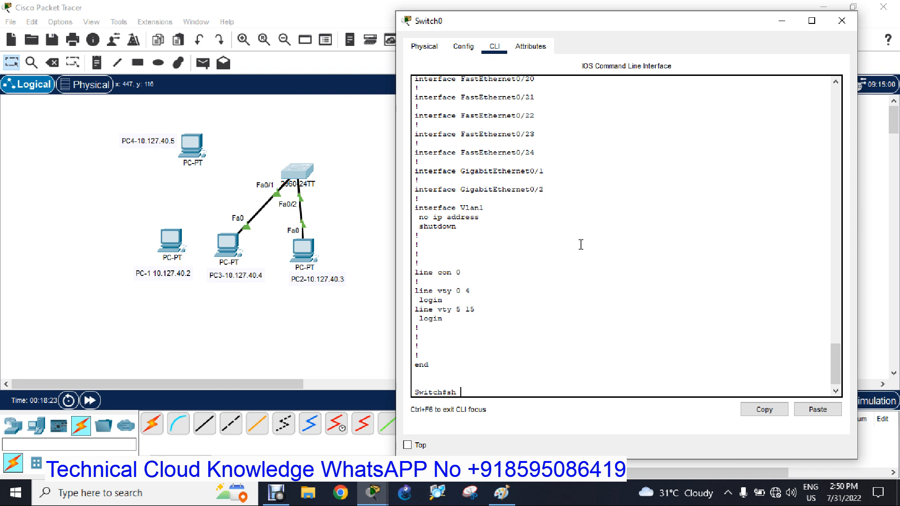
text(sh run)
key(Tab)
key(Return)
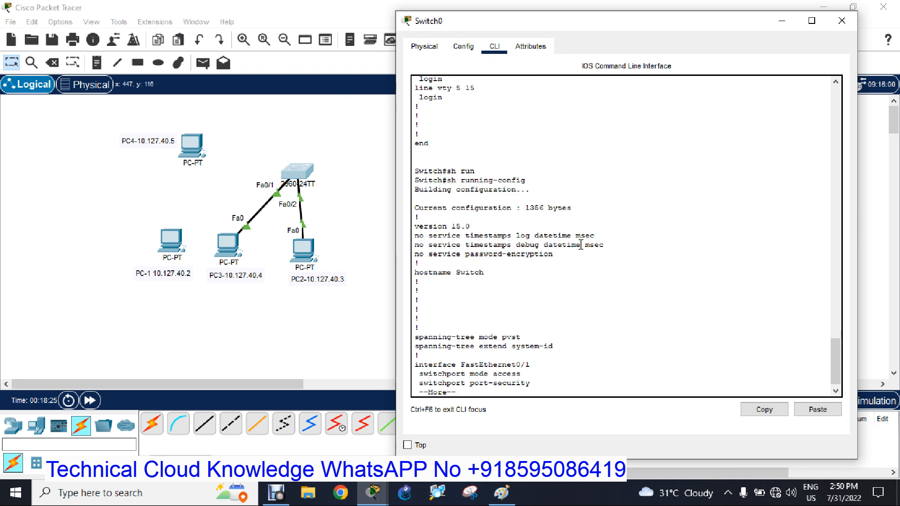
key(space)
drag(423, 217, 681, 216)
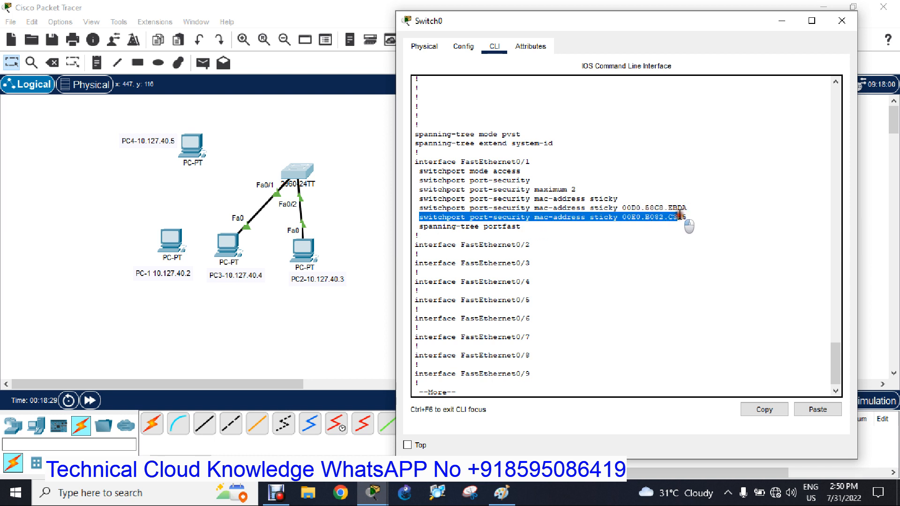
key(space)
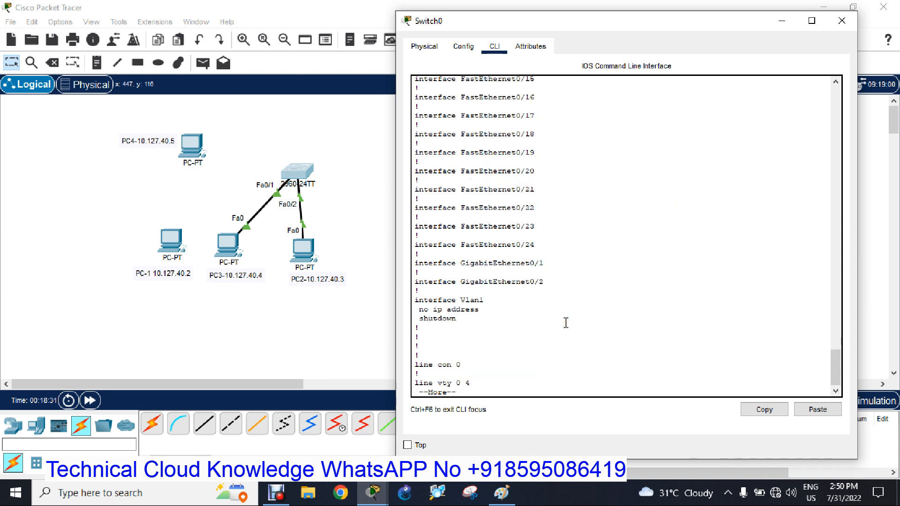
Run "sh port-security" on the switch, check the secure address counts for Fa0/1, and close the switch window.
key(q)
key(Tab)
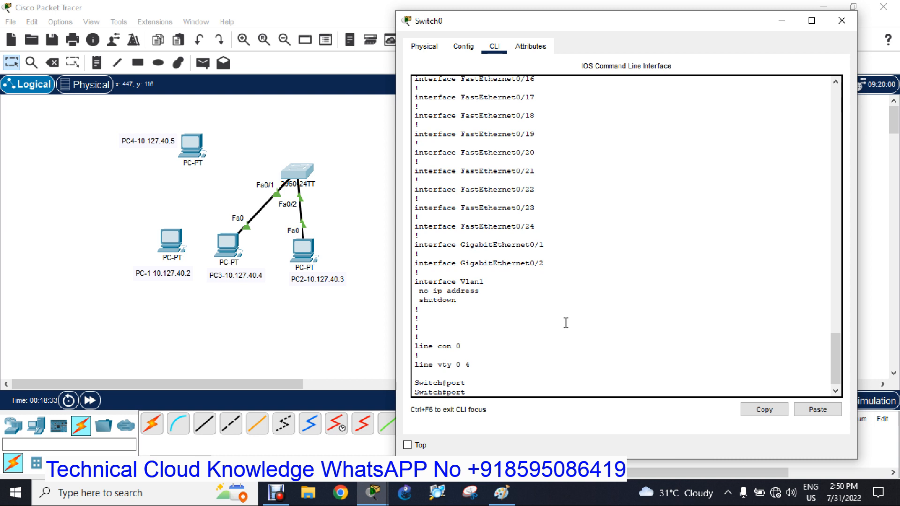
key(Tab)
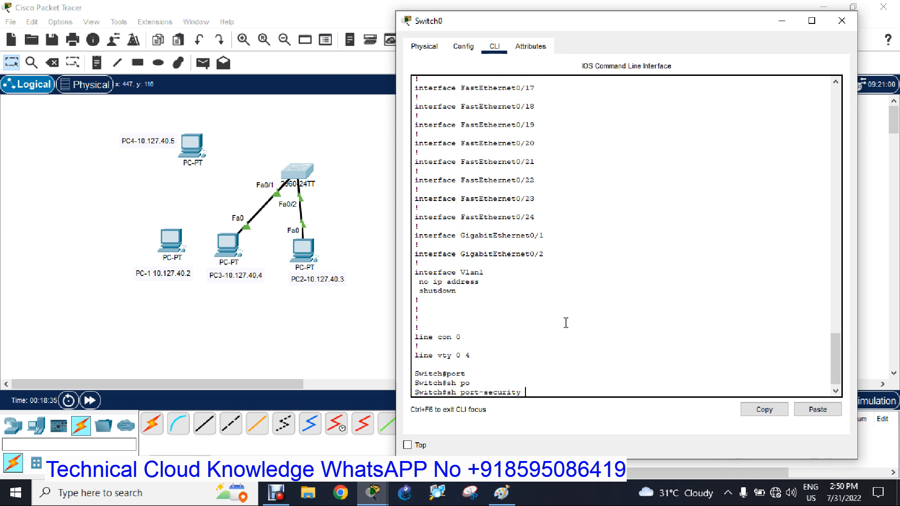
key(Return)
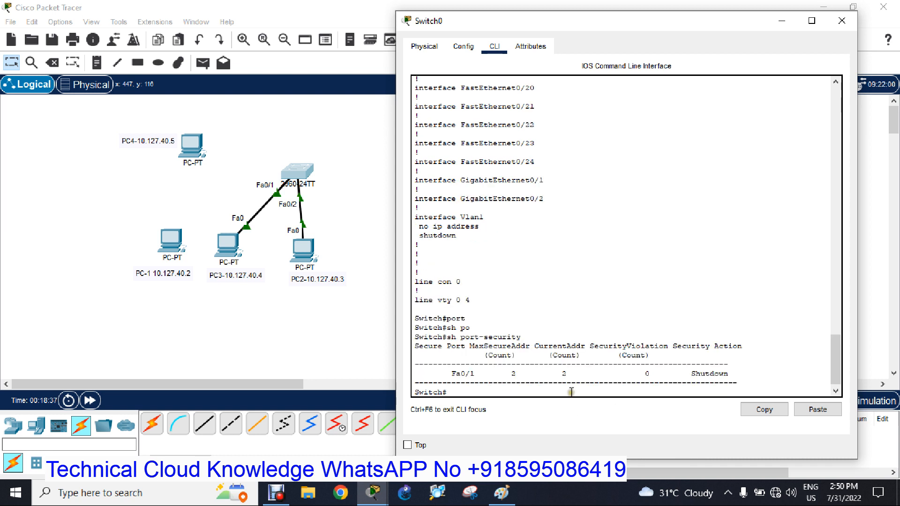
drag(510, 371, 565, 373)
click(565, 374)
click(842, 20)
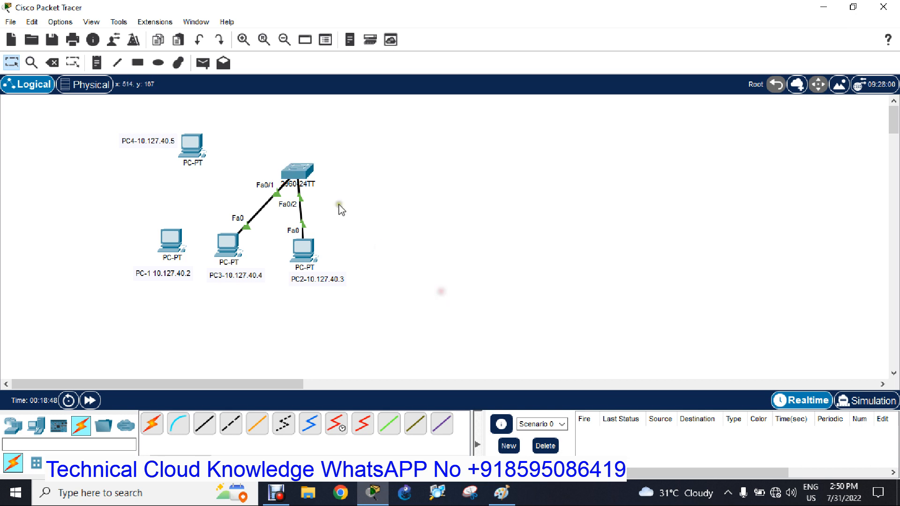
click(228, 249)
click(665, 15)
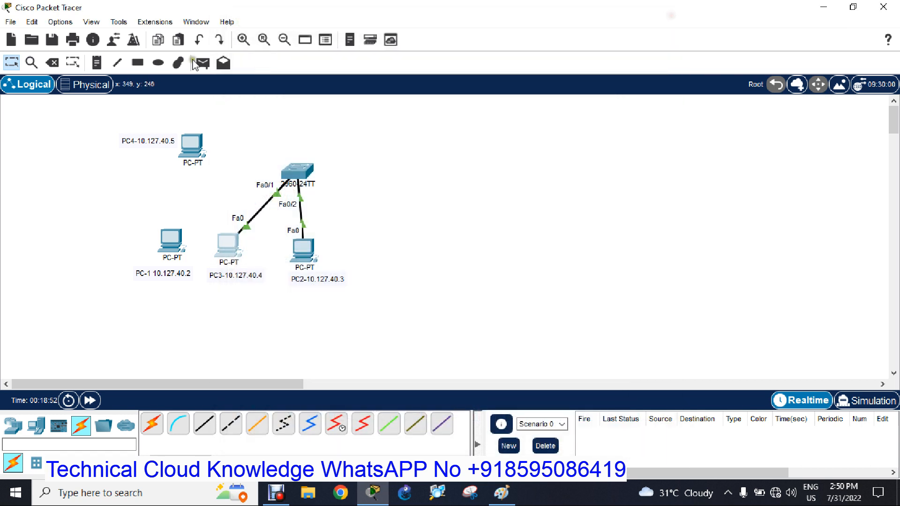
click(52, 63)
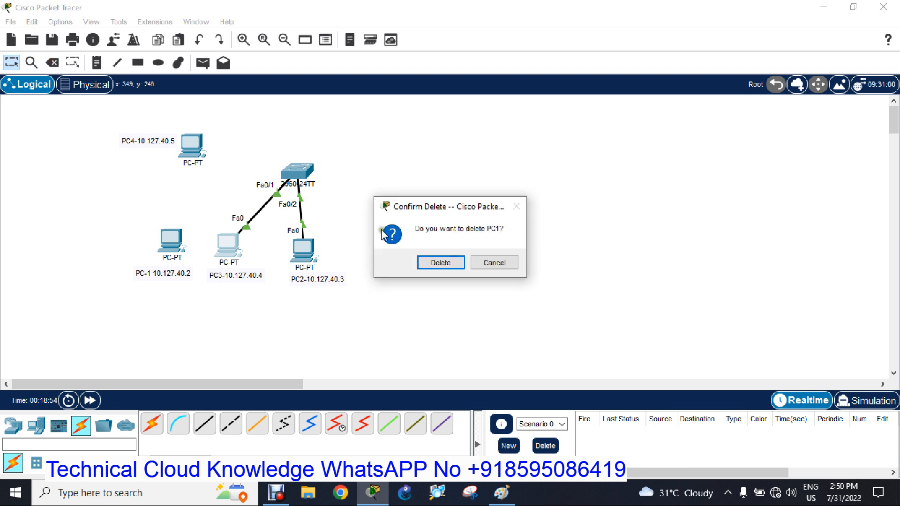
click(500, 261)
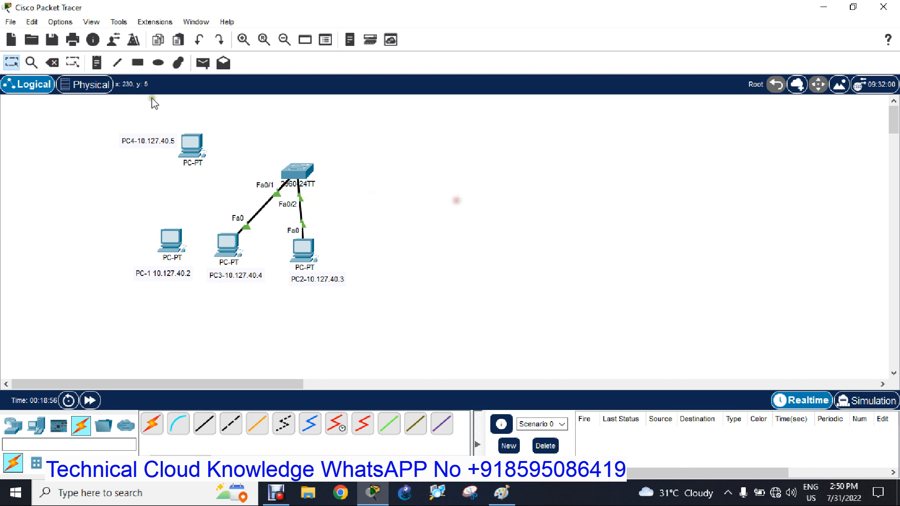
Replace PC3's cable to the switch with a copper straight-through link from PC4's FastEthernet0 to the switch's FastEthernet0/1.
click(52, 62)
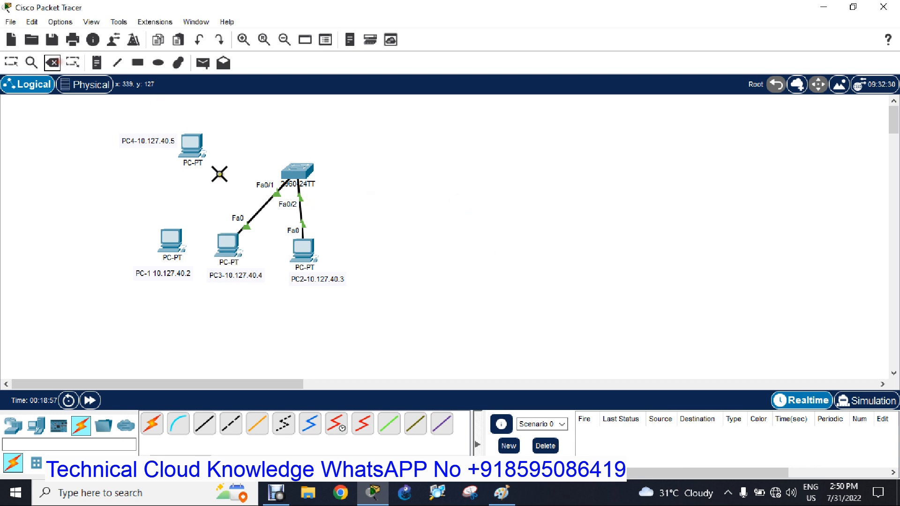
click(263, 207)
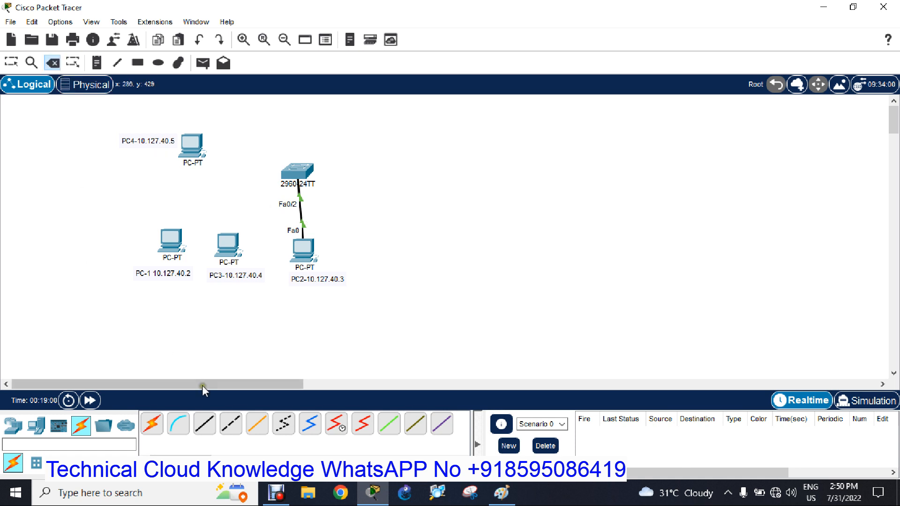
click(205, 424)
click(192, 147)
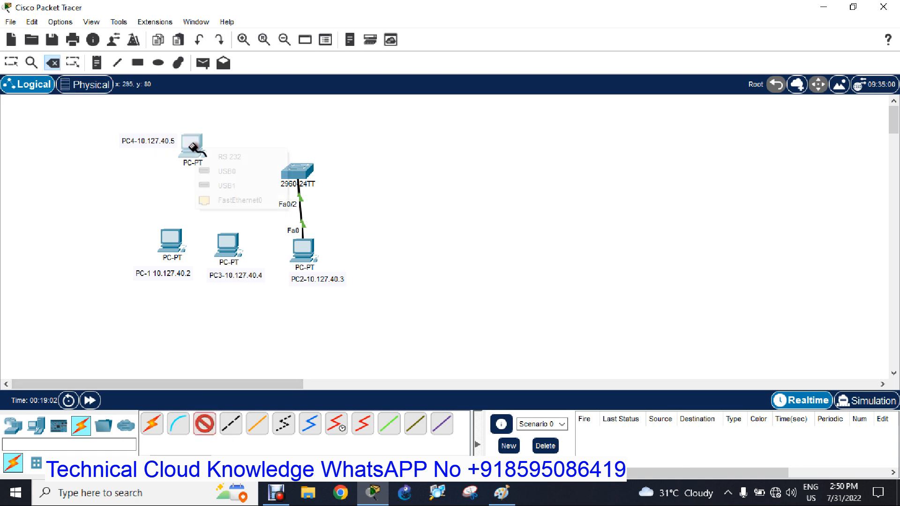
click(227, 201)
click(291, 174)
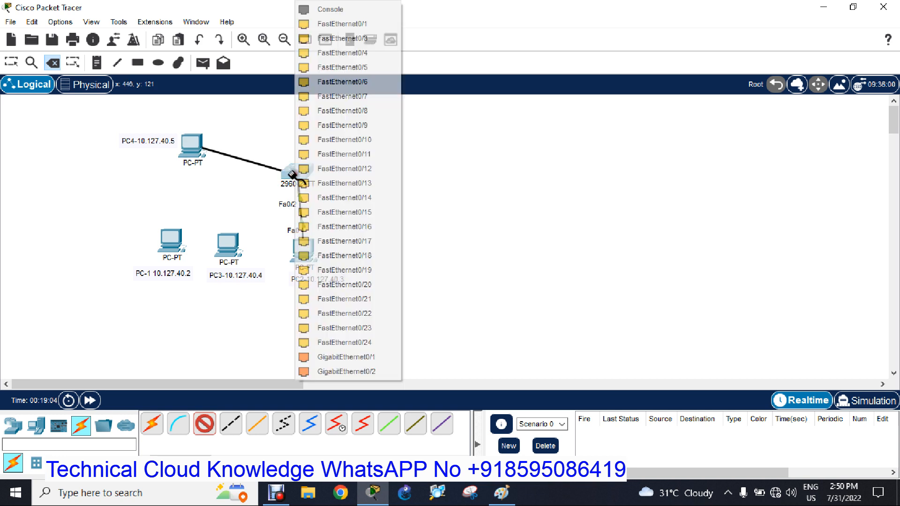
click(352, 24)
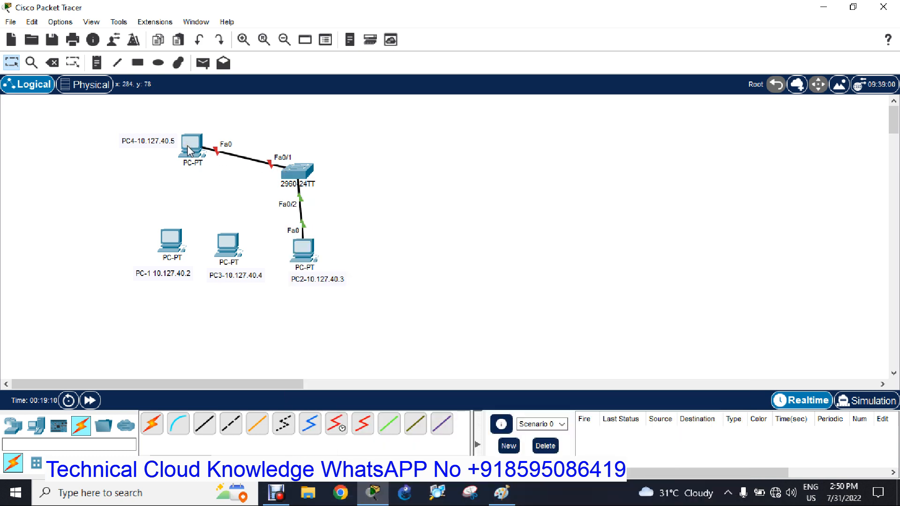
Run "sh ip int brief" on the switch, check the status and protocol of FastEthernet0/1, and close the switch window.
click(292, 175)
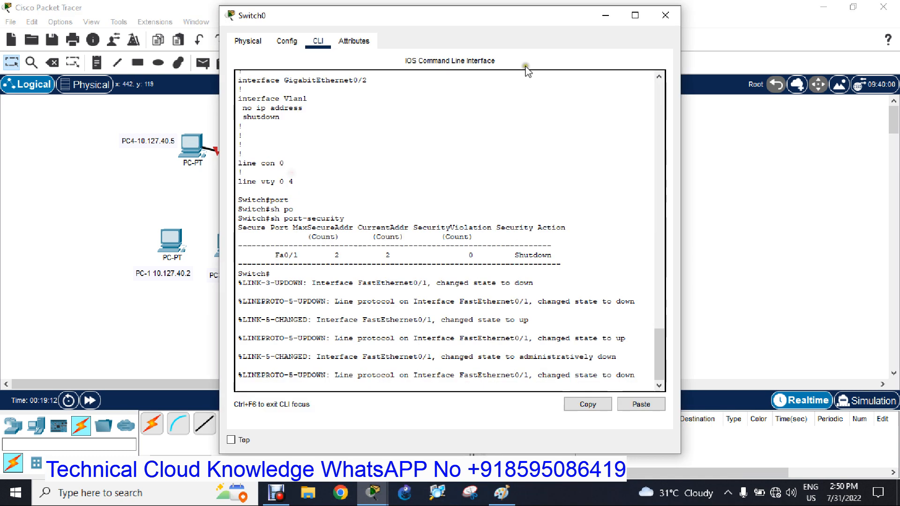
drag(442, 18, 607, 45)
key(Return)
key(Return)
key(Return)
key(Return)
key(Return)
key(Return)
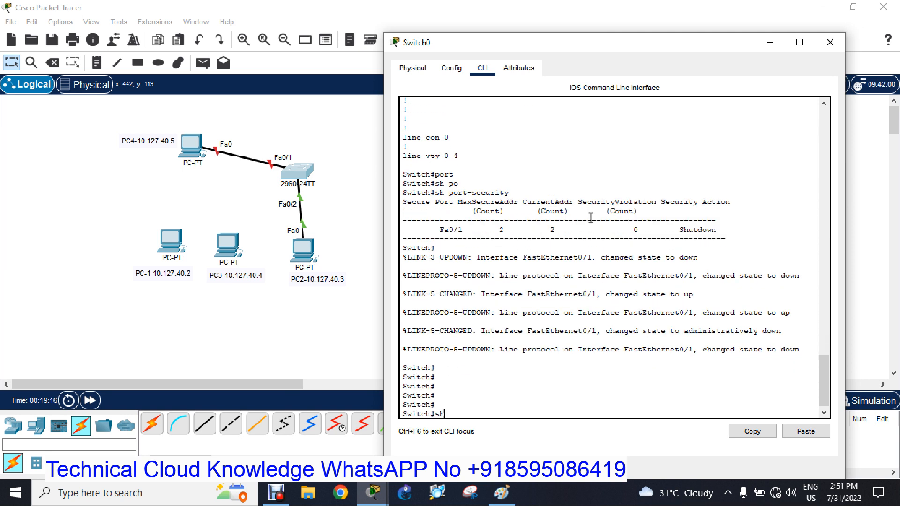
text(sh ip int bri)
key(Tab)
key(Return)
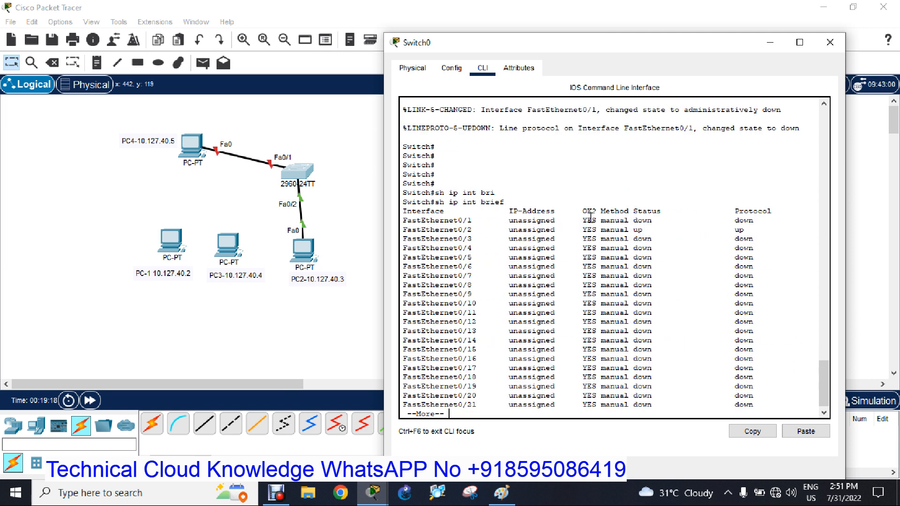
drag(629, 221, 753, 218)
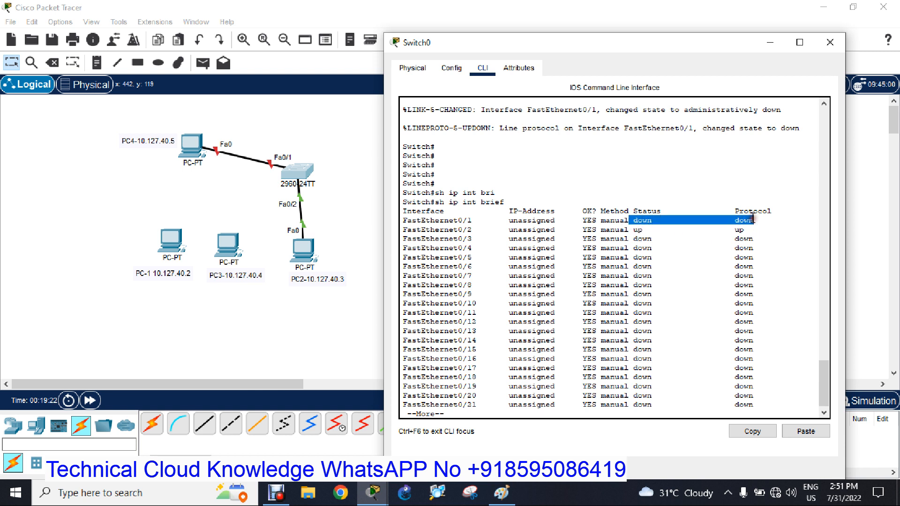
key(space)
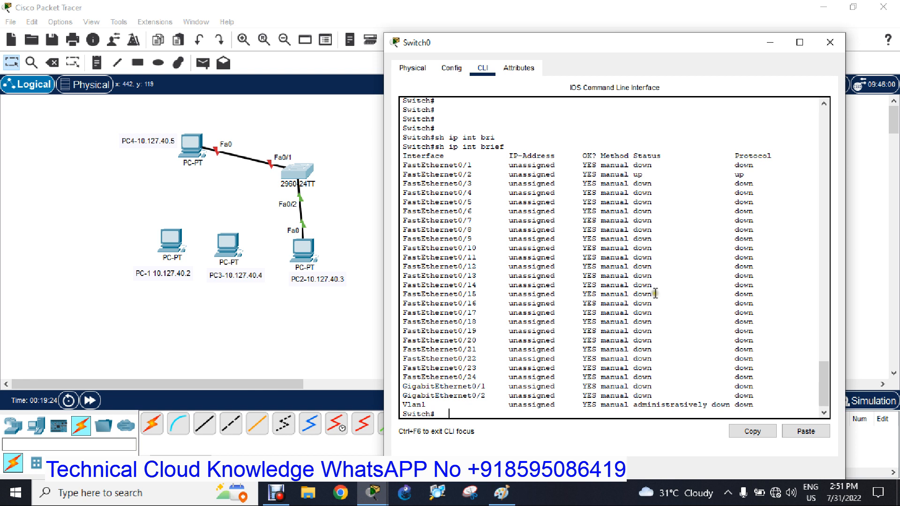
click(830, 44)
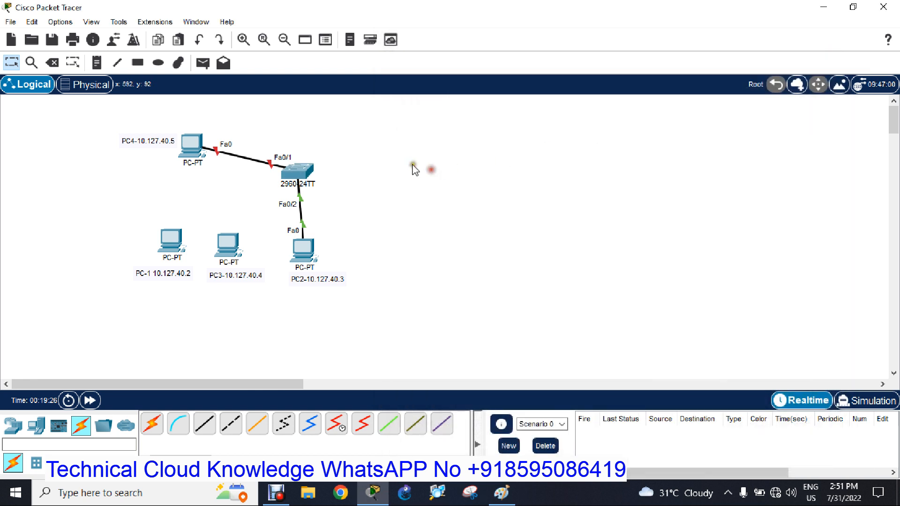
Replace PC4's cable to the switch with a copper straight-through link from PC-1 to the switch's FastEthernet0/1.
click(52, 65)
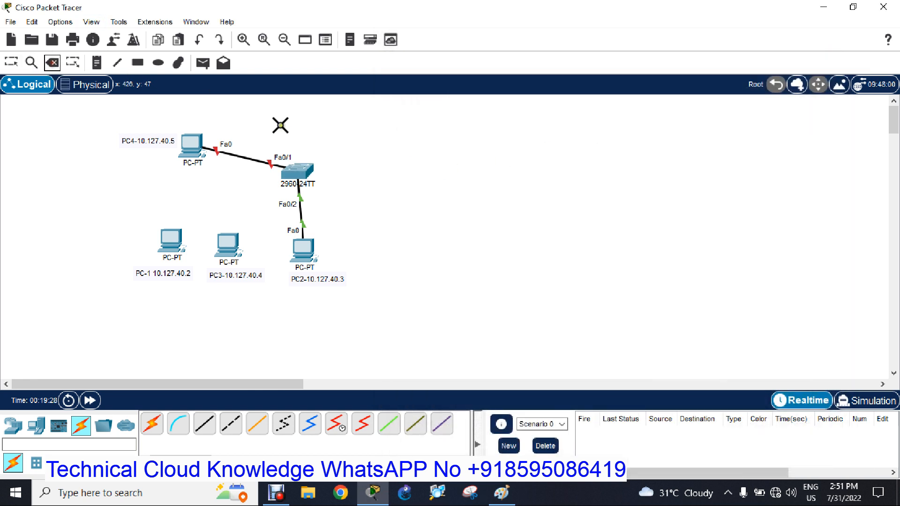
click(247, 158)
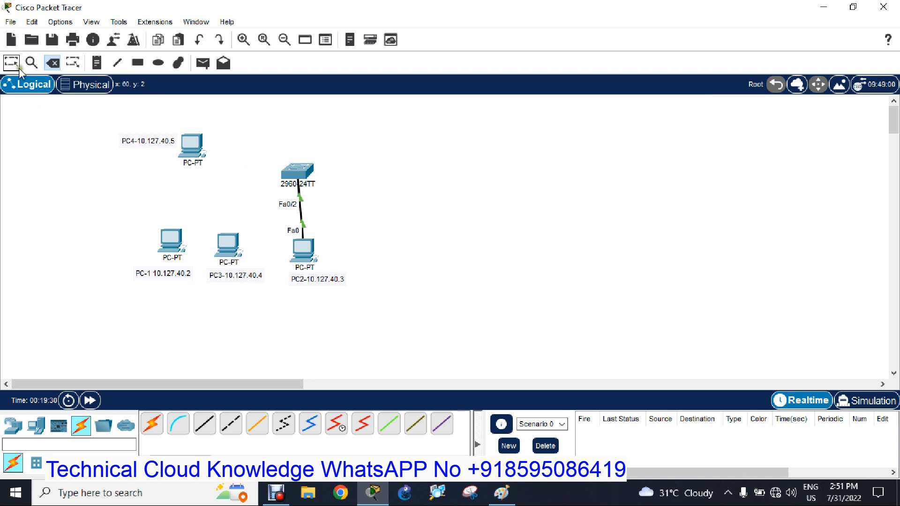
click(205, 425)
click(171, 241)
click(210, 295)
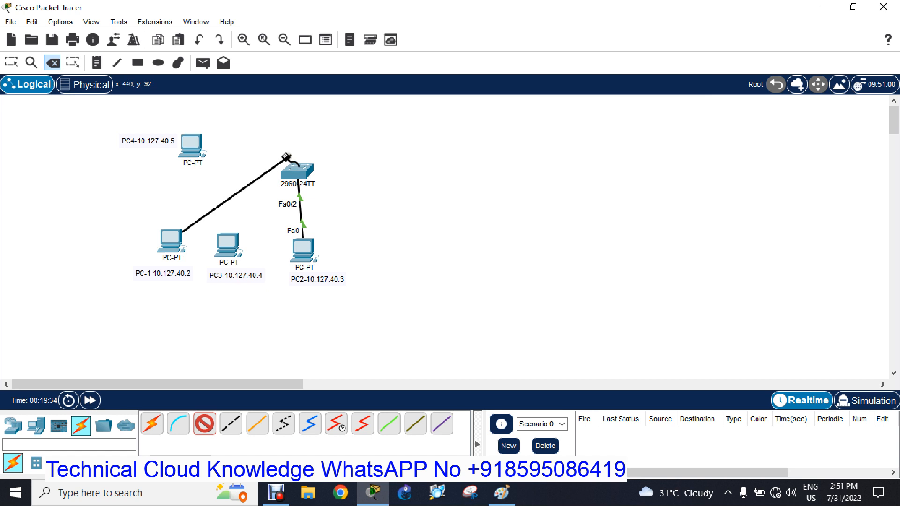
click(300, 173)
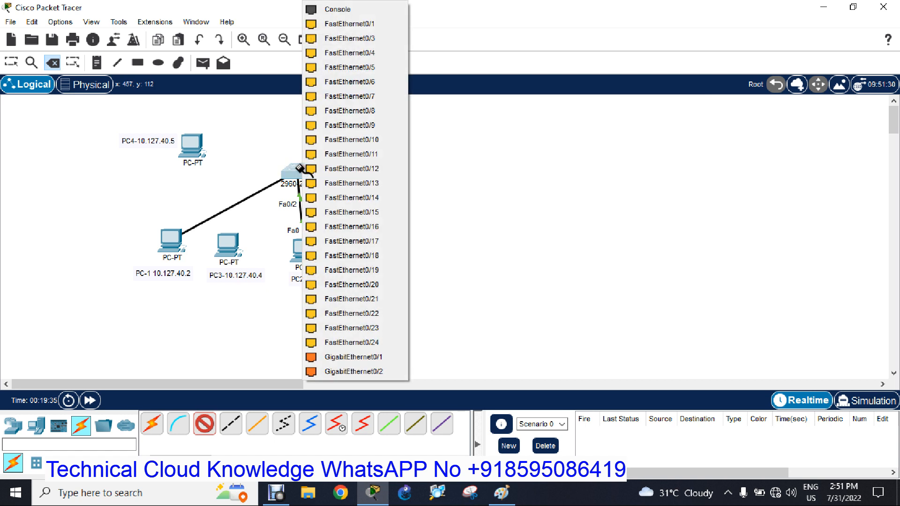
click(371, 24)
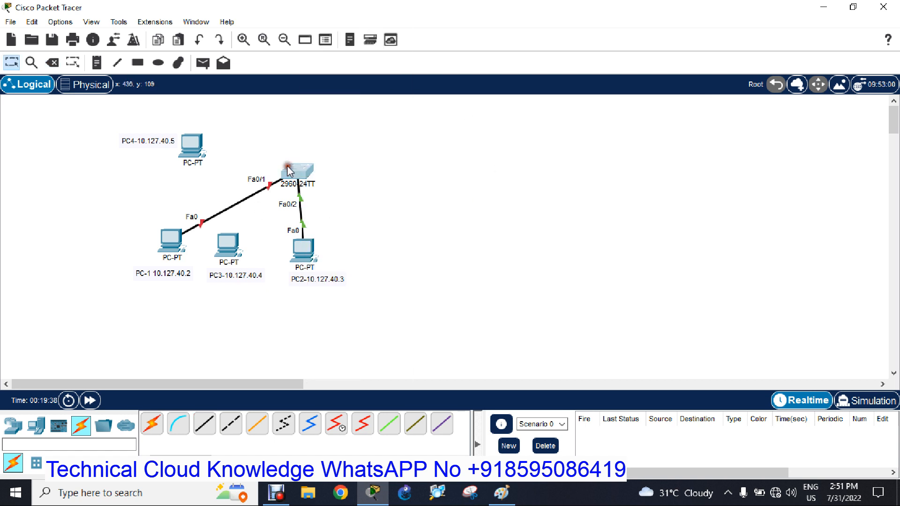
Run "sh port-security" on the switch and check the violation count and security action for Fa0/1.
click(287, 184)
drag(367, 19, 553, 19)
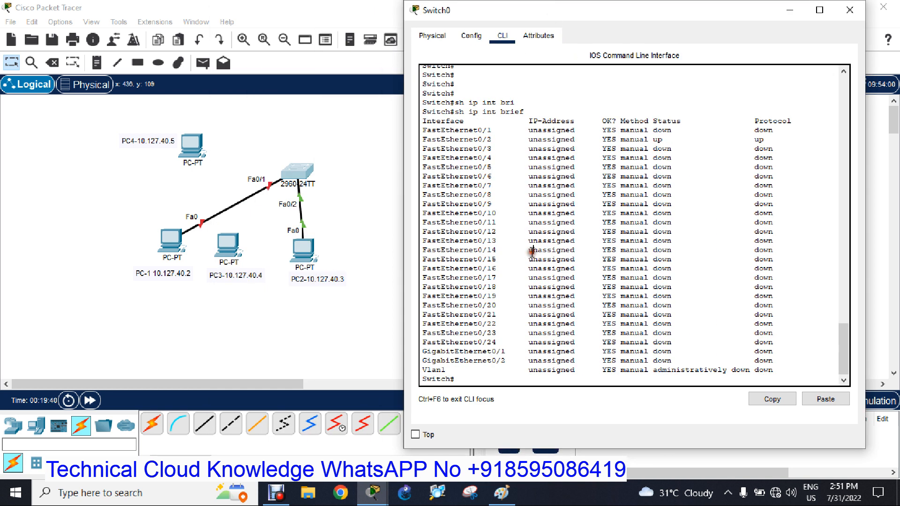
key(Return)
key(Return)
key(Return)
text(sh po)
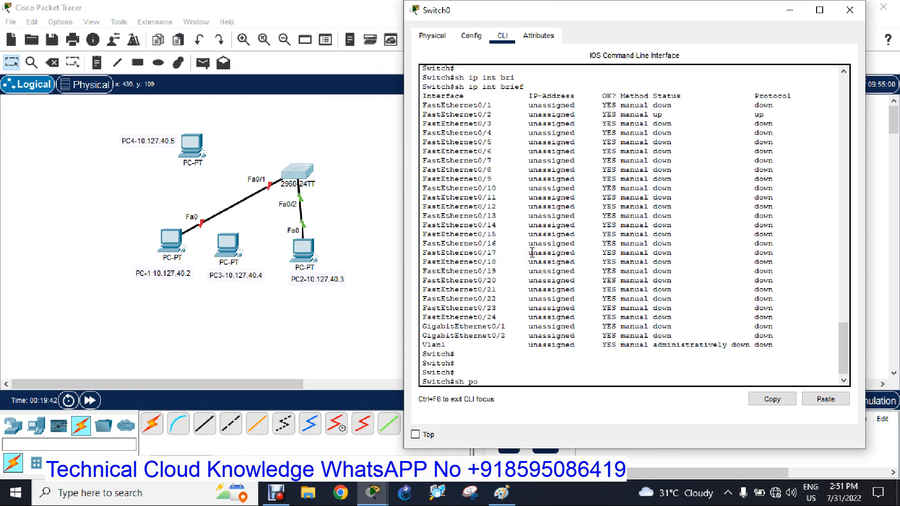
text(r)
key(Tab)
key(Return)
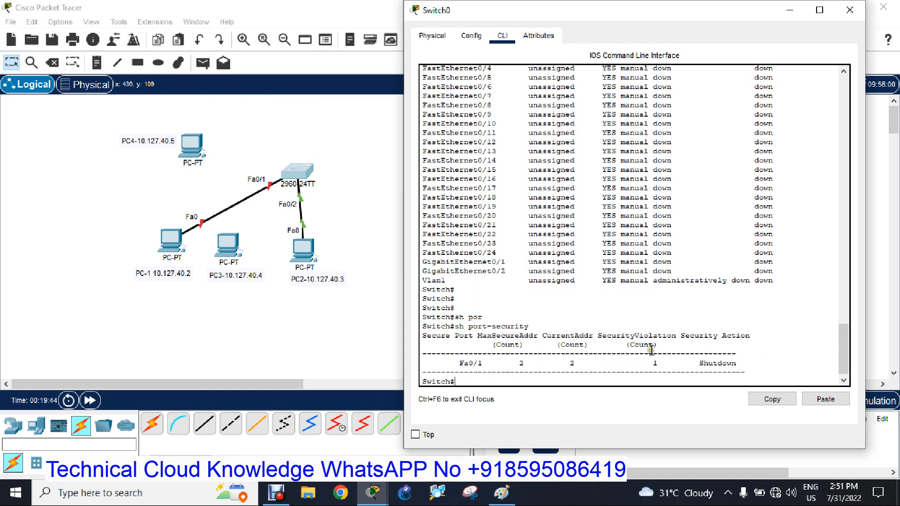
drag(652, 359, 661, 365)
drag(693, 363, 735, 362)
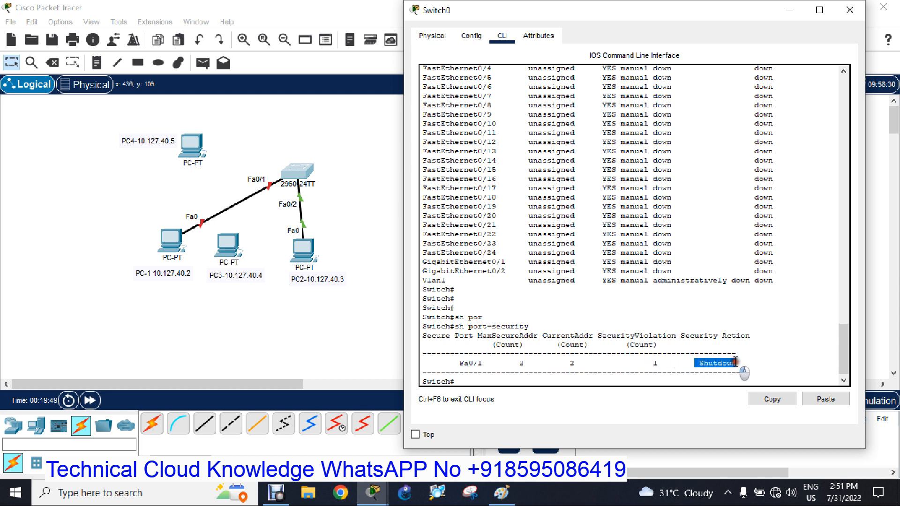
Enter global configuration on the switch and shut down interface fa0/1.
click(500, 380)
text(cofn t)
key(Return)
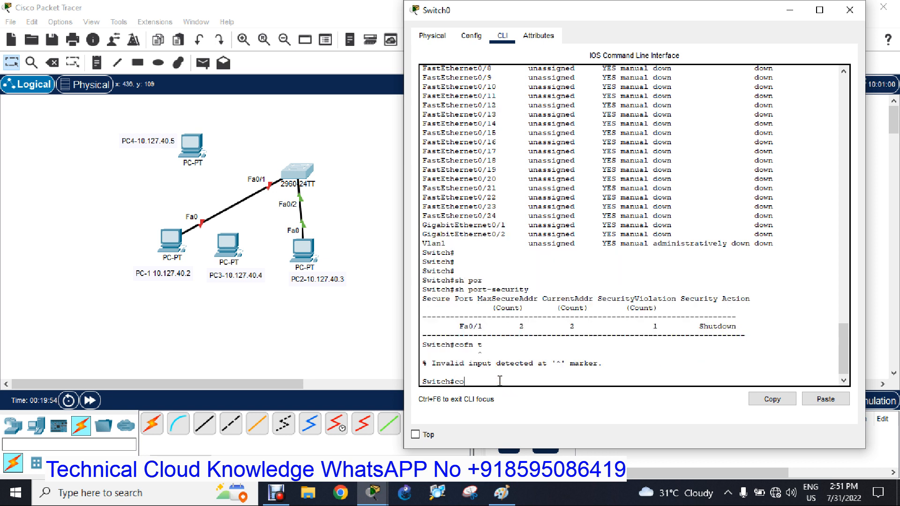
text(conf t)
key(Return)
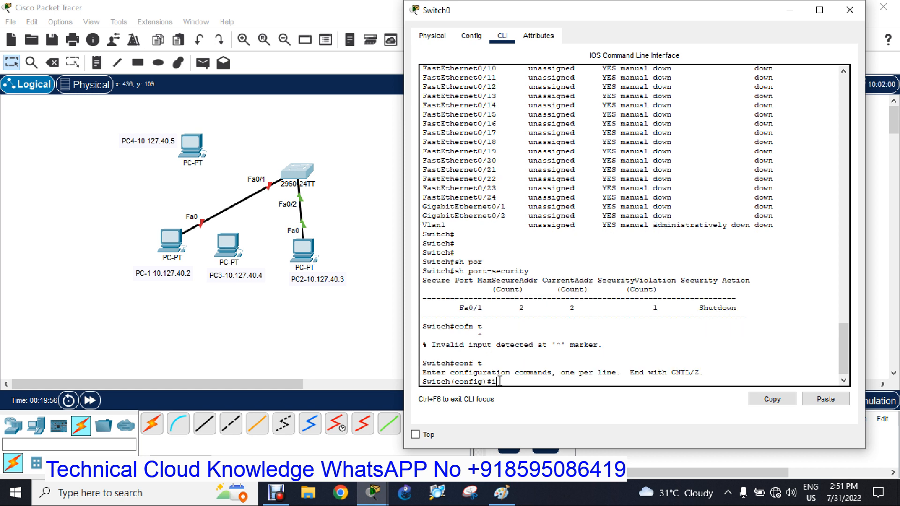
text(int fa0/1)
key(Return)
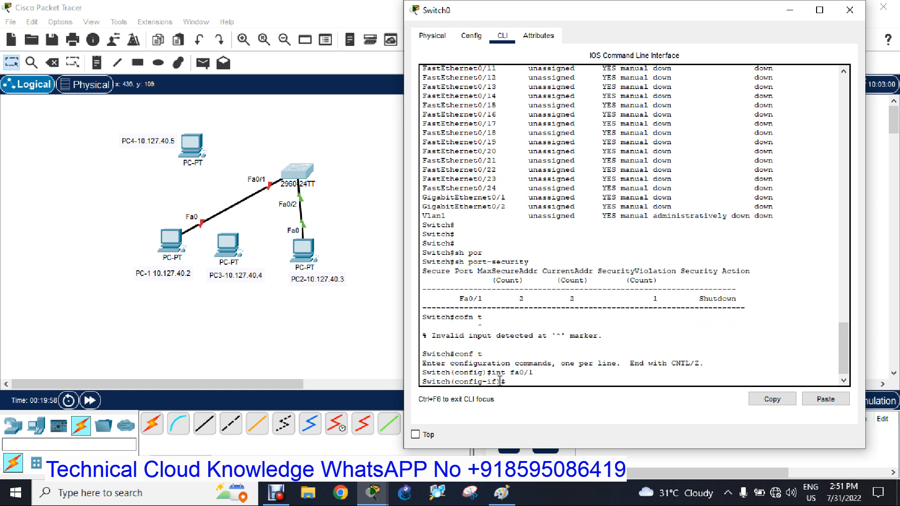
text(shu)
key(Tab)
key(Return)
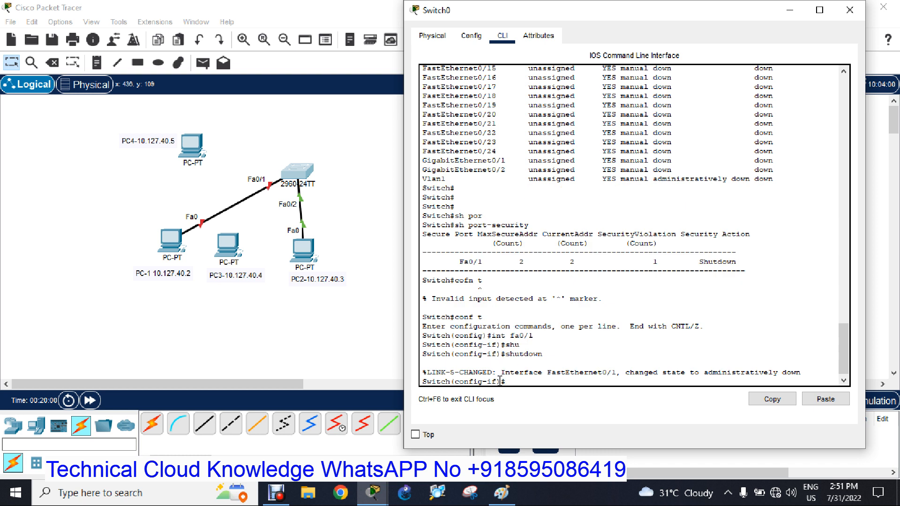
key(Return)
key(Return)
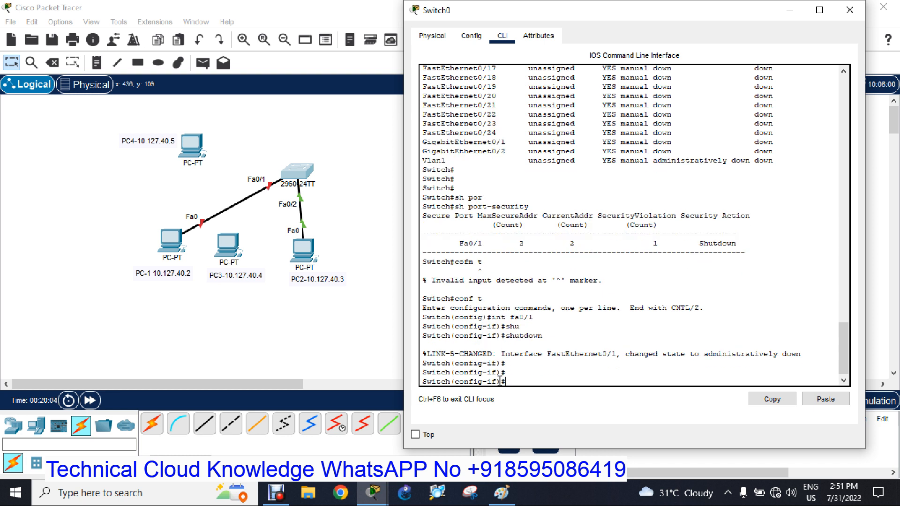
Re-enable fa0/1 with "no shutdown", save the configuration with "do wr" and close the switch window.
text(no shu)
key(Tab)
key(Return)
key(Return)
key(Return)
key(Return)
key(Return)
key(Return)
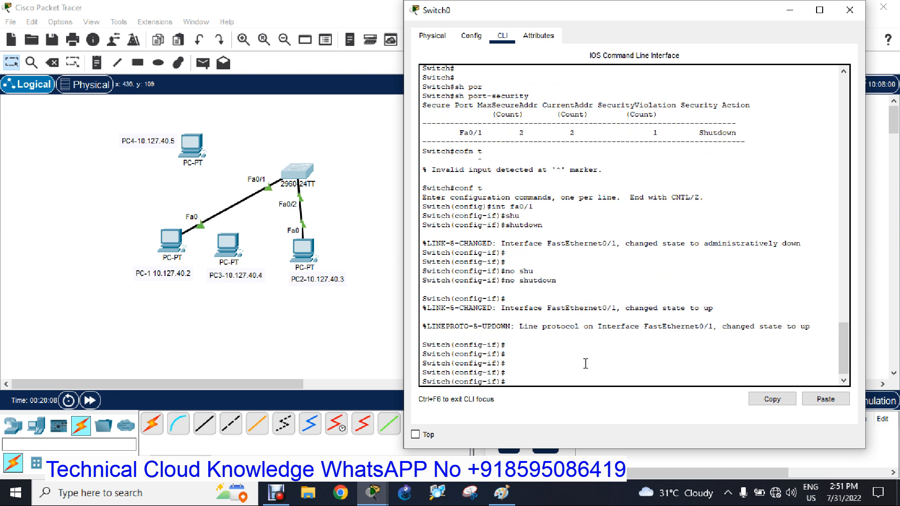
text(do wr)
key(Return)
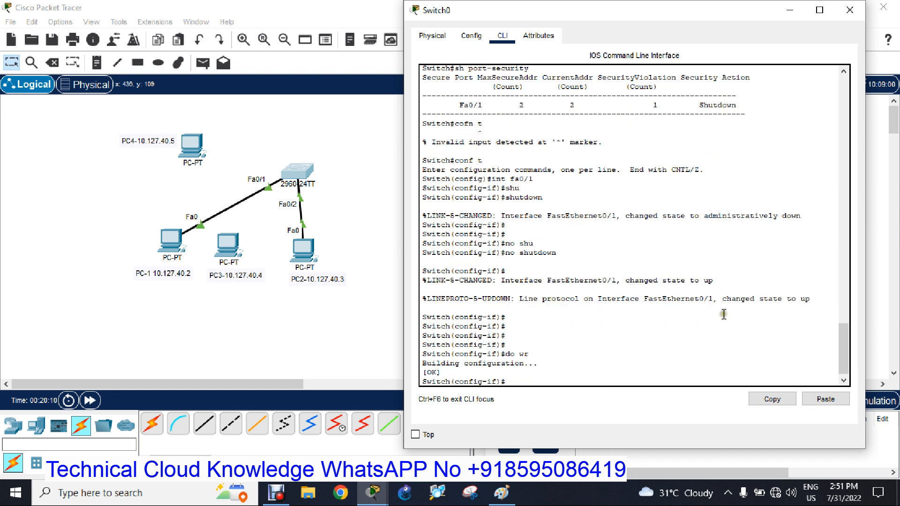
click(849, 10)
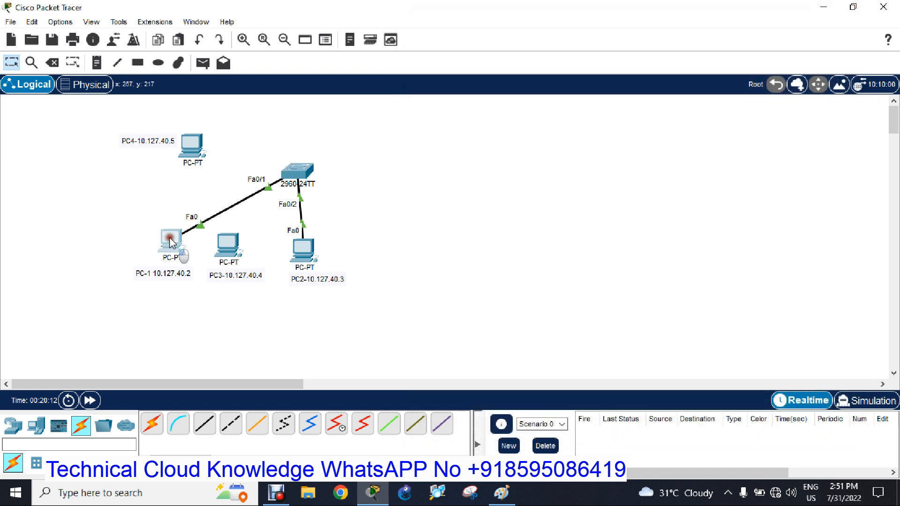
Ping 10.127.40.3 from PC-1's command prompt and close the PC window.
click(170, 238)
drag(479, 19, 701, 32)
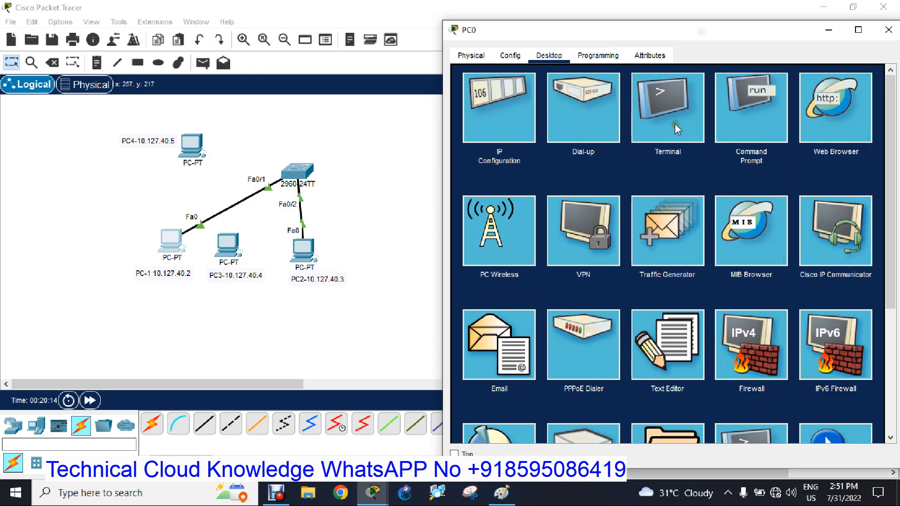
click(744, 125)
key(Return)
key(Return)
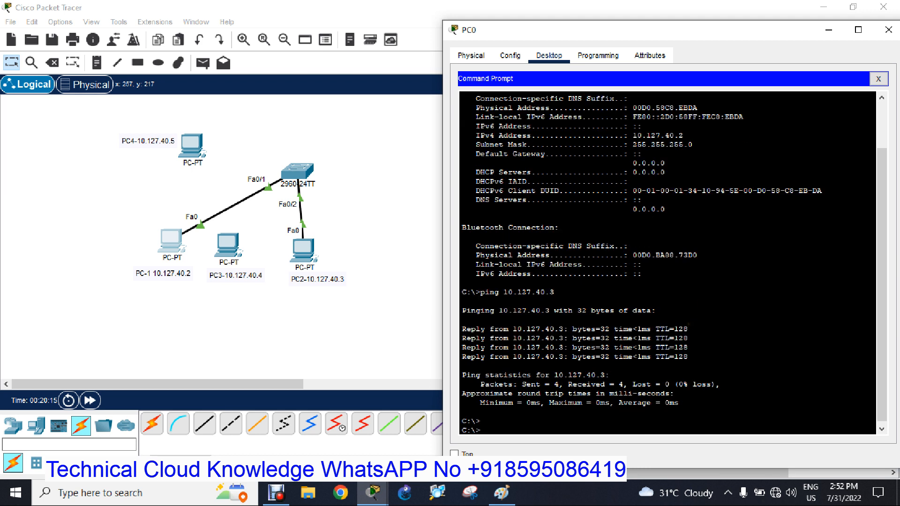
key(Up)
key(Return)
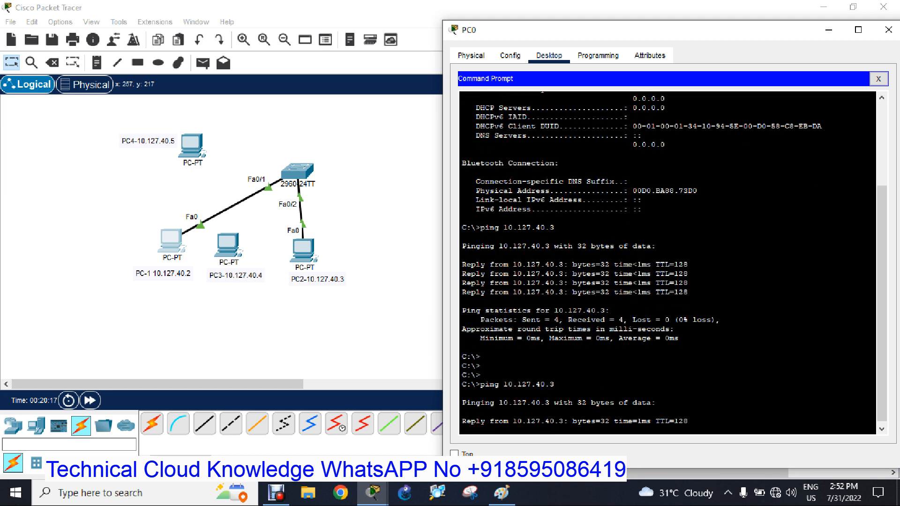
click(889, 29)
Replace PC-1's cable to the switch with a copper straight-through link from PC3's FastEthernet0 to the switch's FastEthernet0/1.
click(52, 62)
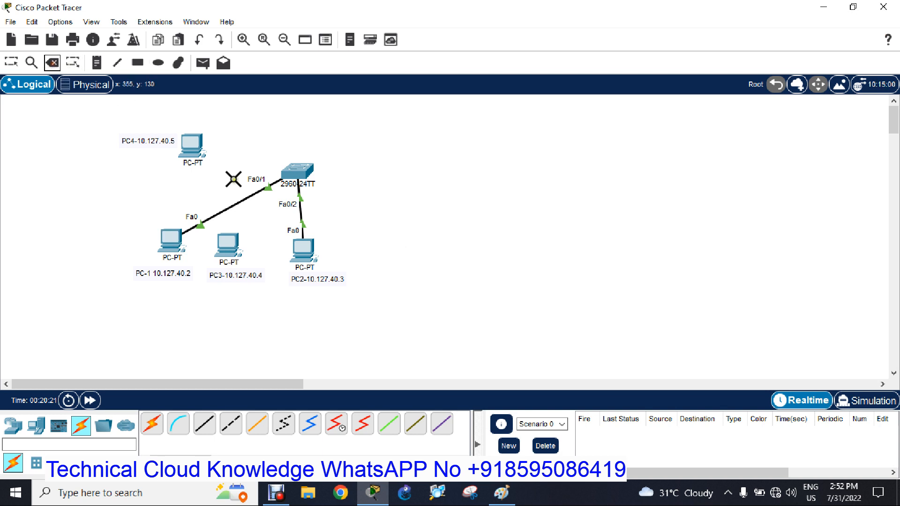
click(237, 203)
click(205, 424)
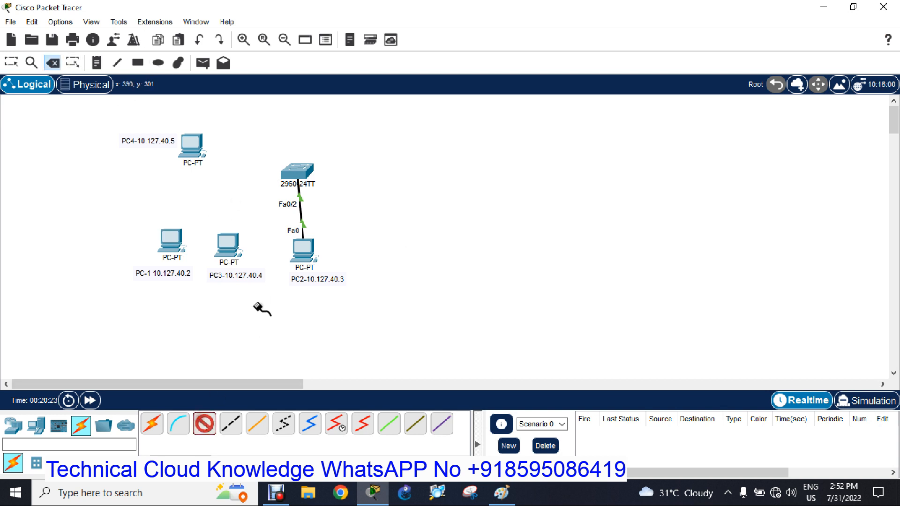
click(232, 248)
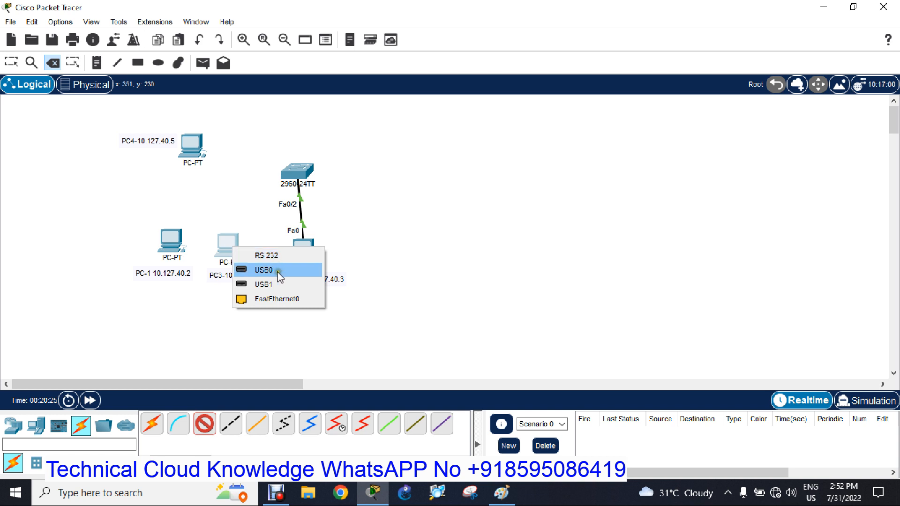
click(277, 299)
click(295, 169)
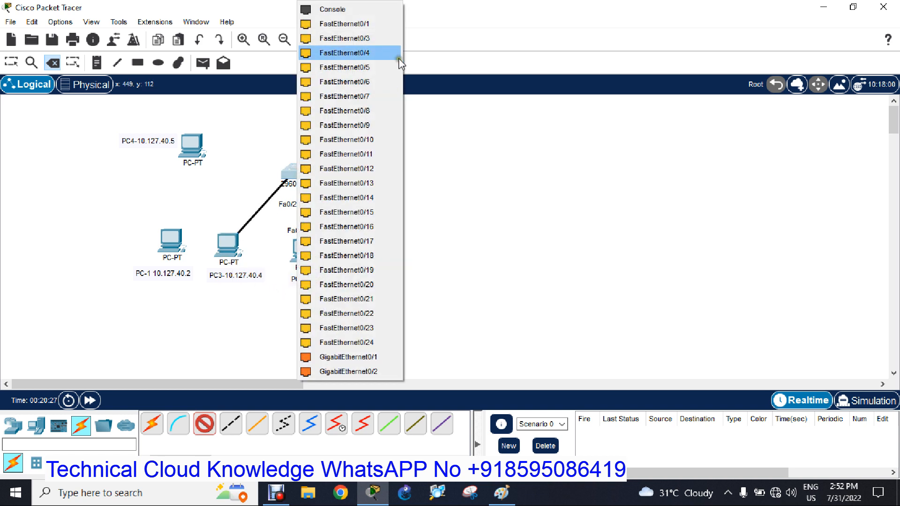
click(368, 36)
Ping 10.127.40.3 from PC3's command prompt and close the PC window.
click(233, 243)
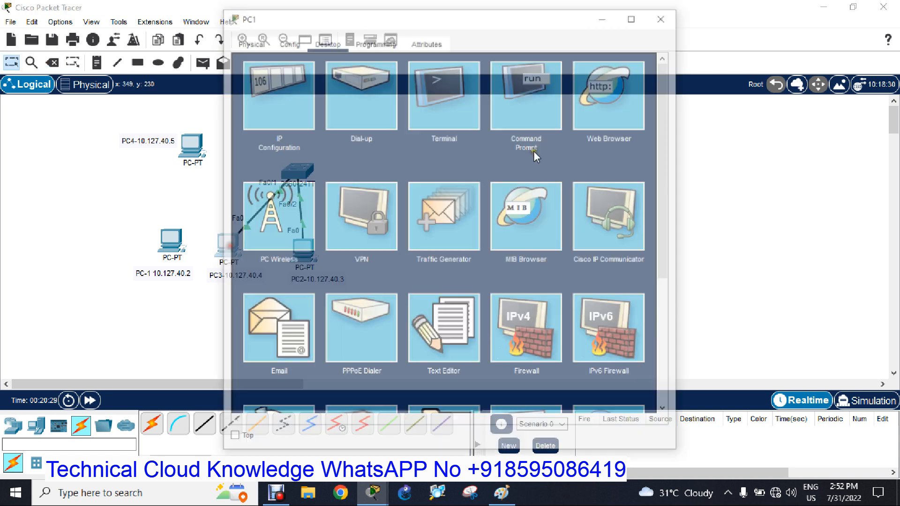
drag(458, 36, 583, 36)
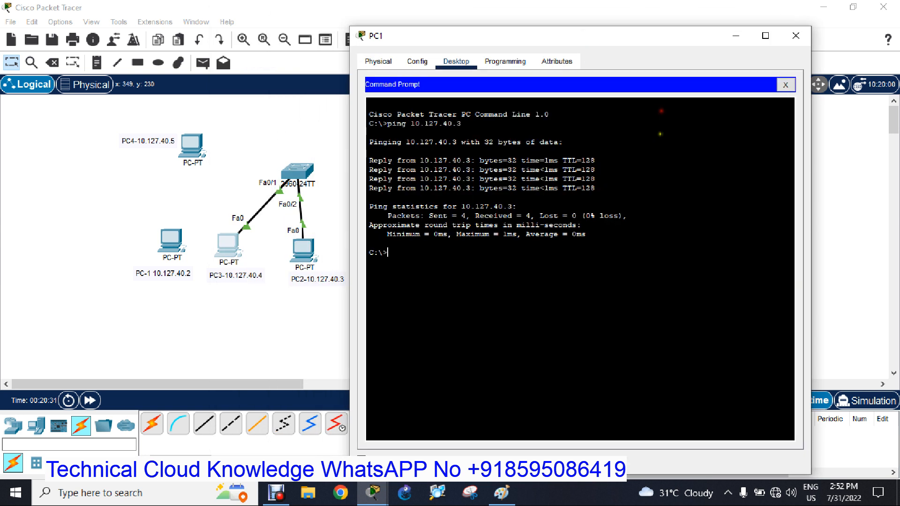
key(Up)
key(Return)
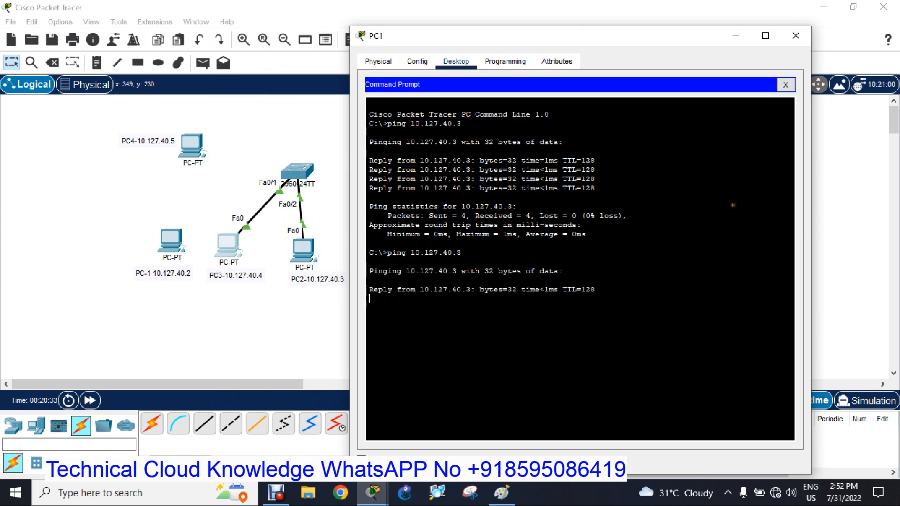
click(796, 35)
drag(117, 207, 238, 288)
click(510, 258)
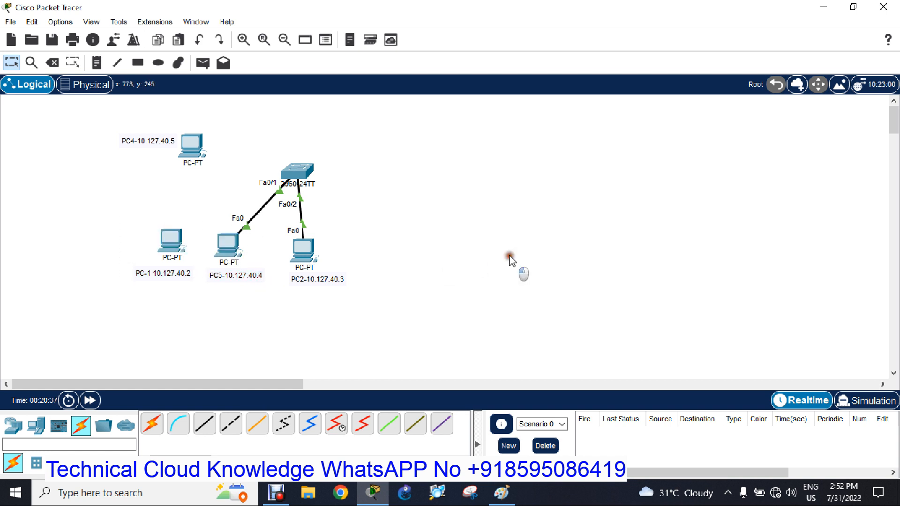
Run "do sh run" on the switch, check the port-security lines under FastEthernet0/1, and quit the listing.
click(300, 172)
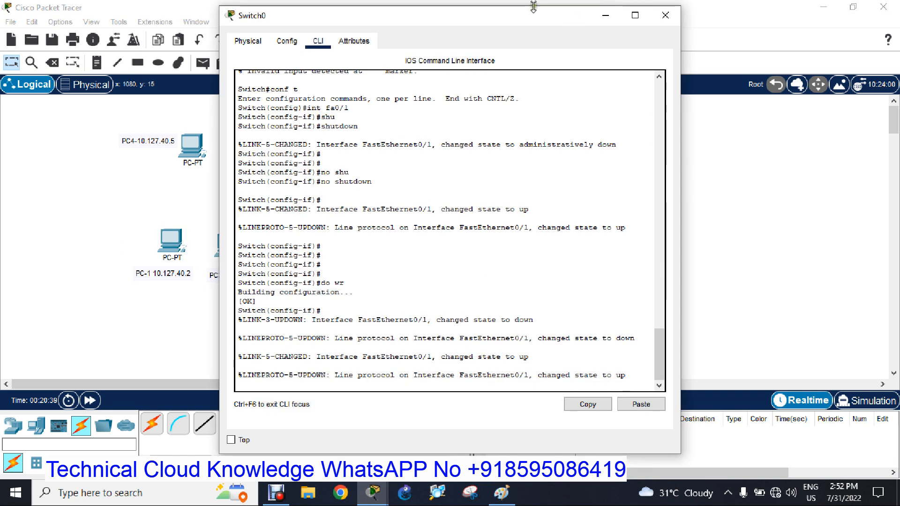
drag(505, 24, 673, 27)
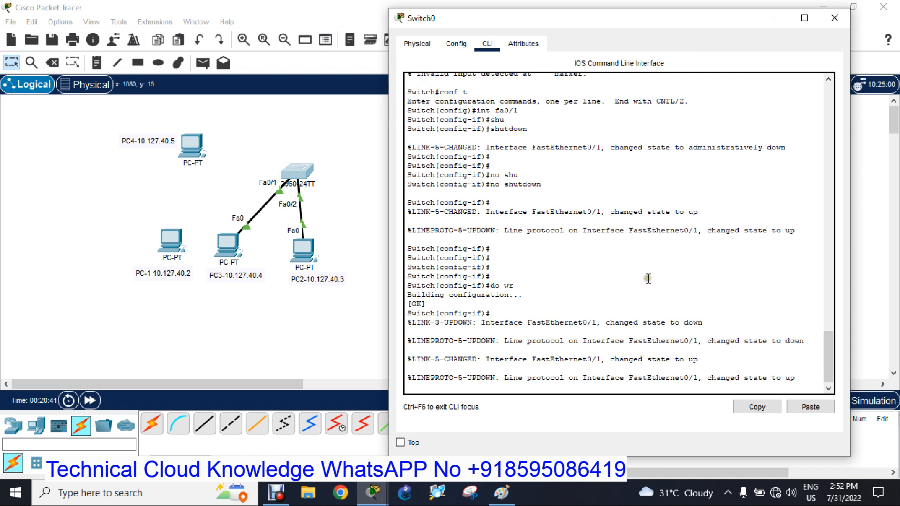
key(Return)
key(Return)
key(Return)
key(Return)
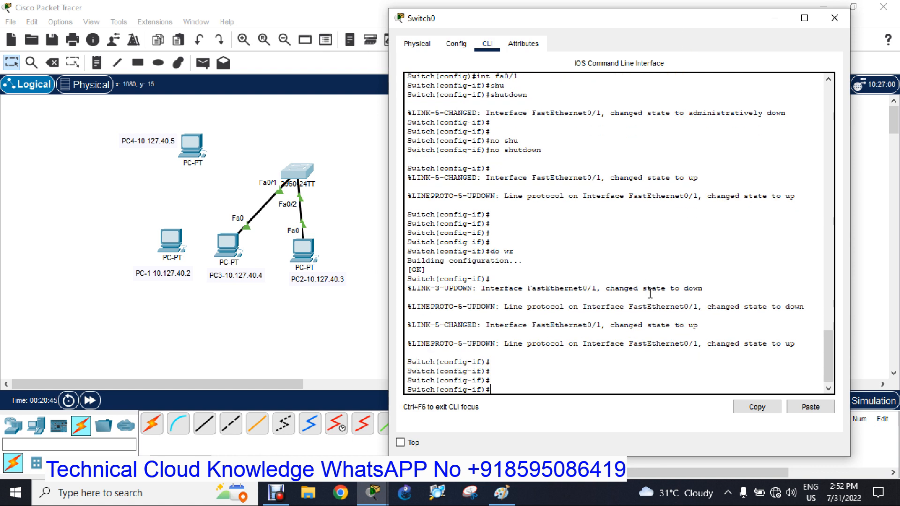
text(do sh run)
key(Return)
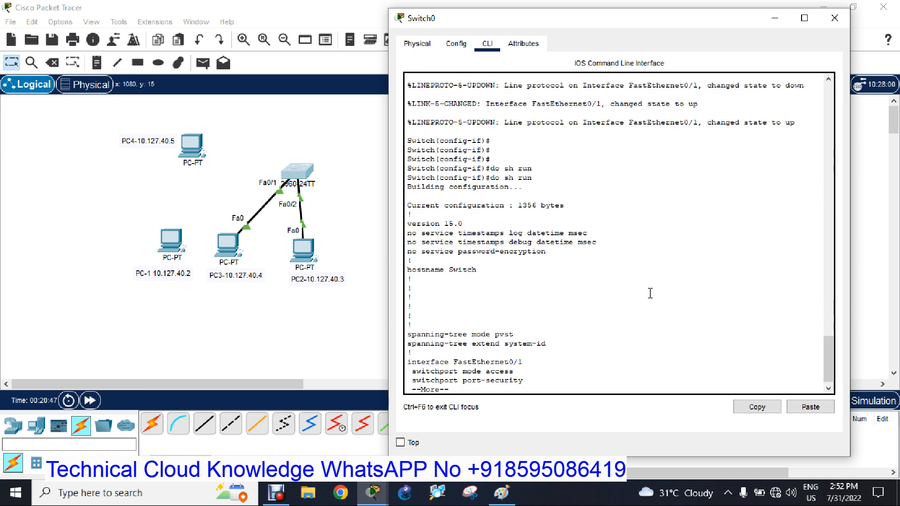
key(space)
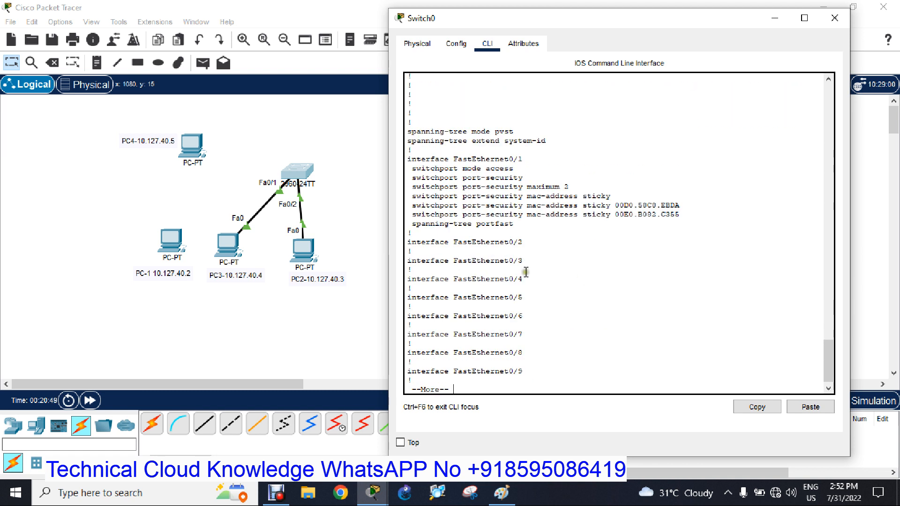
key(q)
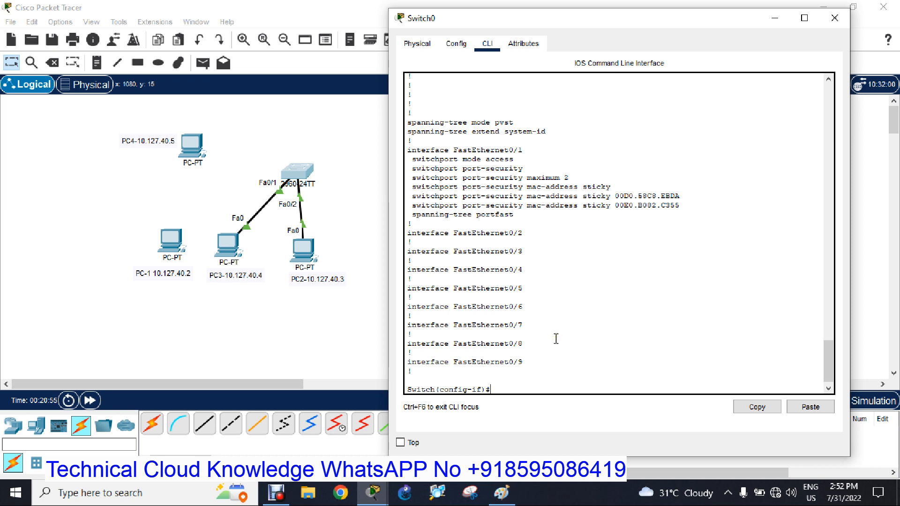
List the port-security violation modes for fa0/1 and set the mode to protect.
text(sw)
key(Tab)
text(po)
key(Tab)
text(vi)
key(Tab)
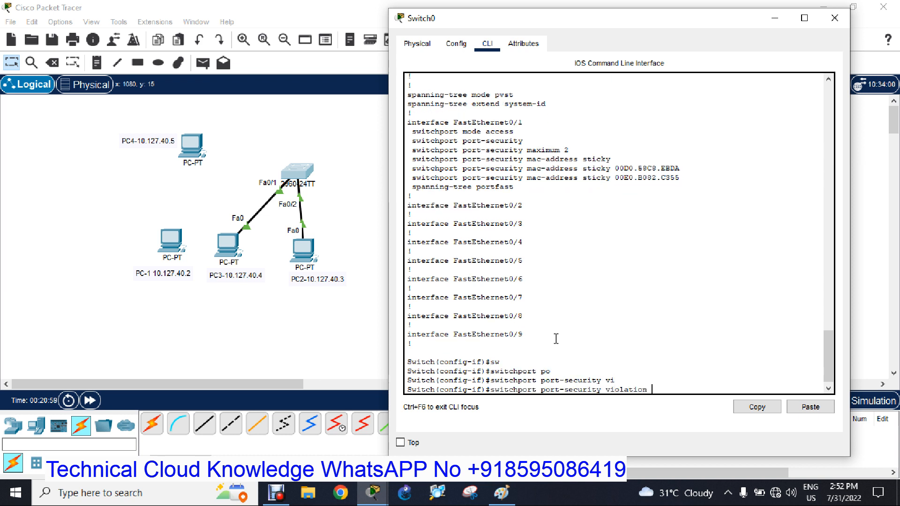
text(?)
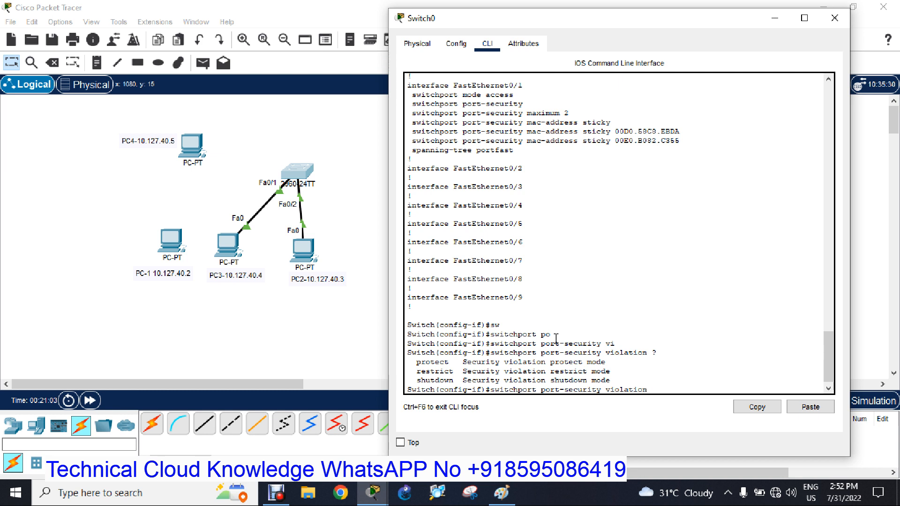
text(pro)
key(Tab)
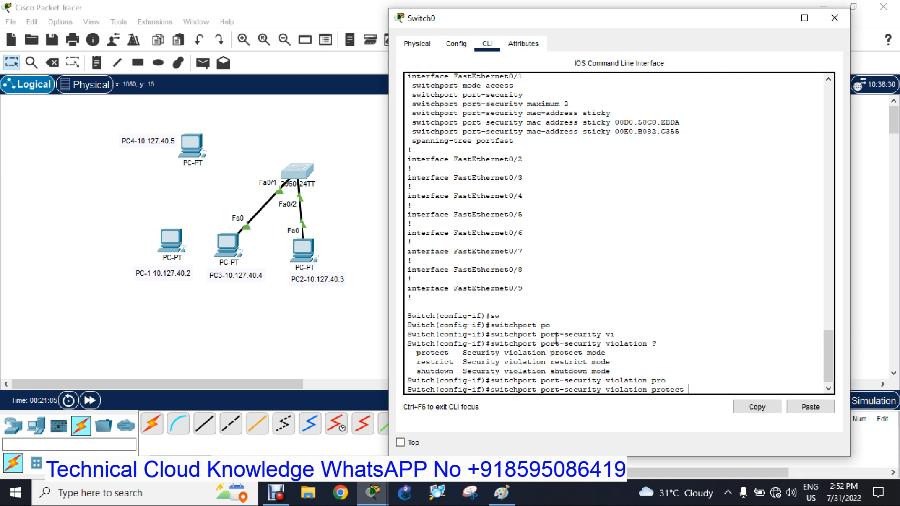
key(Return)
Save the switch configuration with "do wr" and close the switch window.
text(do wr)
key(Return)
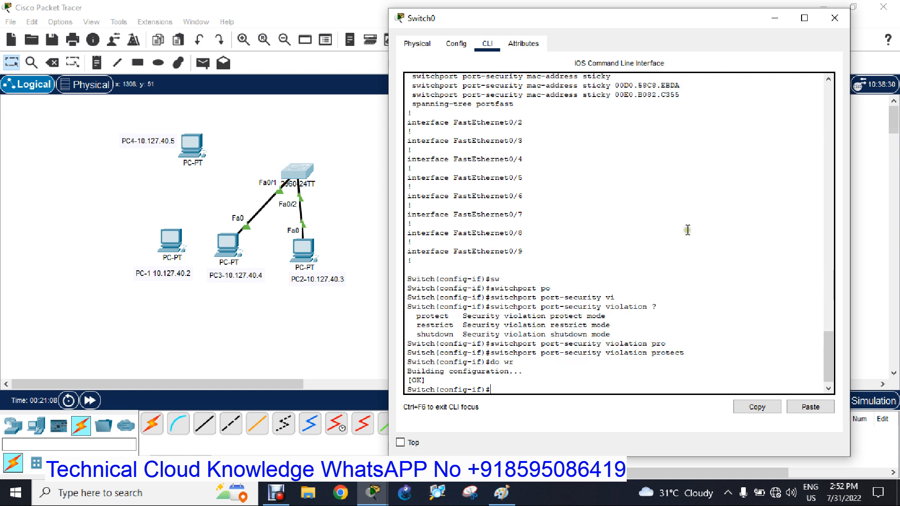
click(836, 19)
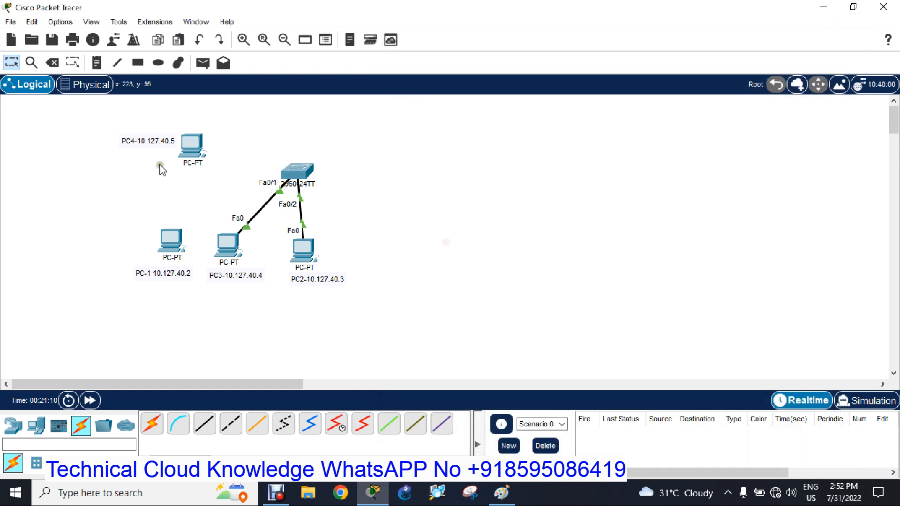
Delete PC3's link to the switch and connect PC4's FastEthernet0 to the switch's FastEthernet0/1 with a copper straight-through cable.
click(52, 62)
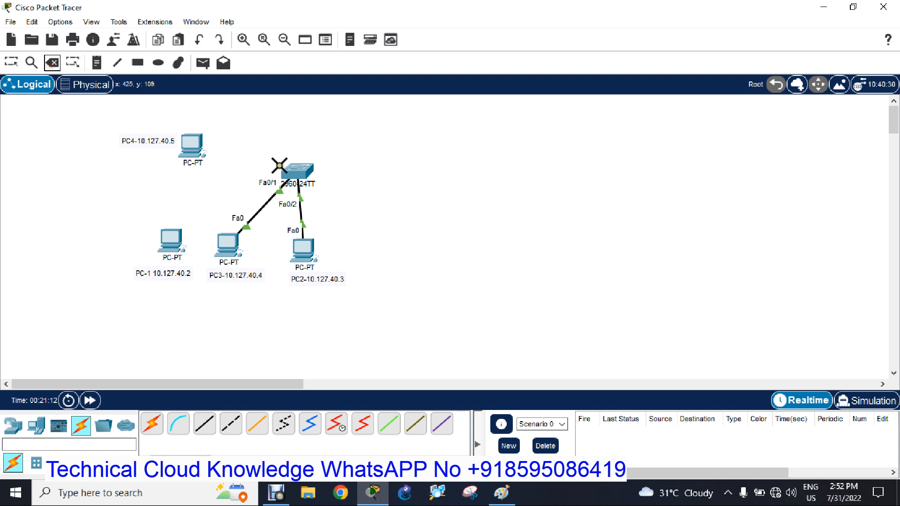
click(265, 200)
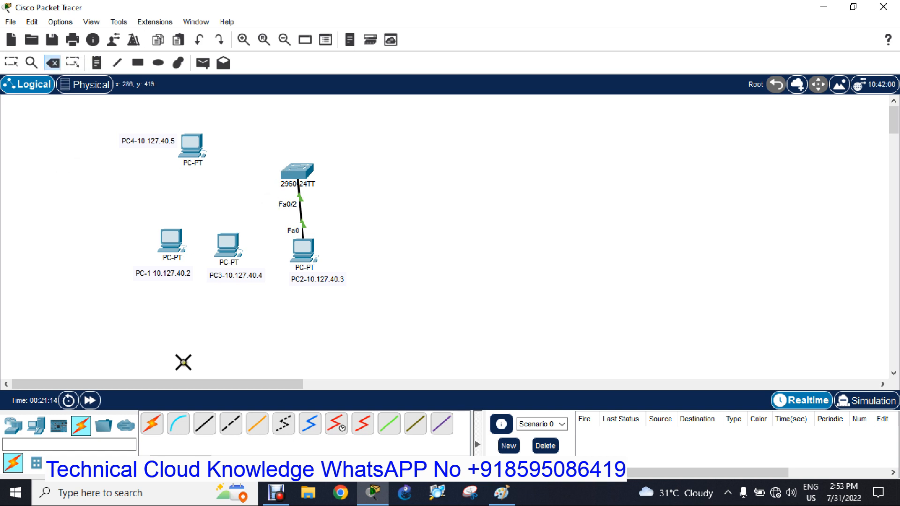
click(204, 425)
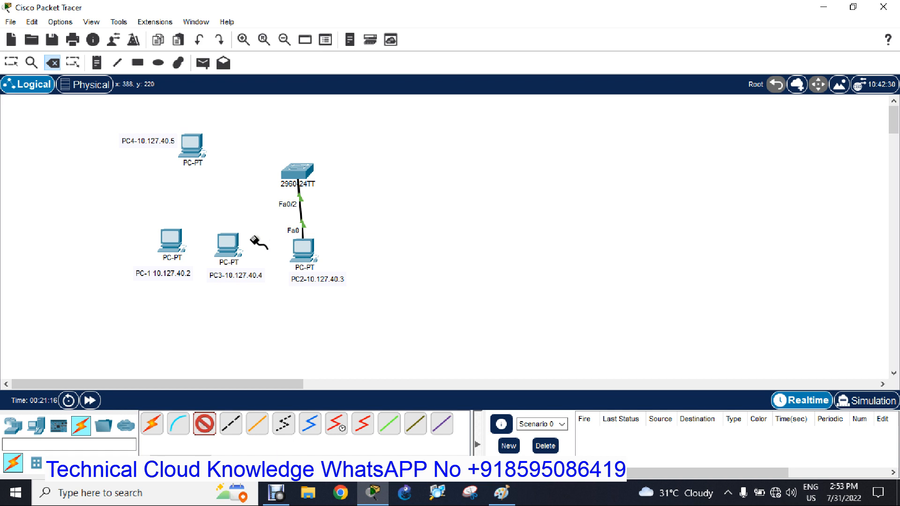
click(188, 140)
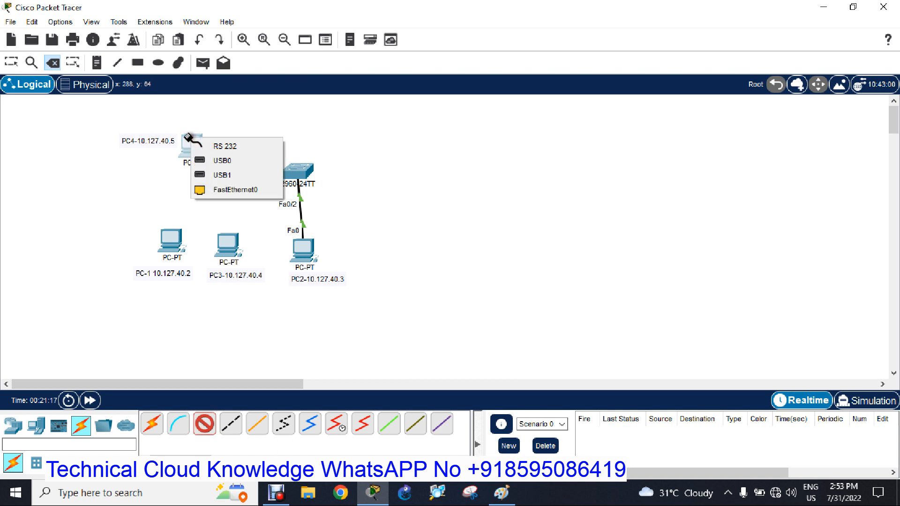
click(226, 190)
click(321, 186)
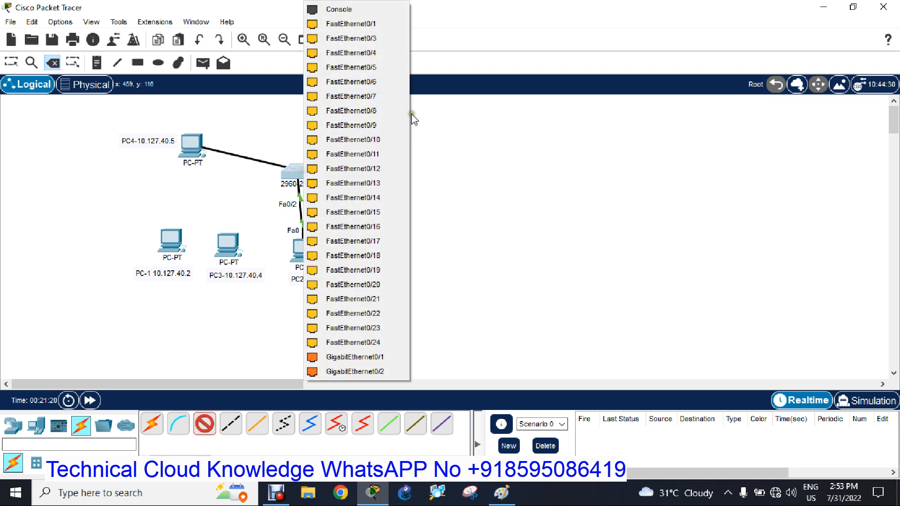
click(373, 24)
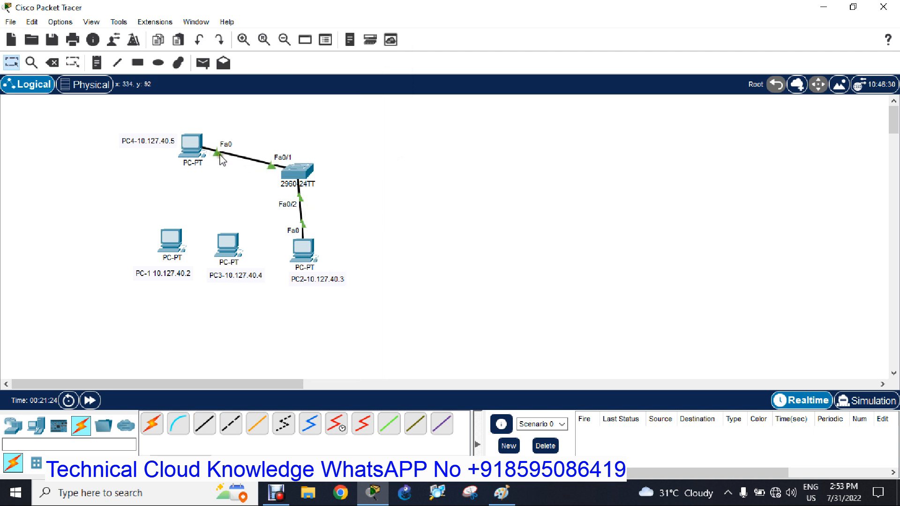
Ping 10.127.40.3 from PC4's command prompt, interrupt the ping, and close the PC window.
click(191, 149)
drag(396, 14, 586, 37)
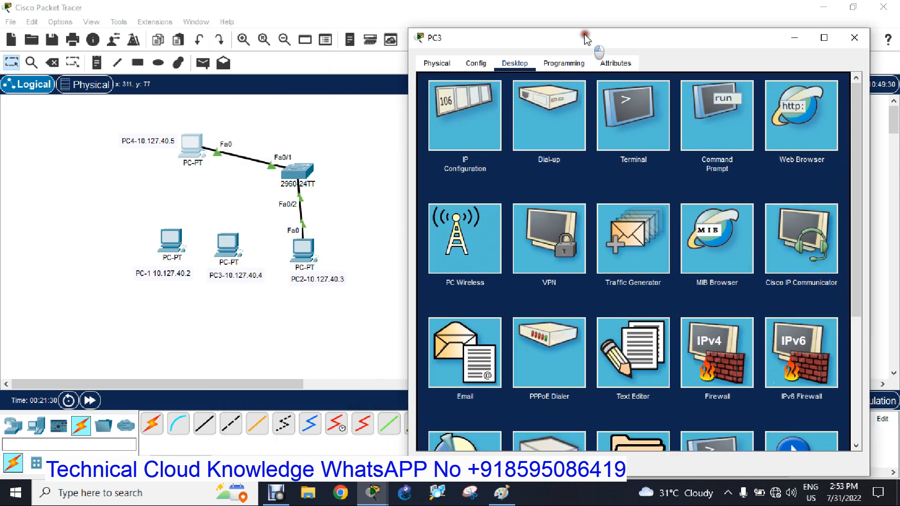
click(730, 111)
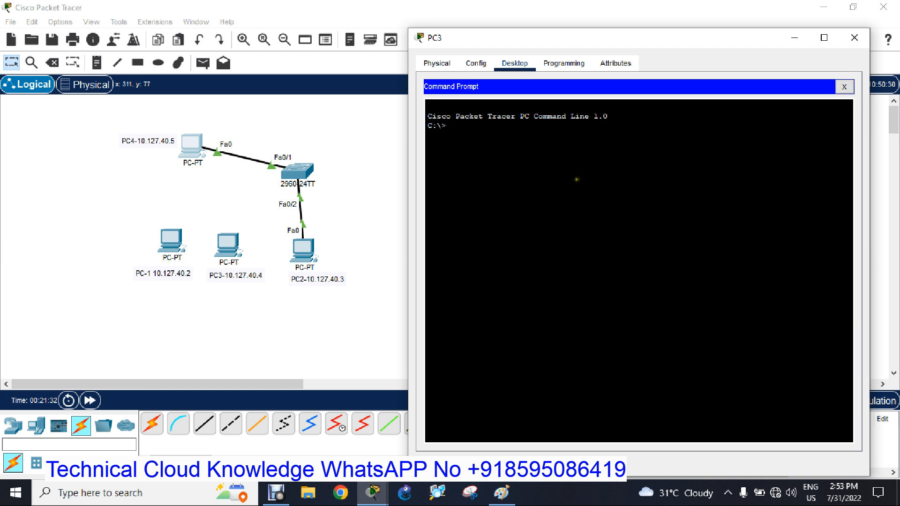
text(ping 10.127.40.3)
key(Return)
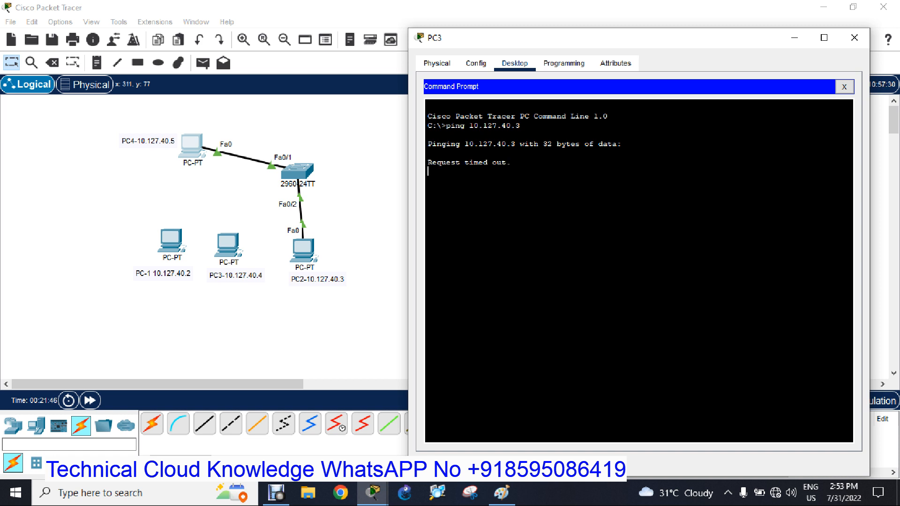
key(ctrl+c)
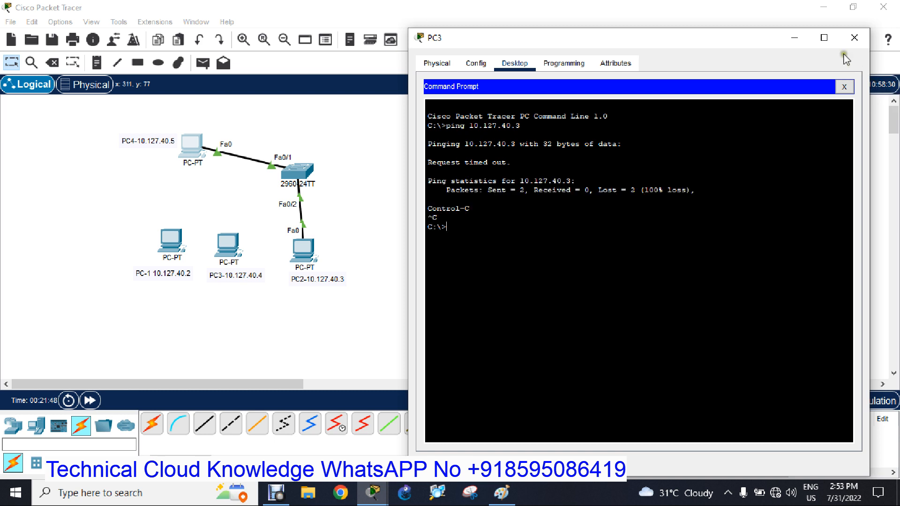
click(855, 37)
Delete PC4's link to the switch, keeping the PC itself, and connect PC-1's FastEthernet0 to the switch's FastEthernet0/1.
click(52, 62)
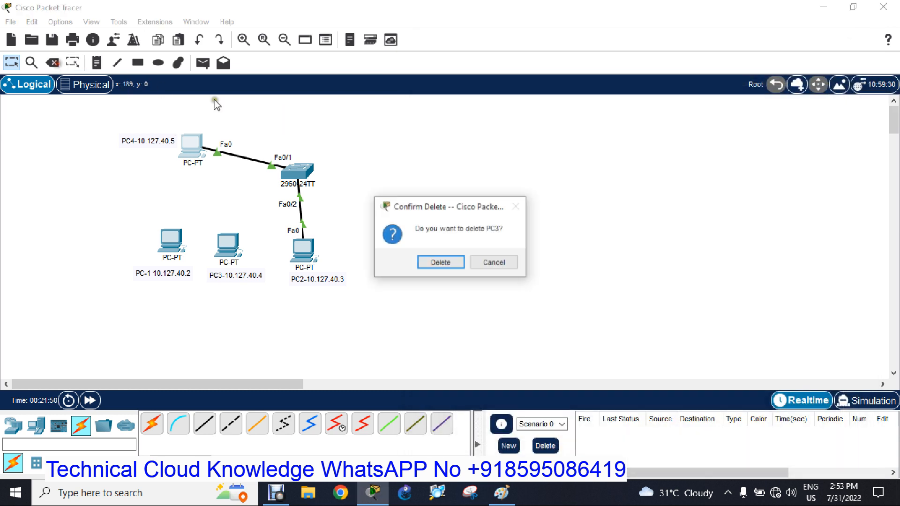
click(494, 263)
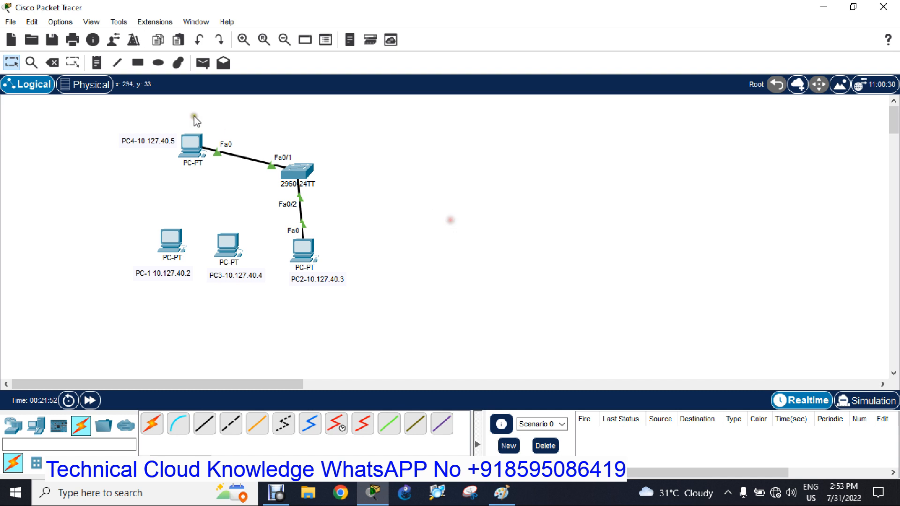
click(52, 63)
click(231, 154)
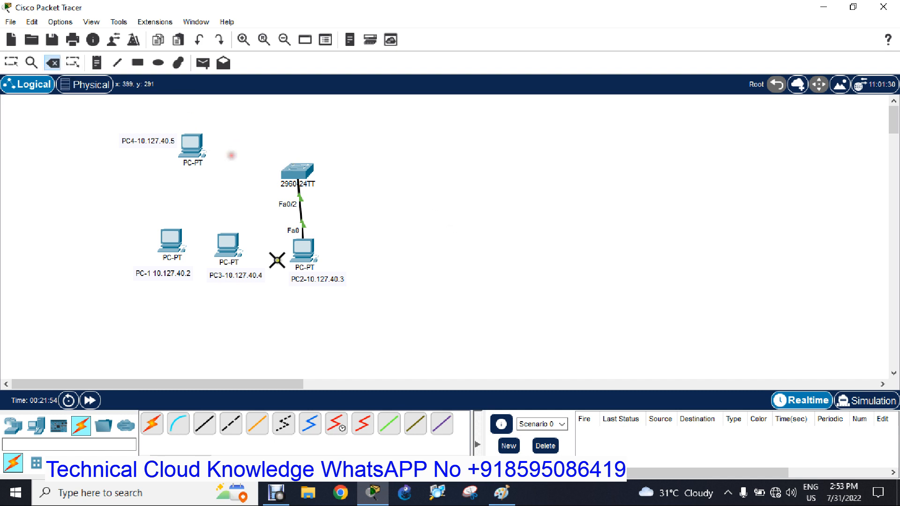
click(184, 239)
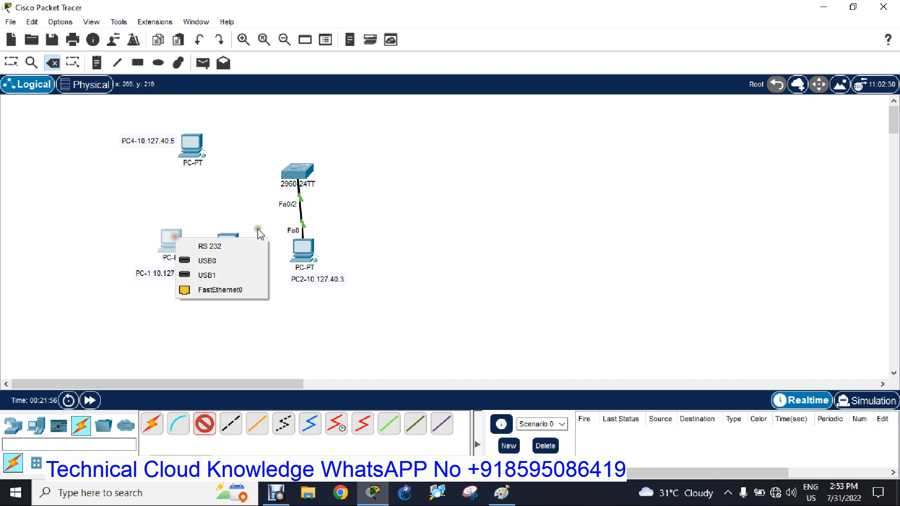
click(246, 288)
click(308, 174)
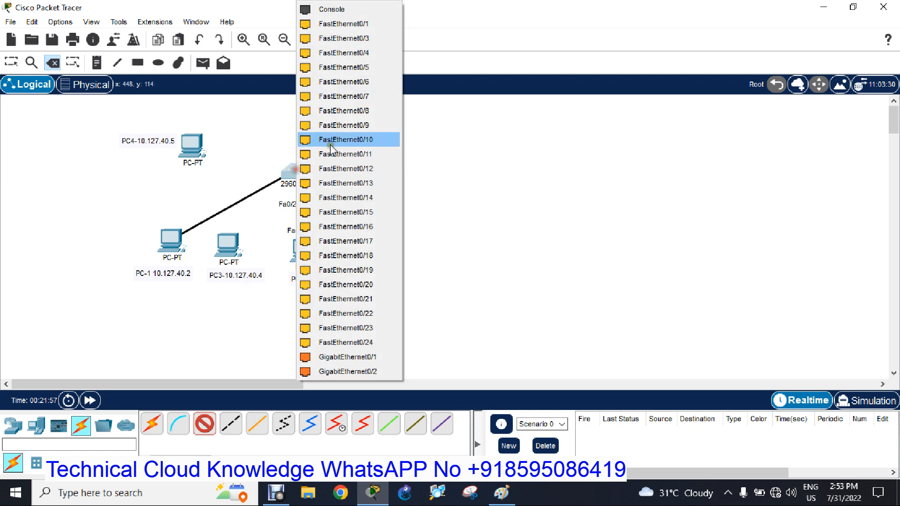
click(338, 23)
Ping 10.127.40.3 from PC-1's command prompt and close the PC window.
click(164, 240)
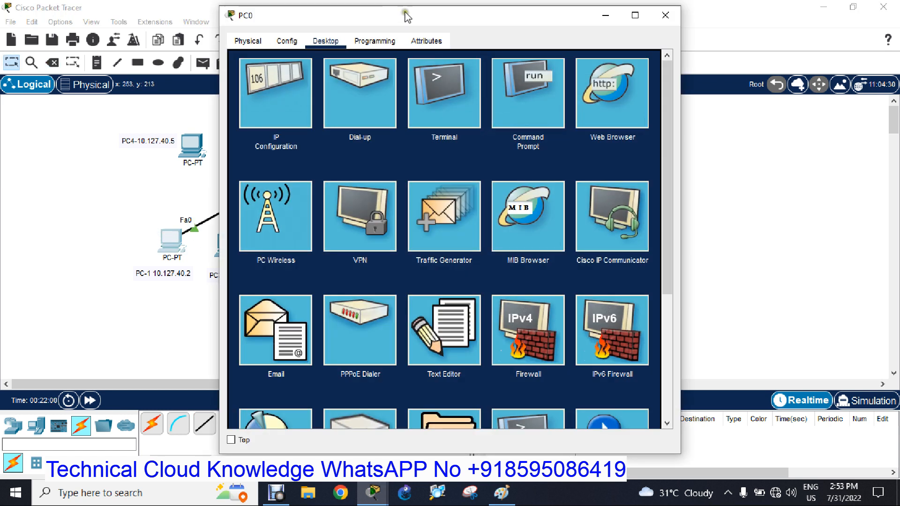
drag(404, 10, 669, 27)
click(798, 117)
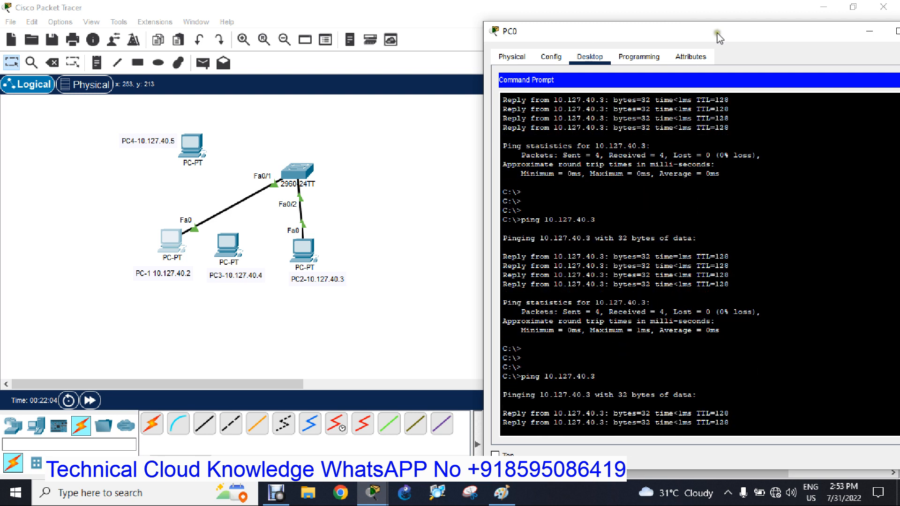
drag(718, 31, 645, 19)
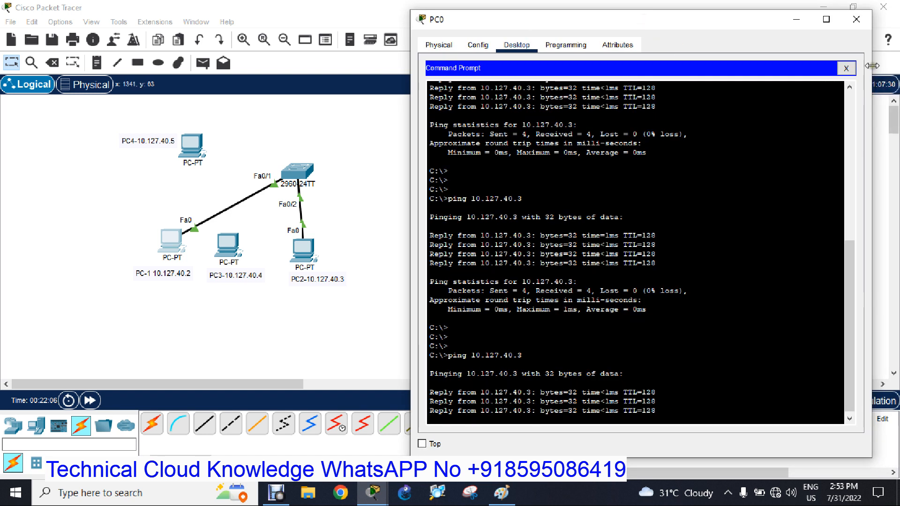
click(856, 21)
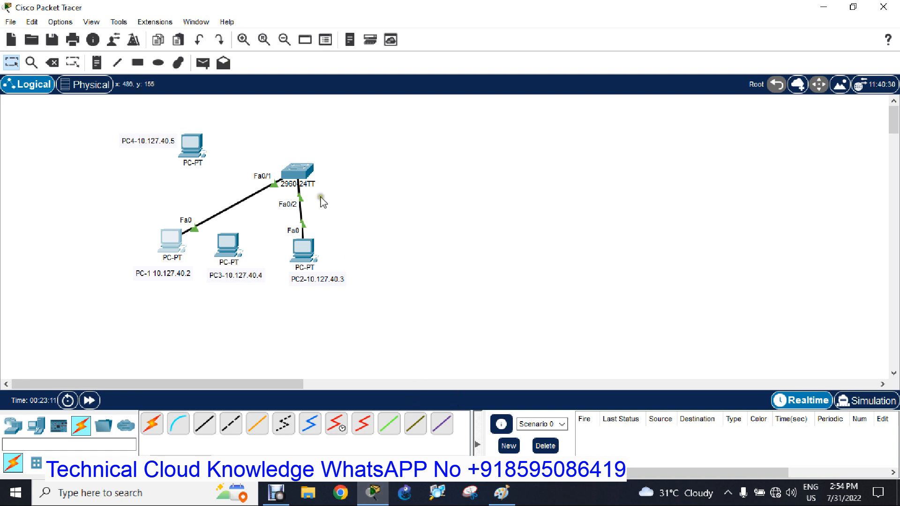
Exit interface configuration on the switch to global configuration mode and close the switch window.
click(303, 175)
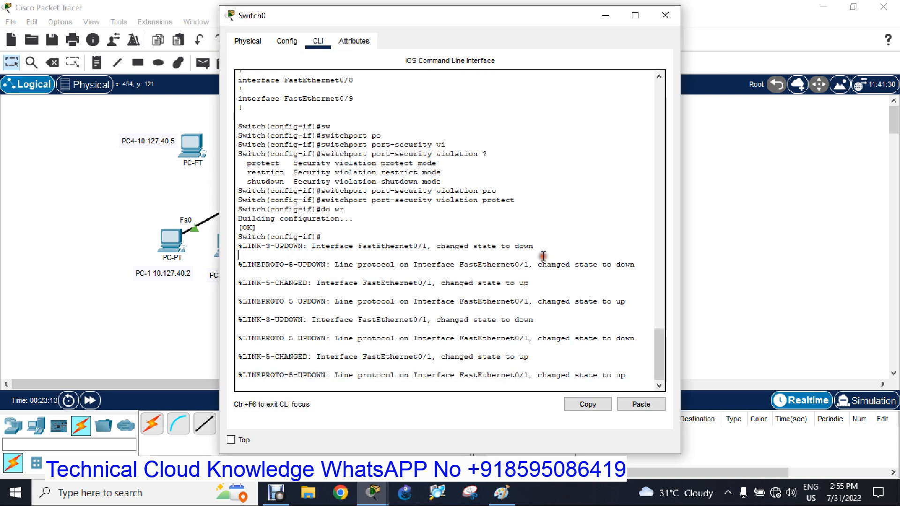
key(Return)
key(Return)
text(exit)
key(Return)
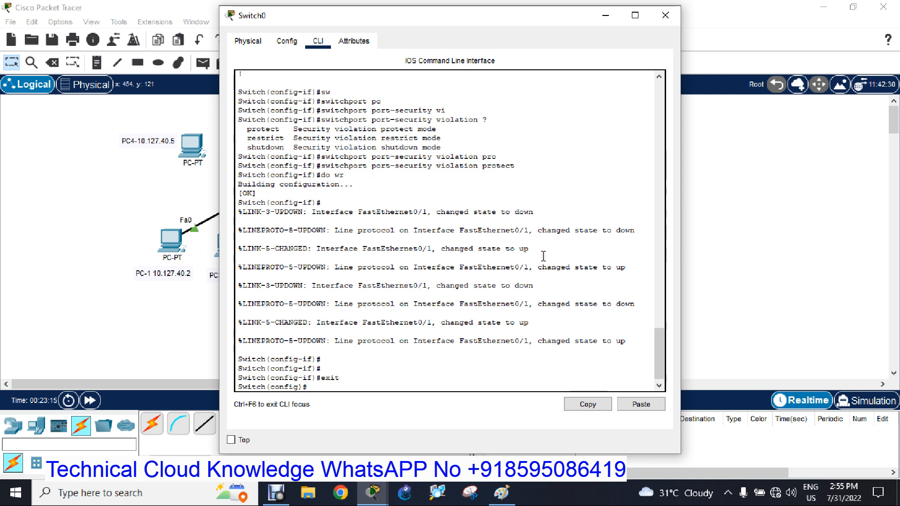
drag(501, 19, 593, 33)
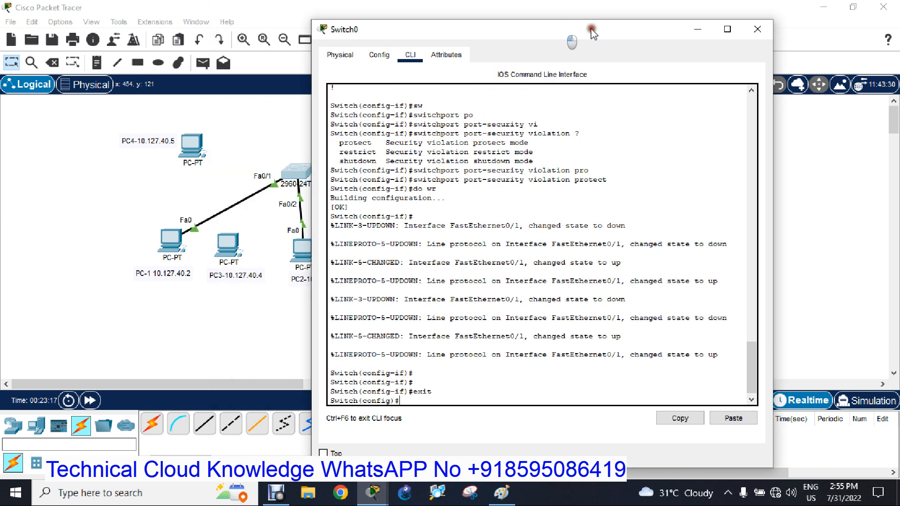
click(170, 243)
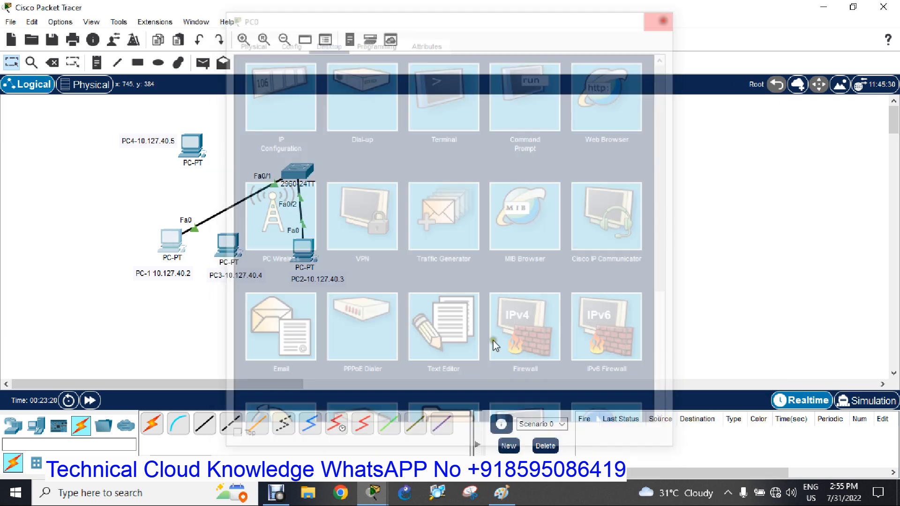
mouse_move(373, 493)
click(432, 424)
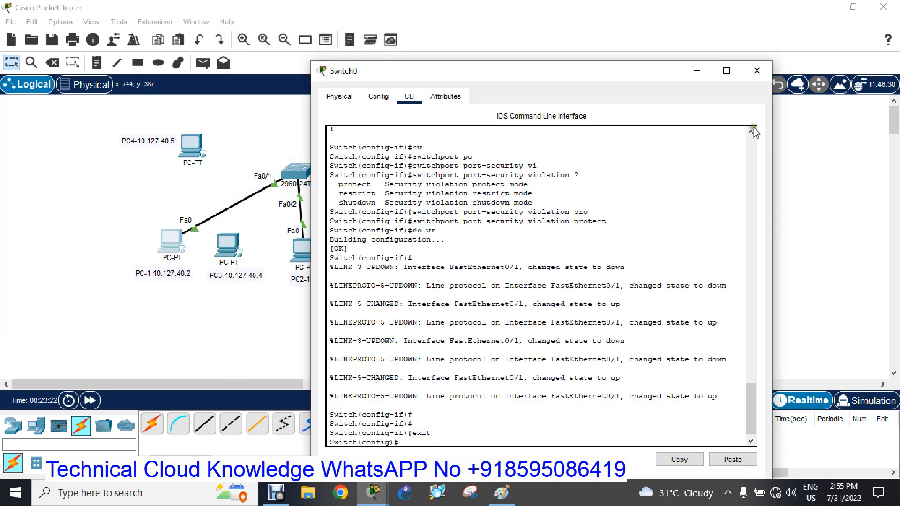
click(756, 70)
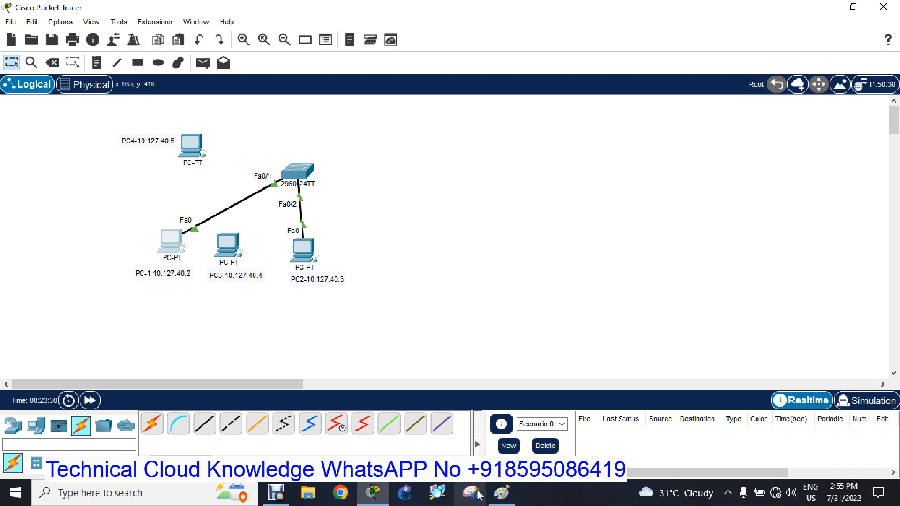
Switch to the port-security notes in Paint and dismiss the empty text box beside the parameter list.
click(501, 493)
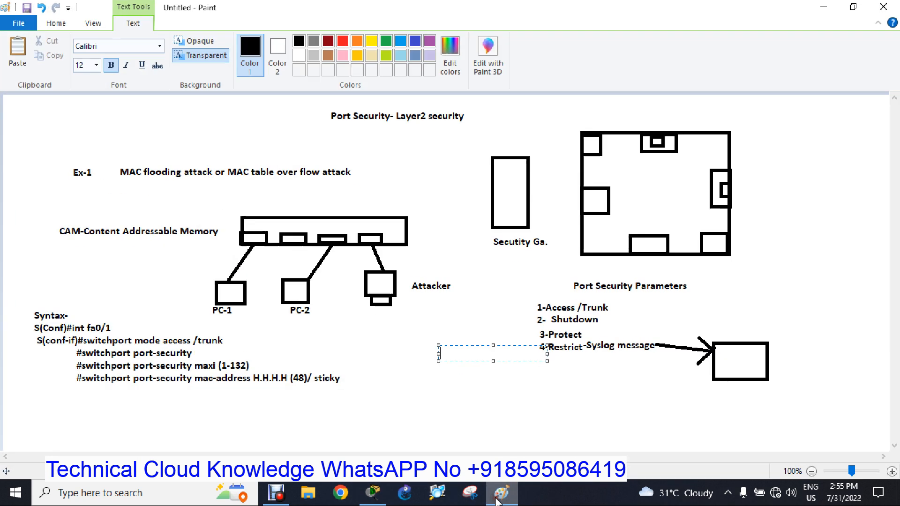
click(390, 313)
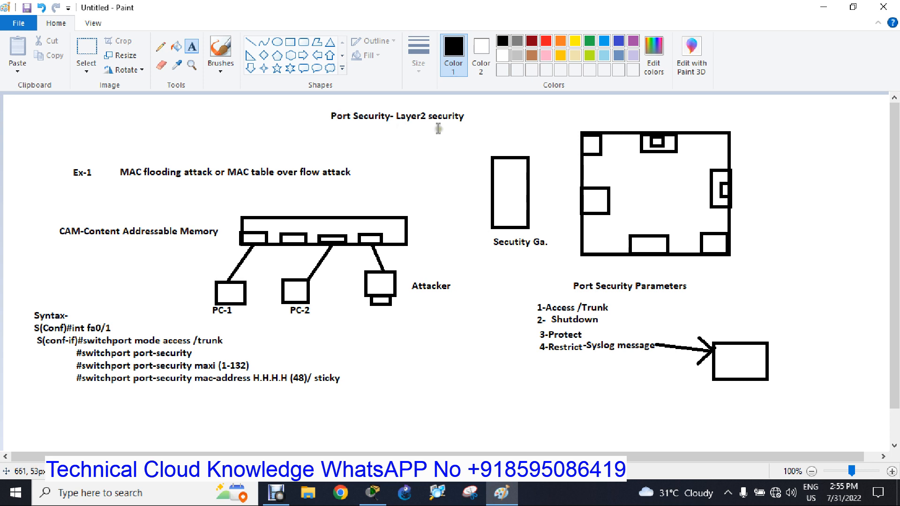